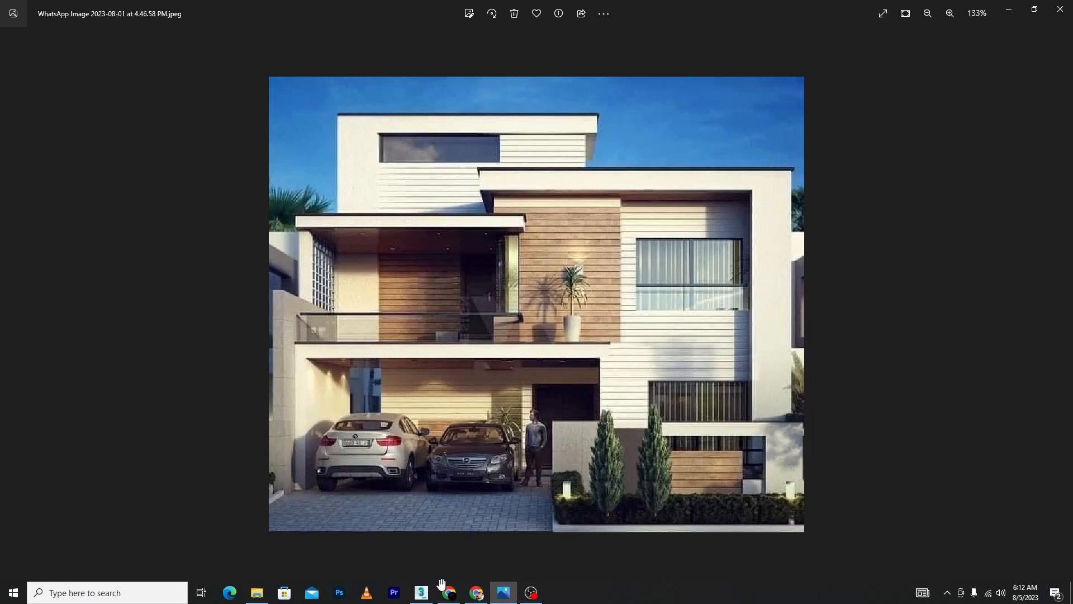
Switch to 3ds Max and convert the ground-floor front wall piece beside the purple steps to an Editable Poly
click(421, 592)
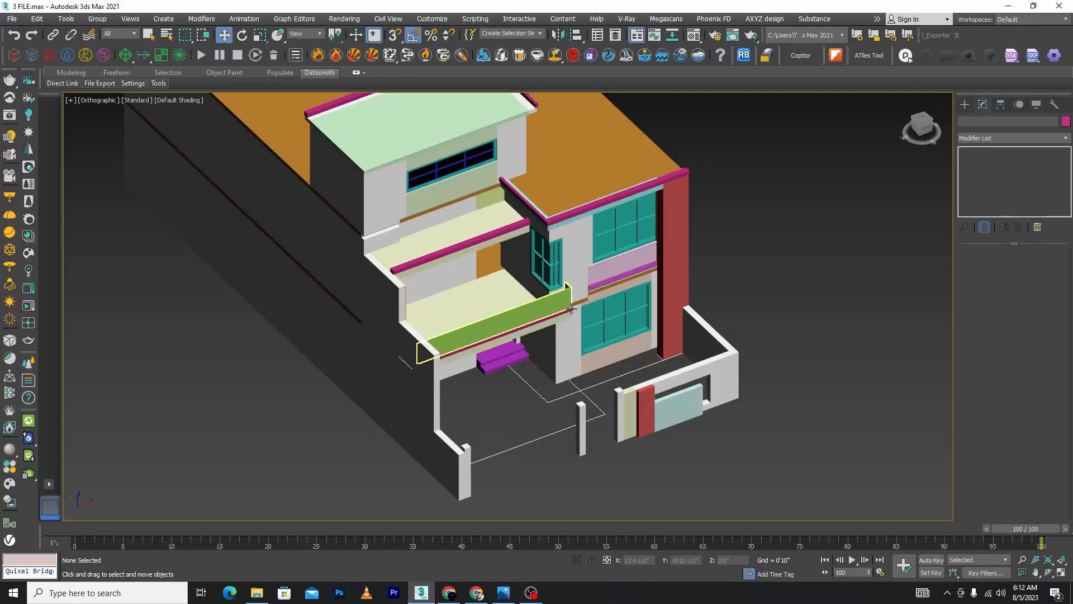
scroll(571, 309, up, 4)
click(557, 336)
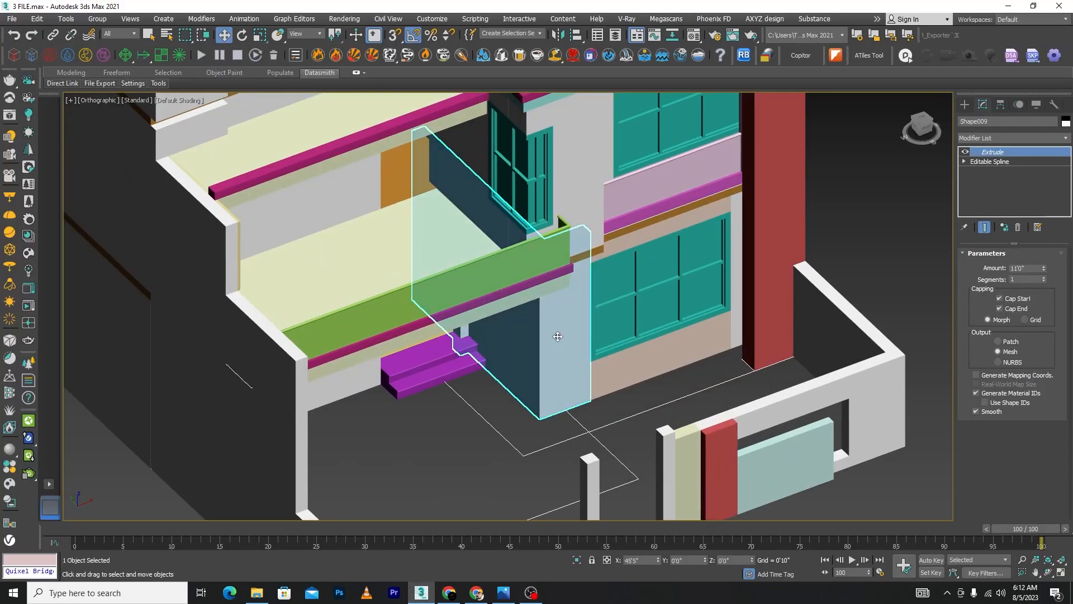
right_click(580, 287)
mouse_move(614, 407)
click(758, 417)
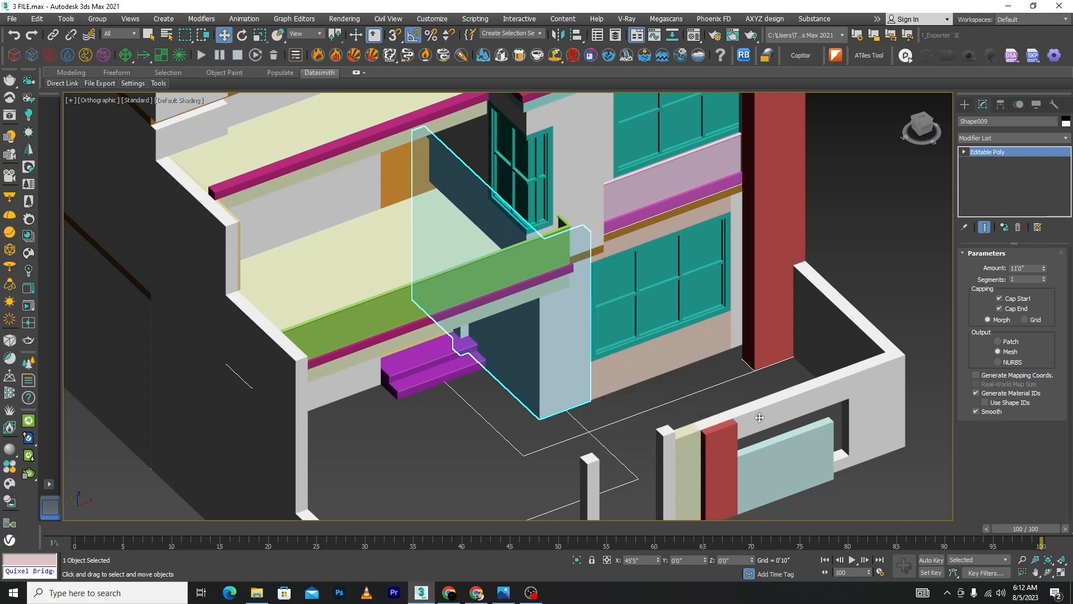
Attach the adjoining wall pieces, including the front window wall, to the converted wall and clear the selection
click(985, 483)
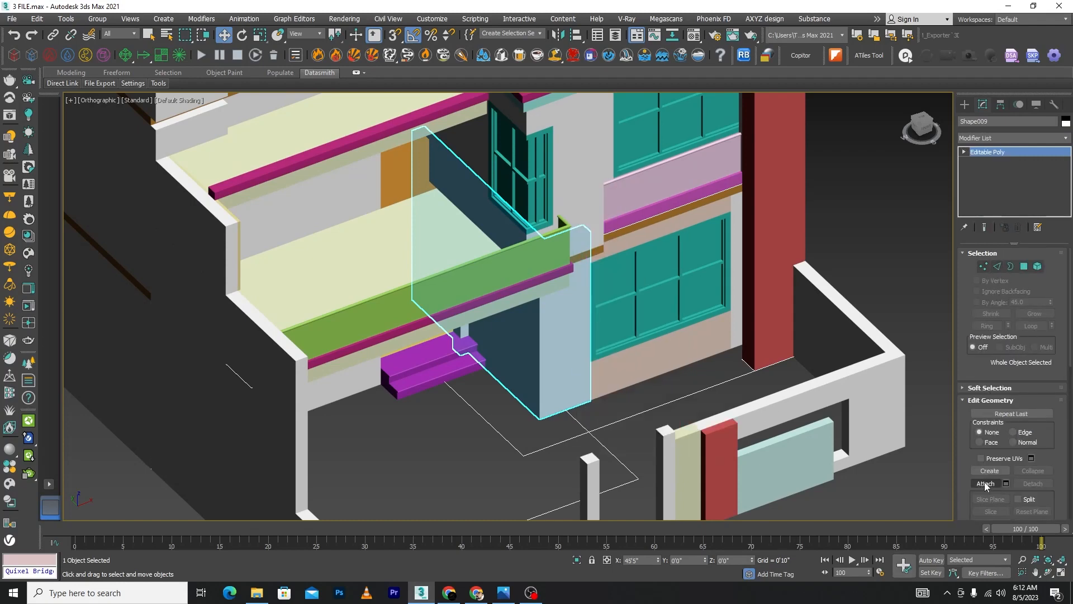
scroll(721, 324, up, 2)
click(734, 341)
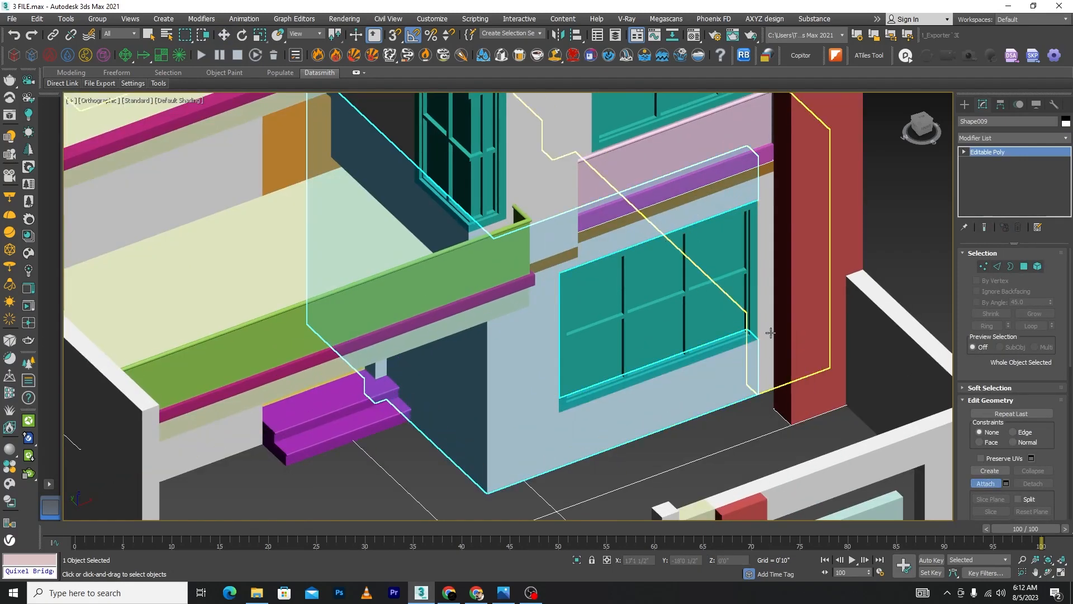
key(w)
scroll(803, 224, down, 8)
scroll(800, 232, up, 3)
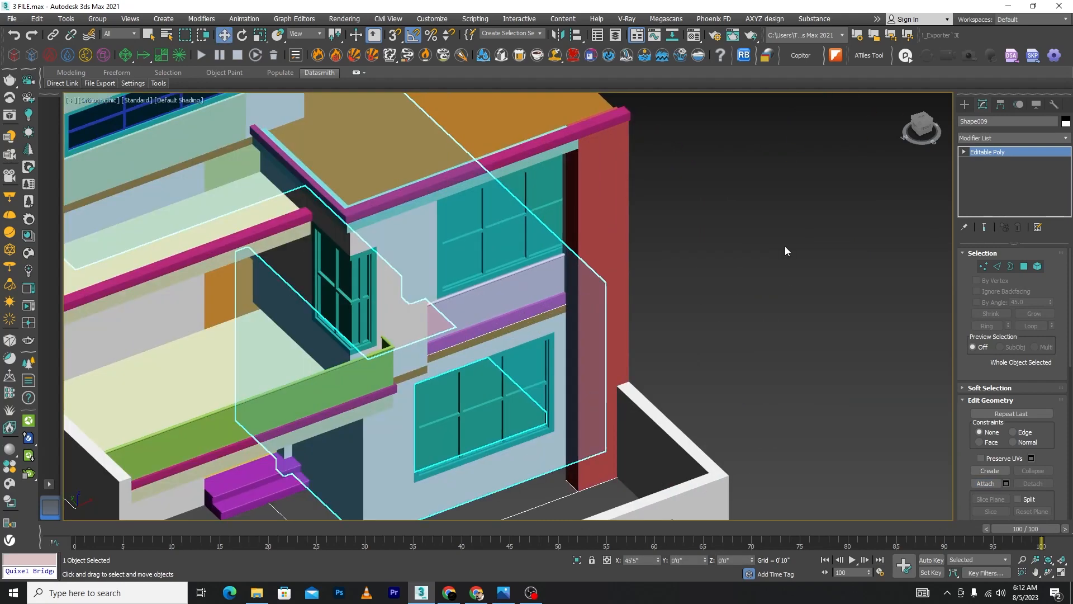
click(784, 247)
Select the porch's front wall together with the adjoining beam and wall strip under the balcony
scroll(784, 246, down, 3)
scroll(573, 316, up, 5)
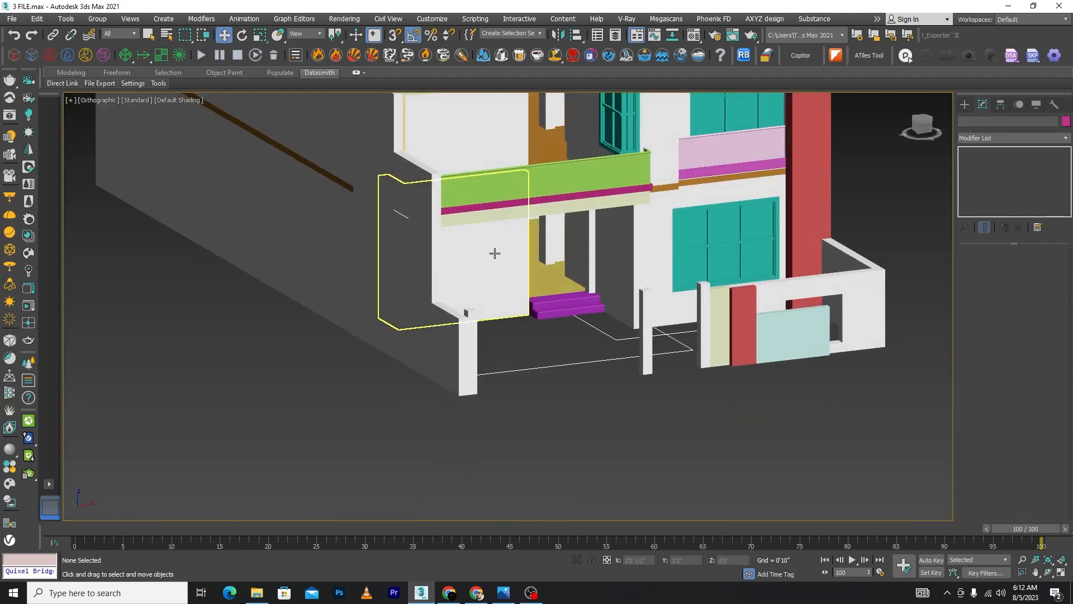
click(495, 253)
alt+middle_drag(539, 265, 518, 246)
ctrl+click(573, 192)
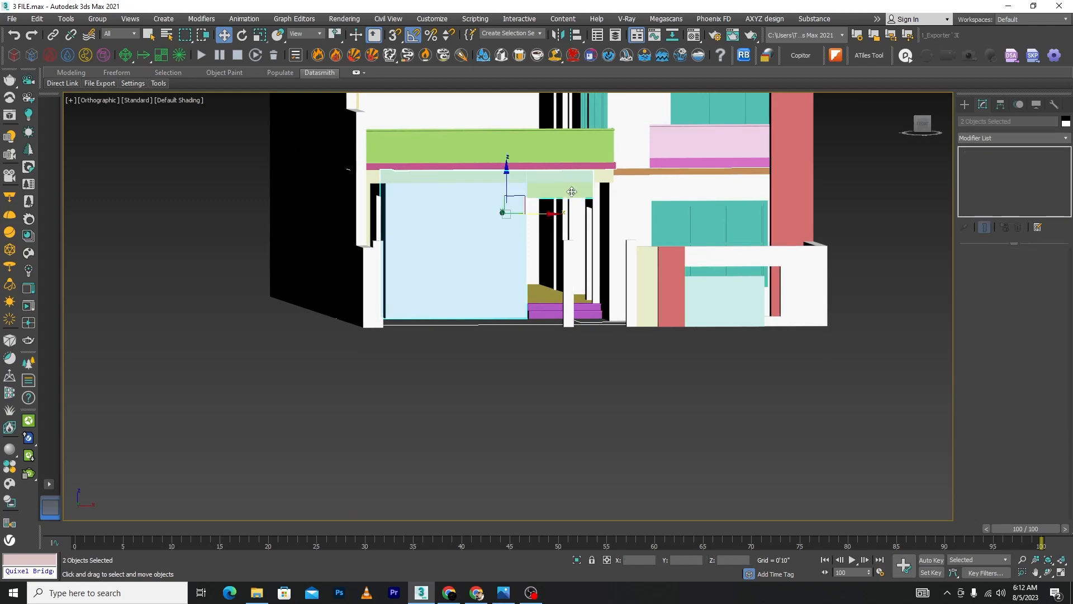
ctrl+click(594, 219)
alt+middle_drag(641, 230, 547, 240)
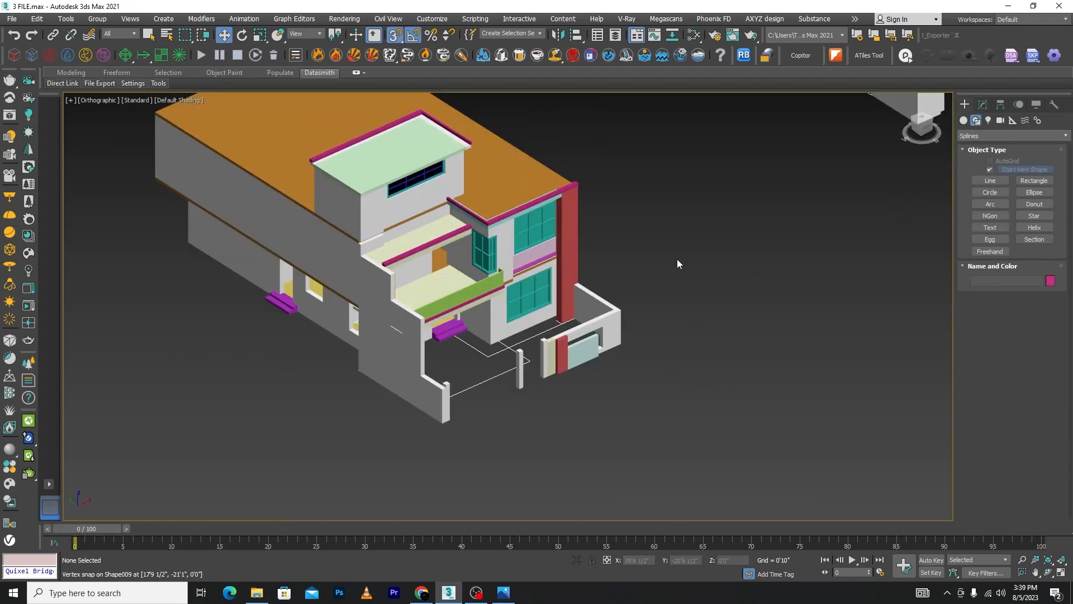
Isolate the ground-floor and first-floor wall objects in turn to examine how each floor's walls are combined
scroll(496, 316, up, 4)
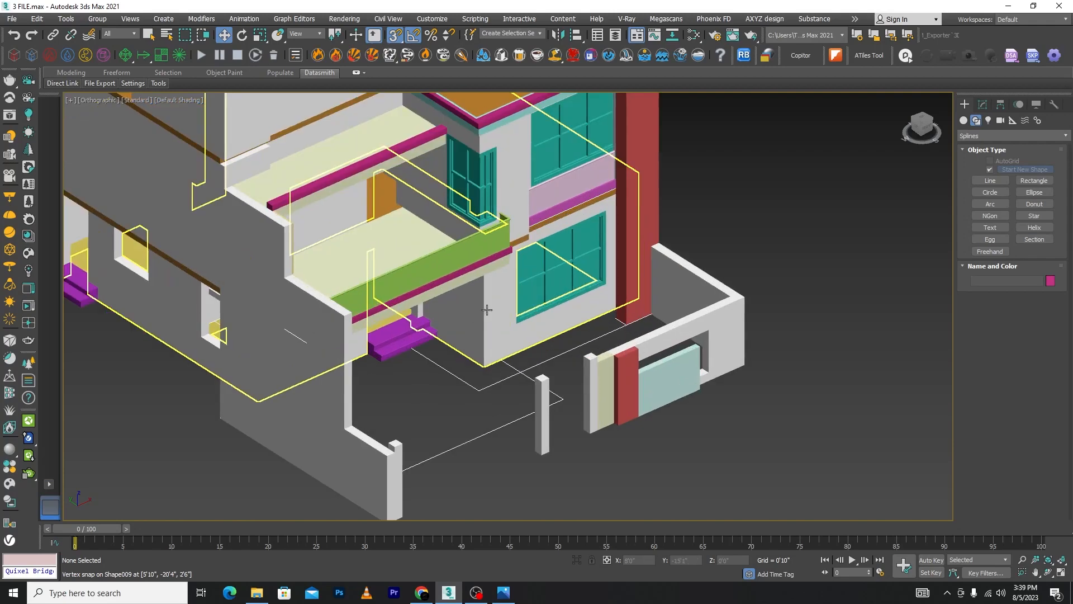
click(487, 309)
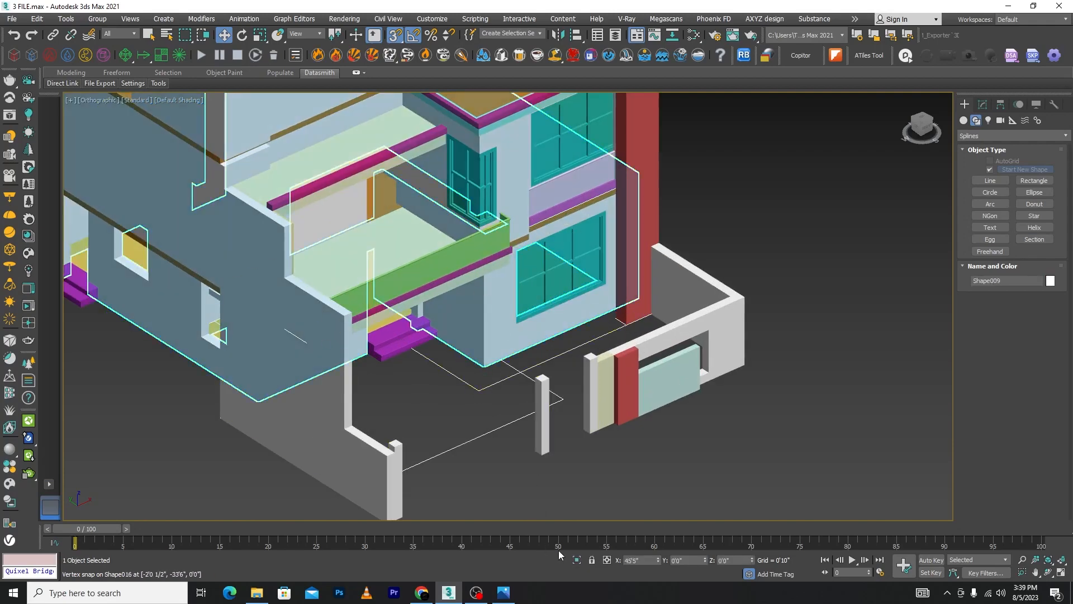
click(577, 559)
click(587, 503)
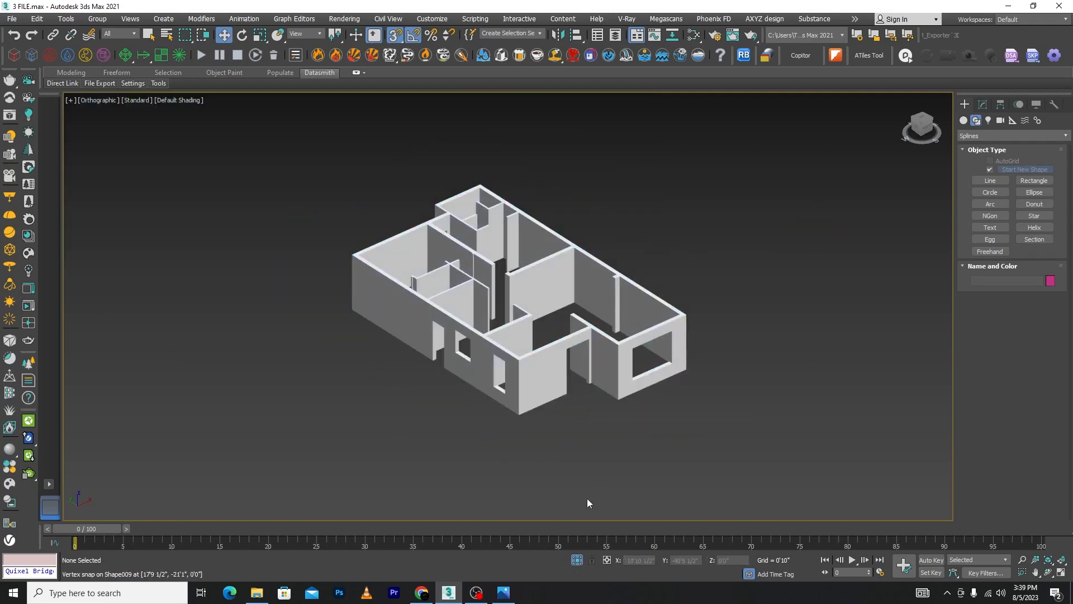
click(578, 562)
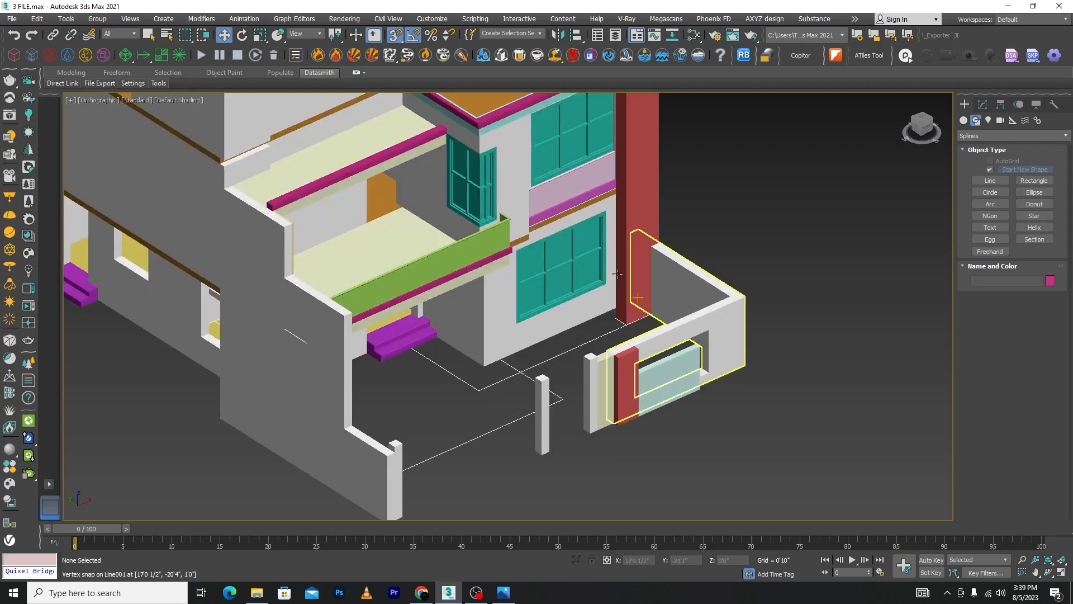
click(508, 336)
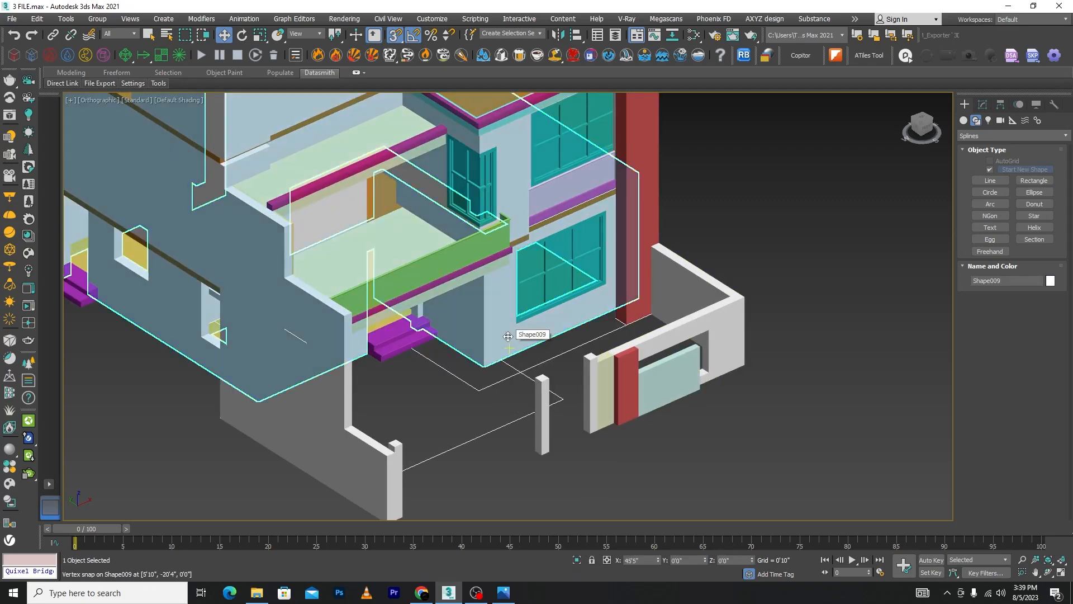
click(578, 560)
click(578, 561)
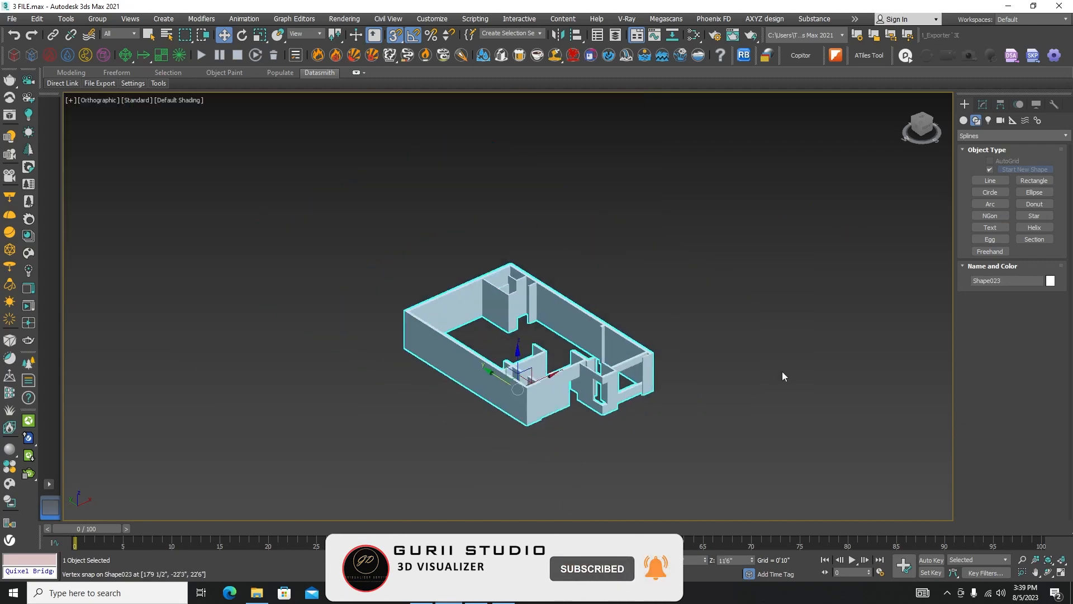
click(783, 373)
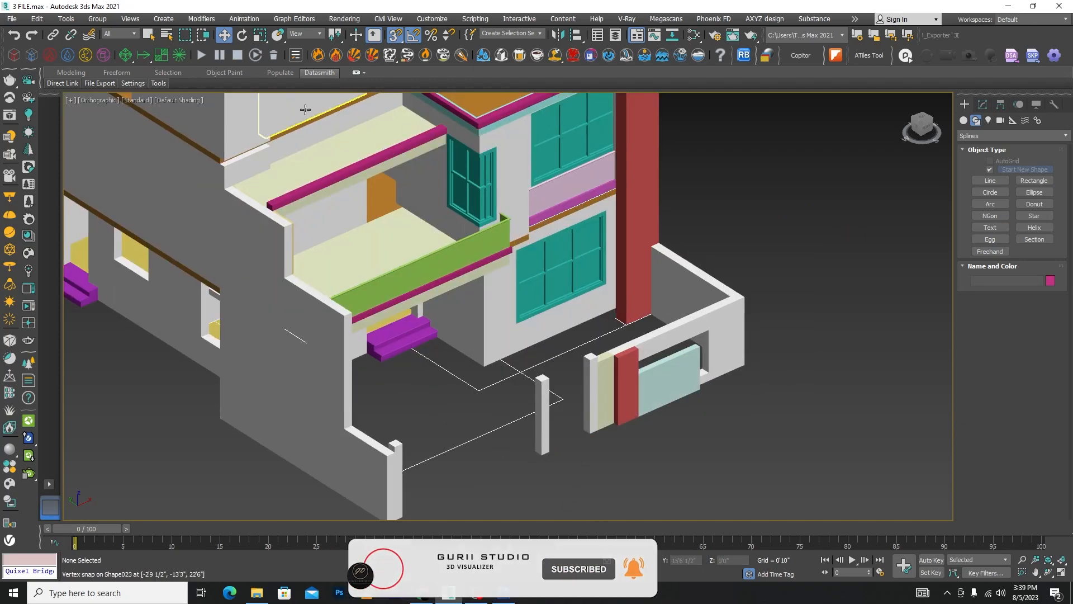
Isolate the top-floor front wall around the window opening to examine it, and return to the full house
click(414, 311)
scroll(415, 311, down, 3)
scroll(414, 311, up, 3)
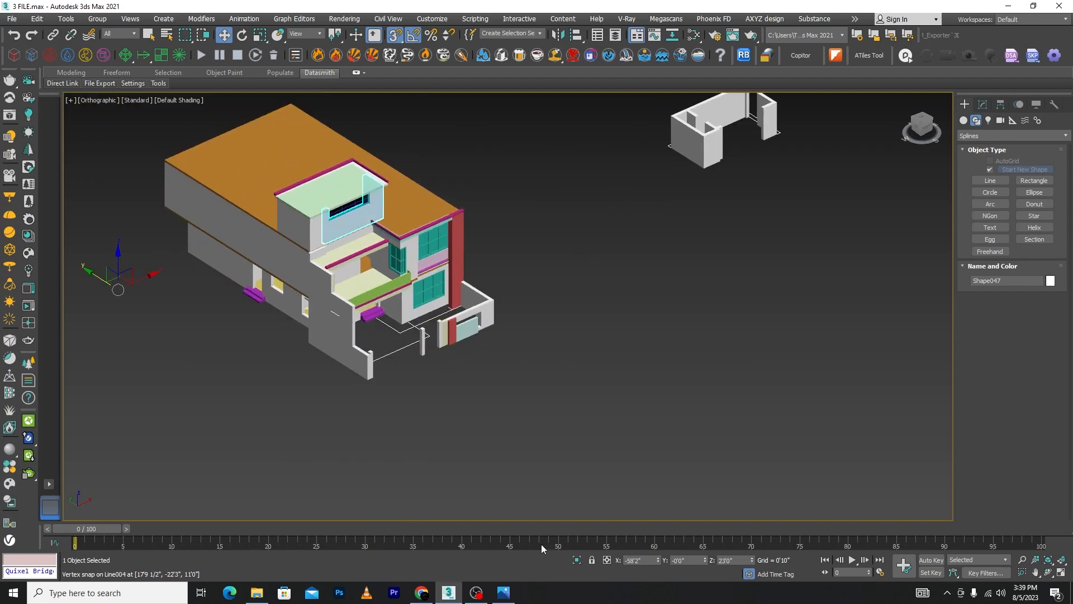
scroll(328, 217, up, 3)
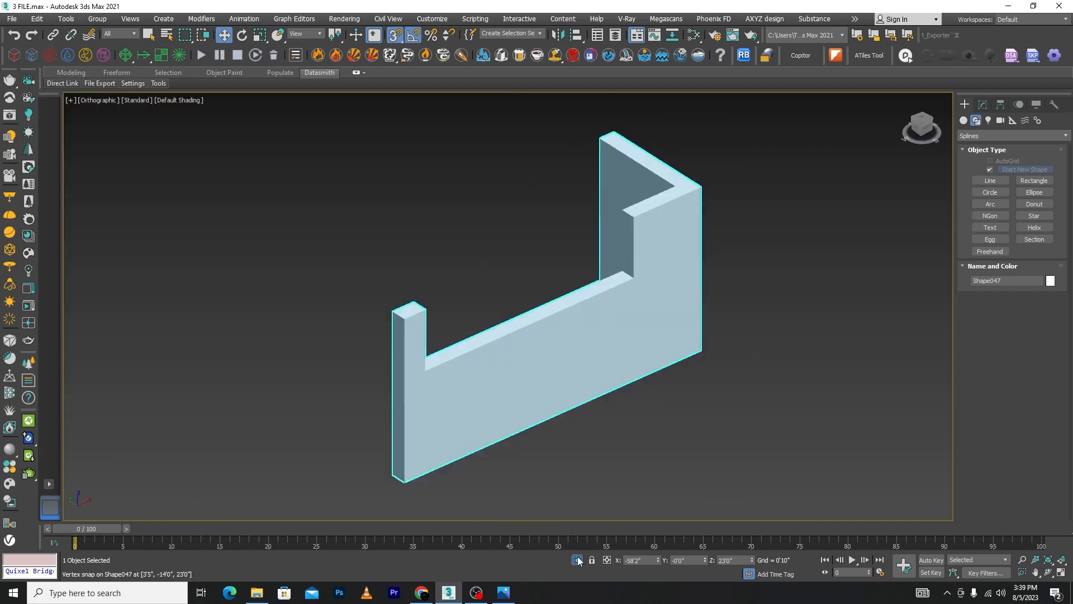
click(577, 560)
scroll(487, 369, down, 3)
scroll(497, 364, up, 4)
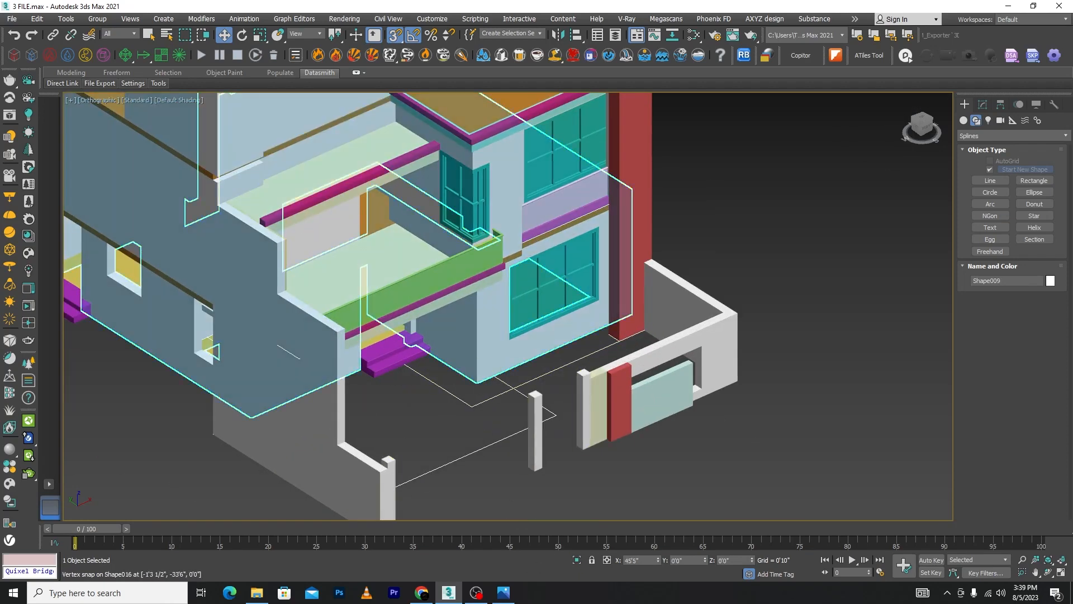
Consult the reference photo of the house facade and isolate the ground-floor walls in 3ds Max
click(503, 593)
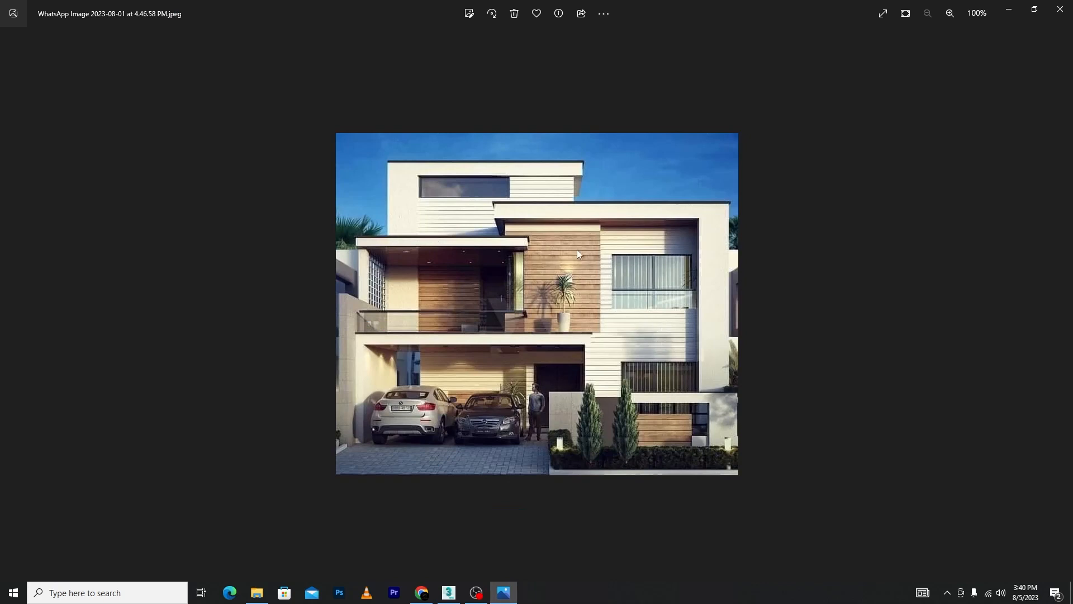
click(449, 592)
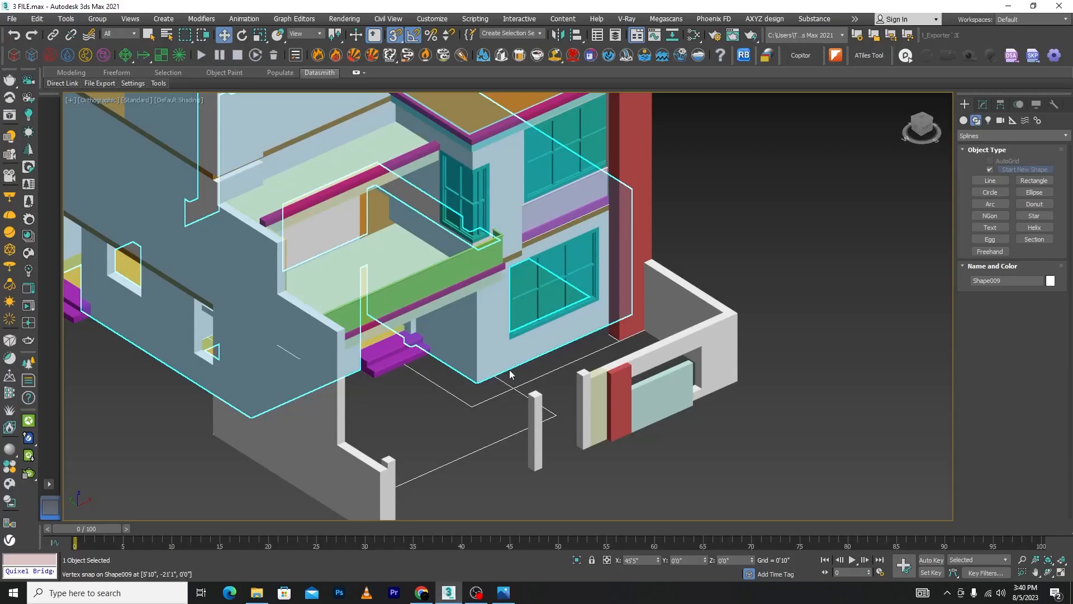
click(577, 560)
Draw a four-vertex Line along the base of the front walls, from the outer porch corner via the door recess to the window wall's far end
click(990, 180)
scroll(537, 446, up, 5)
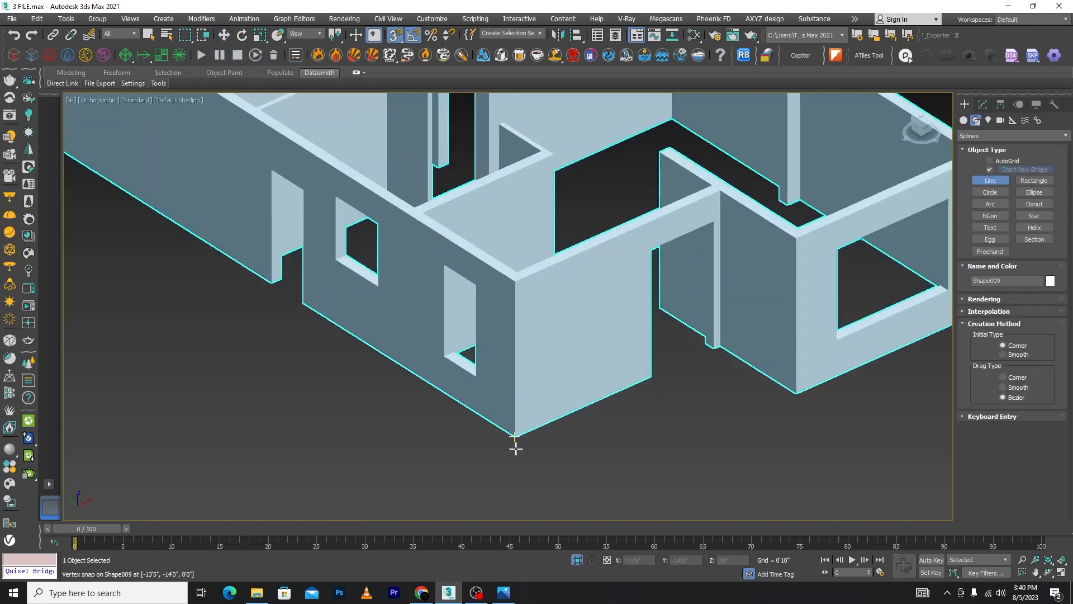
click(515, 447)
scroll(724, 341, up, 5)
click(738, 318)
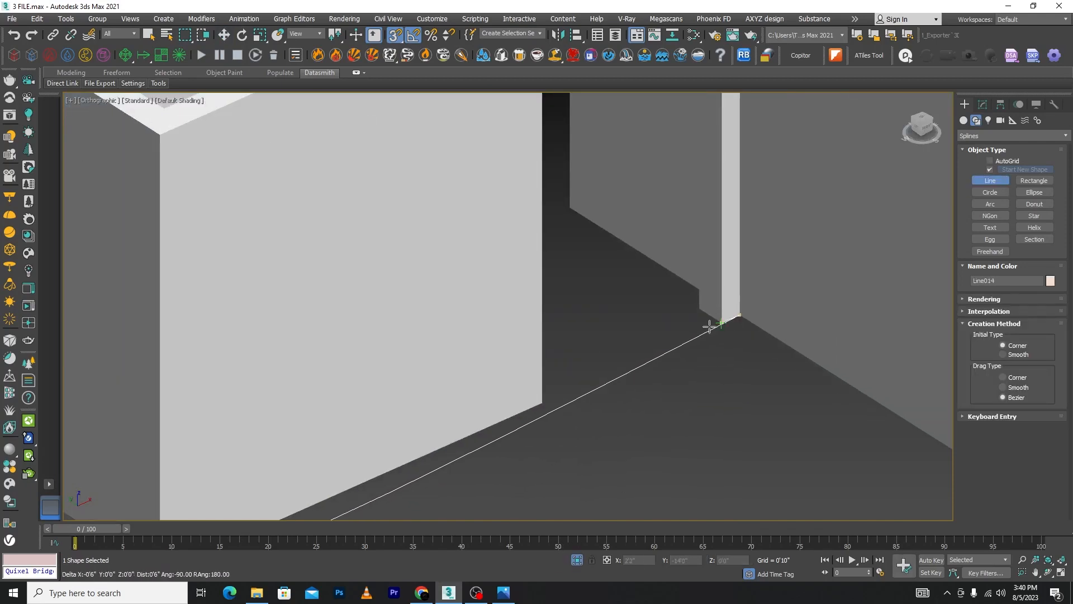
scroll(708, 326, down, 6)
click(719, 361)
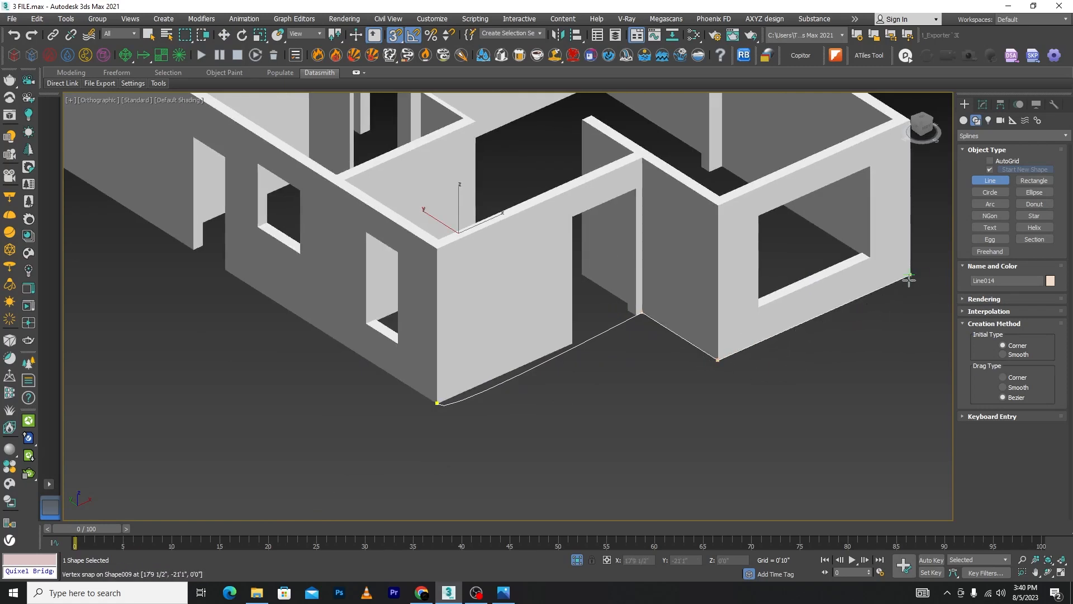
click(910, 275)
right_click(856, 392)
right_click(851, 420)
Convert all four vertices of the base line to Corner so its segments are straight
click(983, 104)
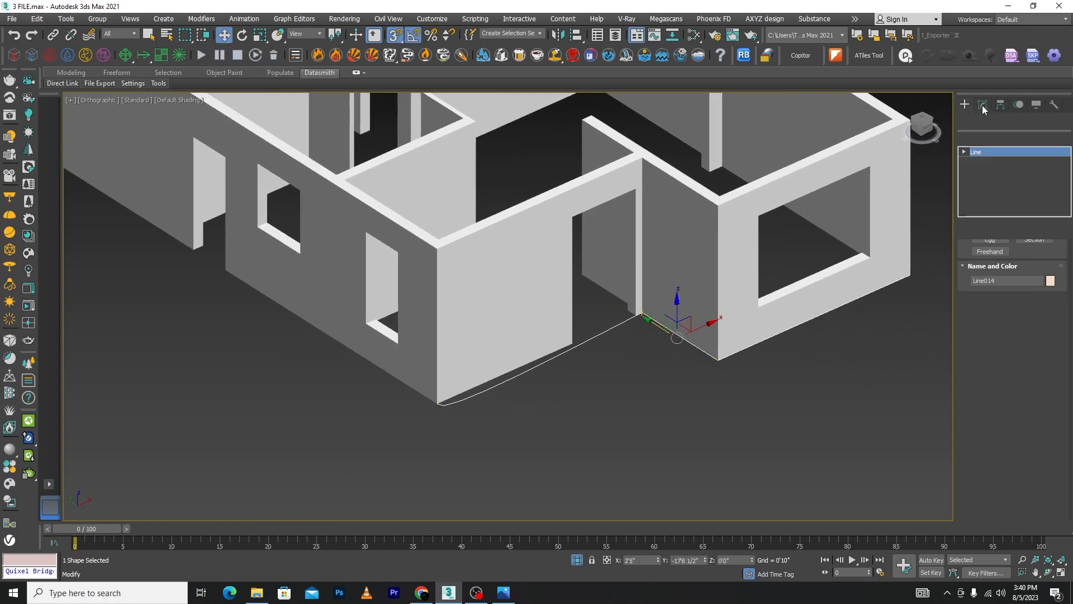
click(999, 283)
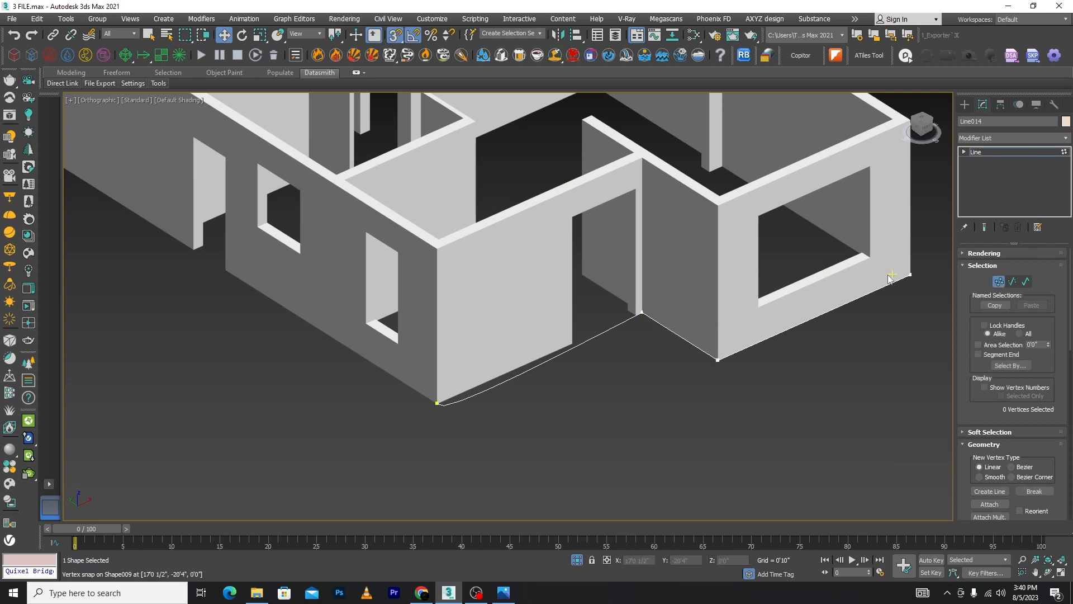
drag(929, 243, 328, 504)
right_click(642, 334)
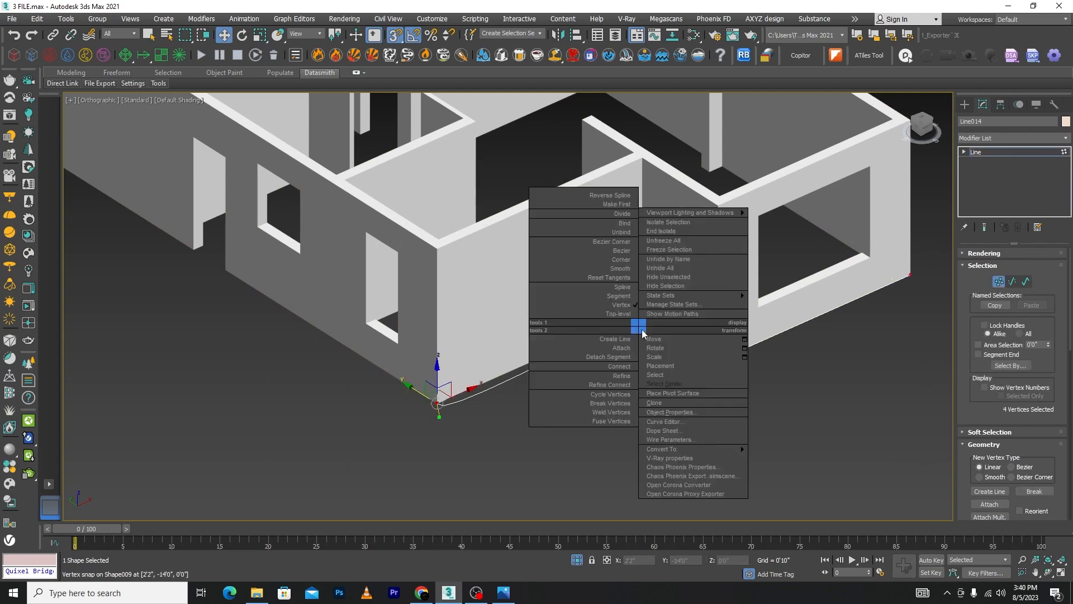
click(621, 260)
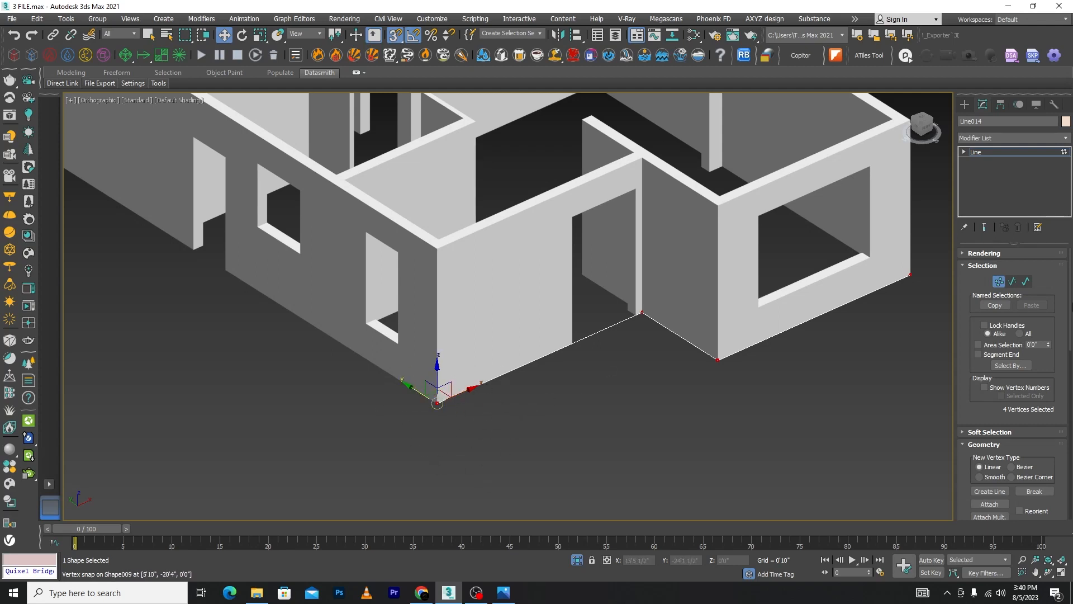
Enable the line in the renderer and viewport, and give it a Rectangular cross-section
click(965, 255)
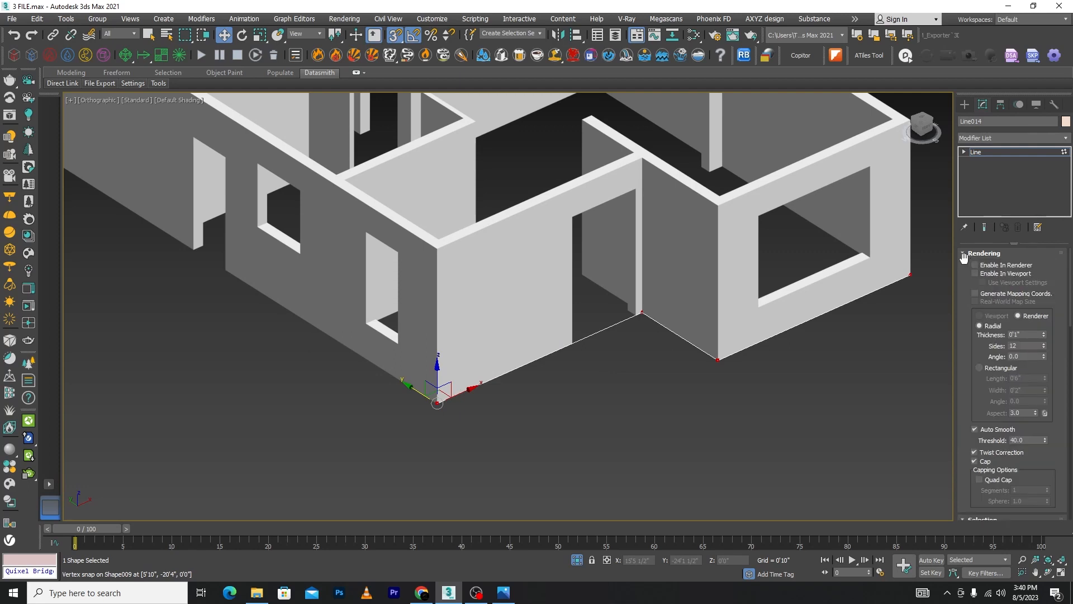
click(976, 266)
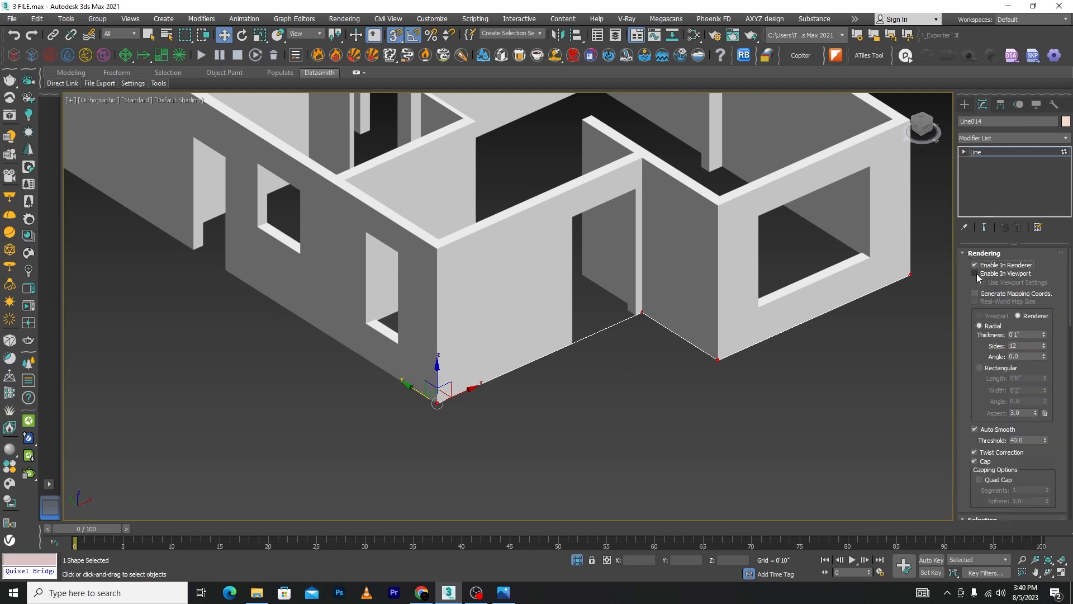
click(976, 274)
scroll(473, 408, up, 5)
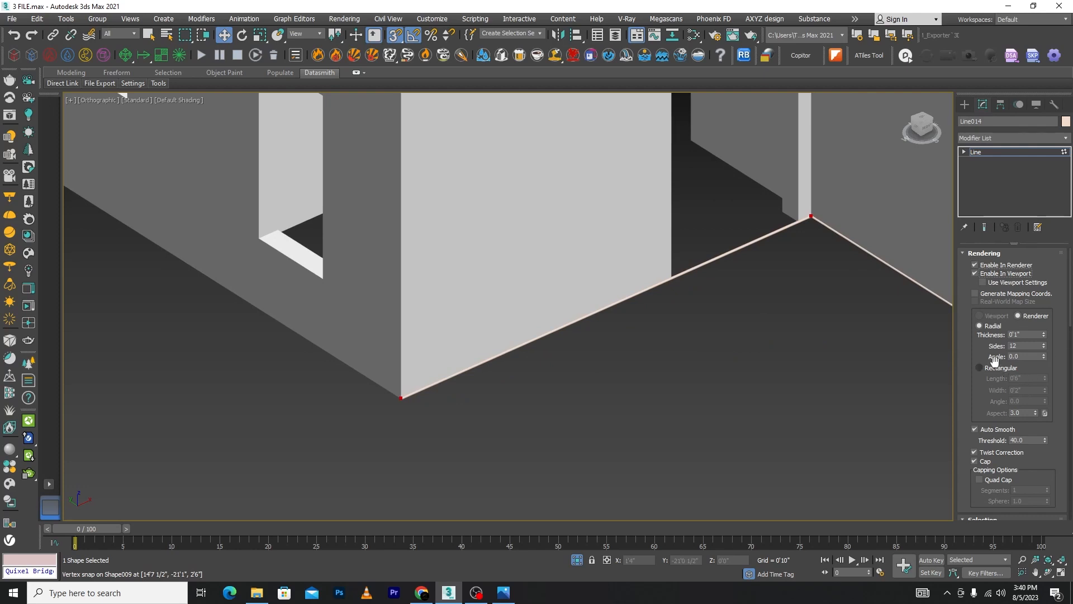
click(982, 367)
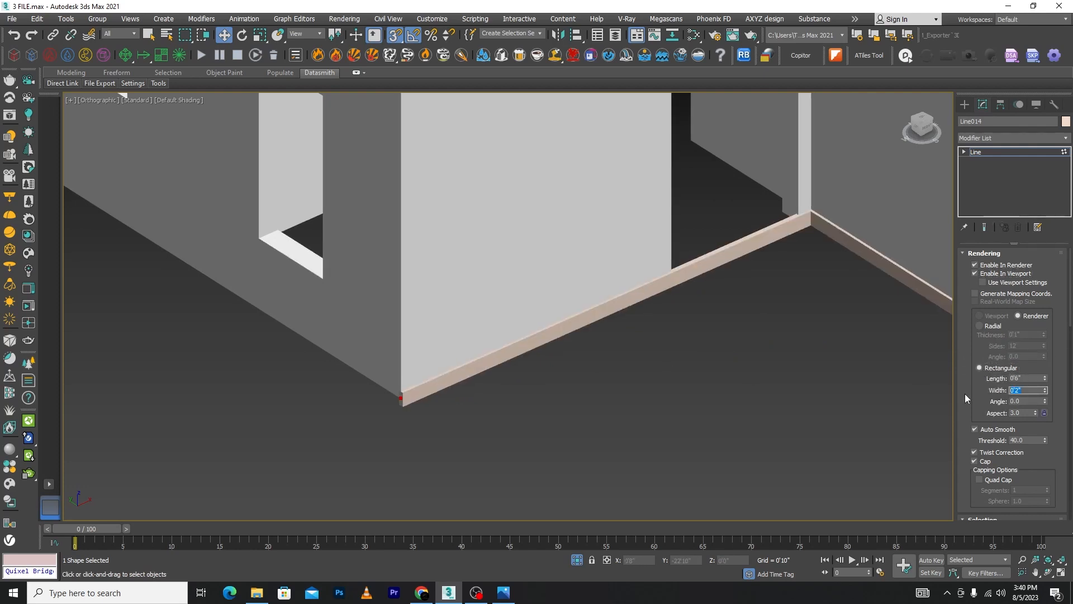
Set the line's rectangular section to a width of 0.5 inch and a length of 1 inch
text(.5)
key(Return)
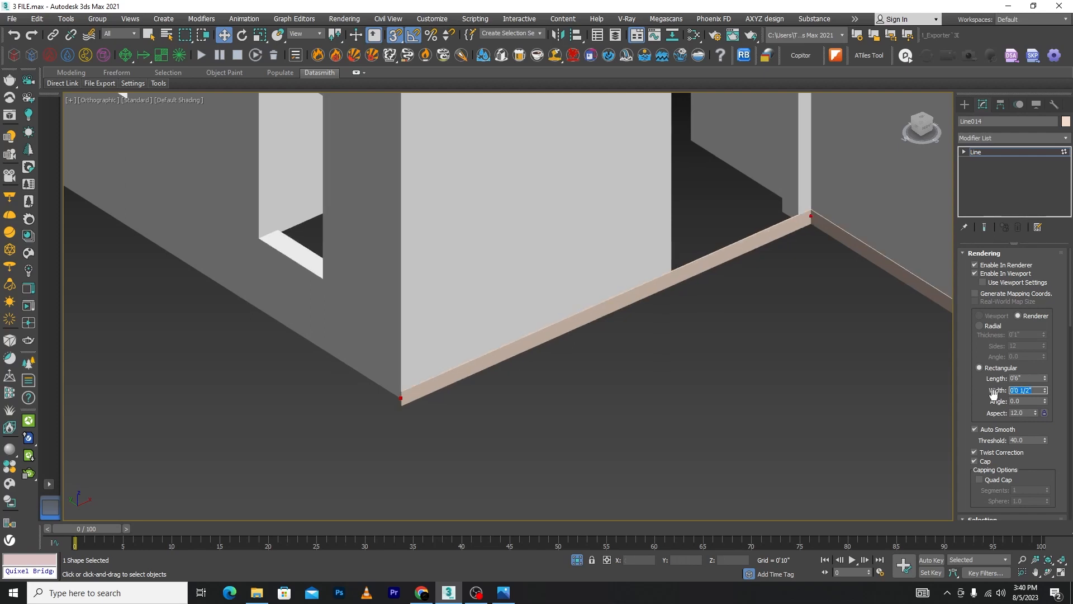
click(1027, 379)
text(1)
key(Return)
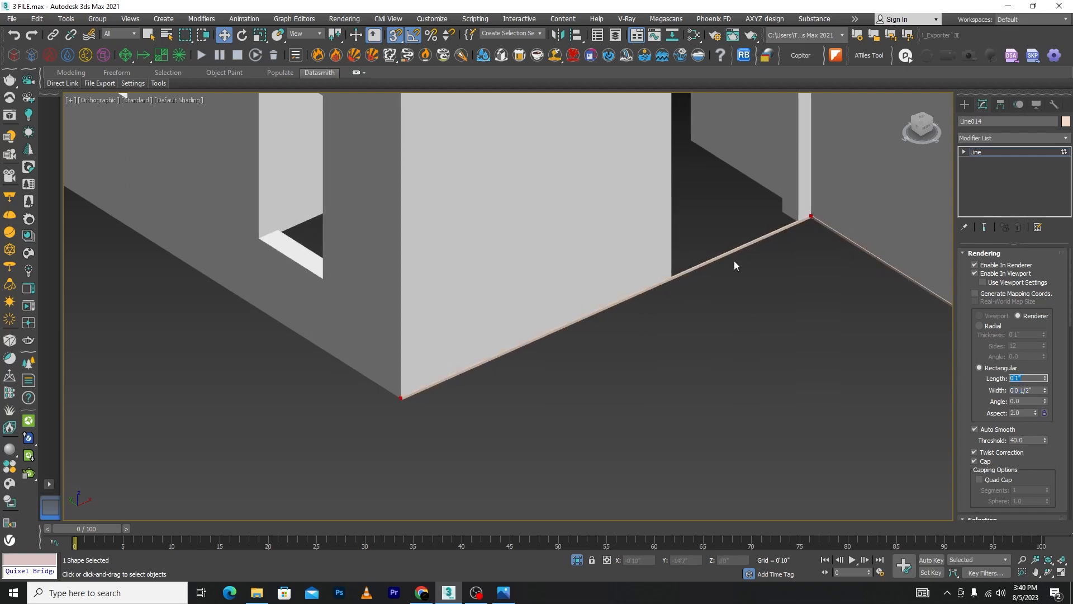
scroll(734, 265, up, 4)
scroll(681, 240, up, 2)
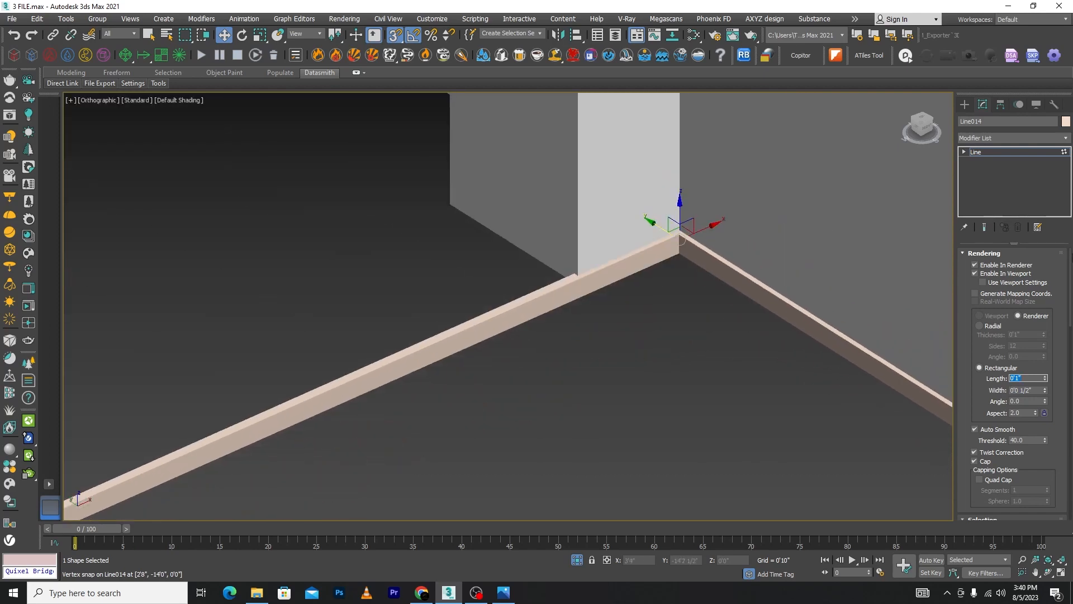
Set the base line's rectangular section width to 1 inch
click(1035, 391)
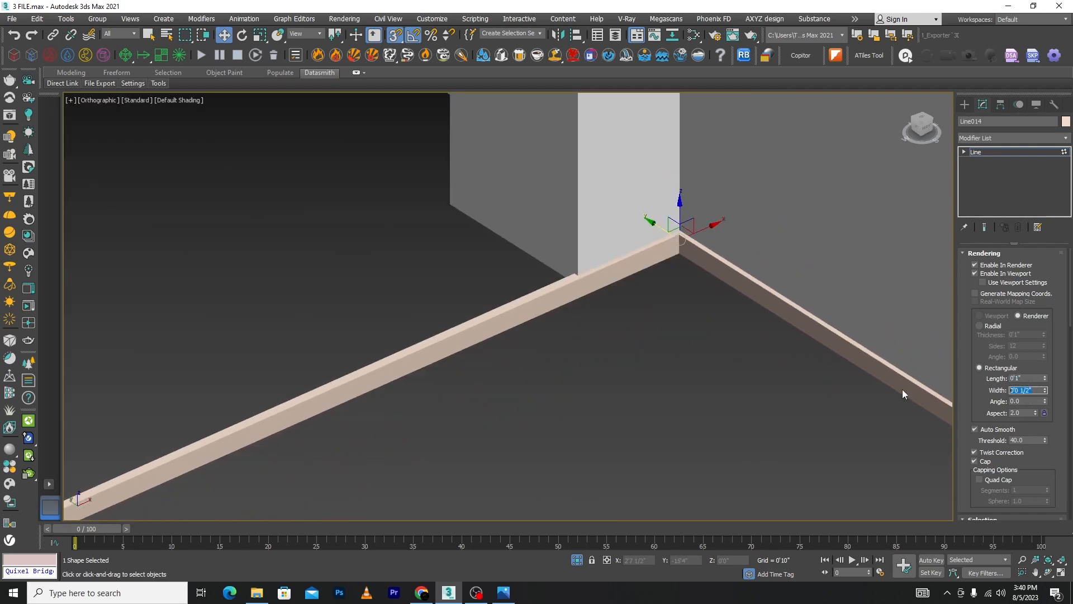
text(1)
key(Return)
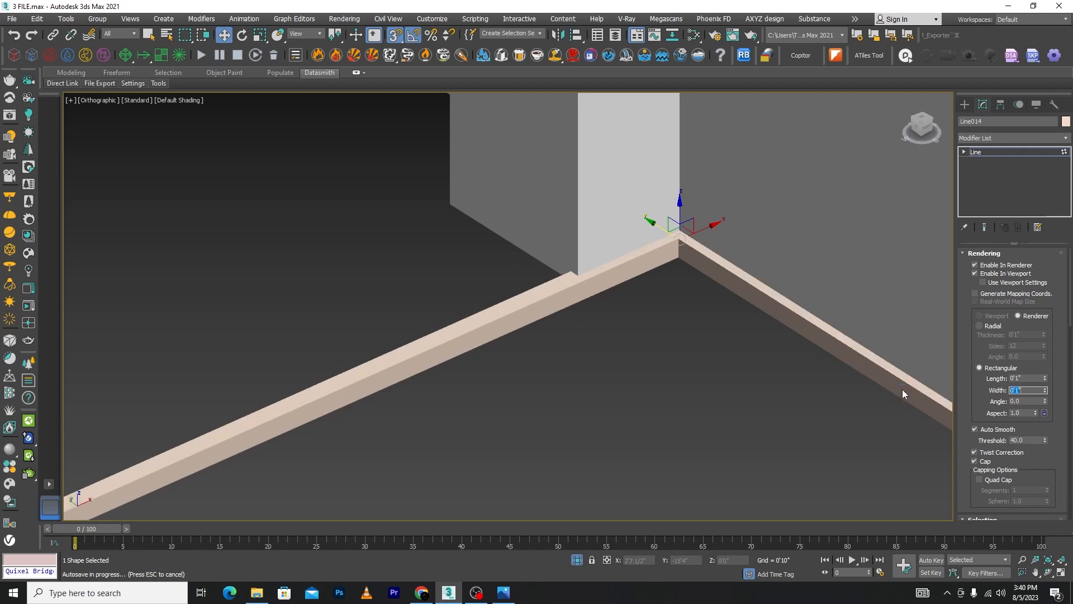
Open the base line's vertices for editing in a wireframe Left view of the window wall's end
scroll(775, 320, down, 4)
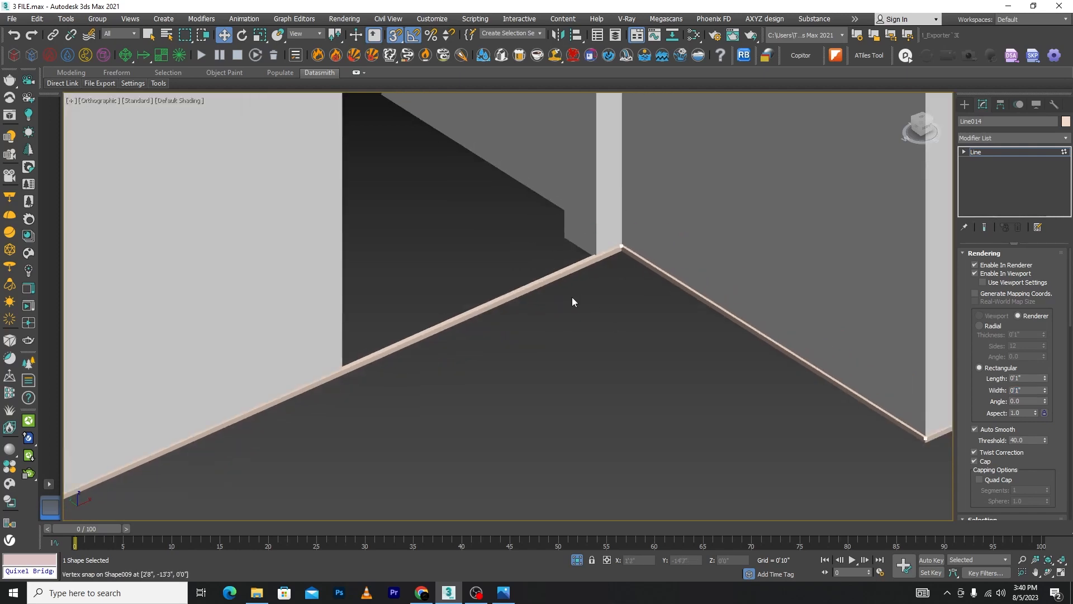
key(l)
scroll(660, 304, down, 5)
scroll(659, 310, up, 4)
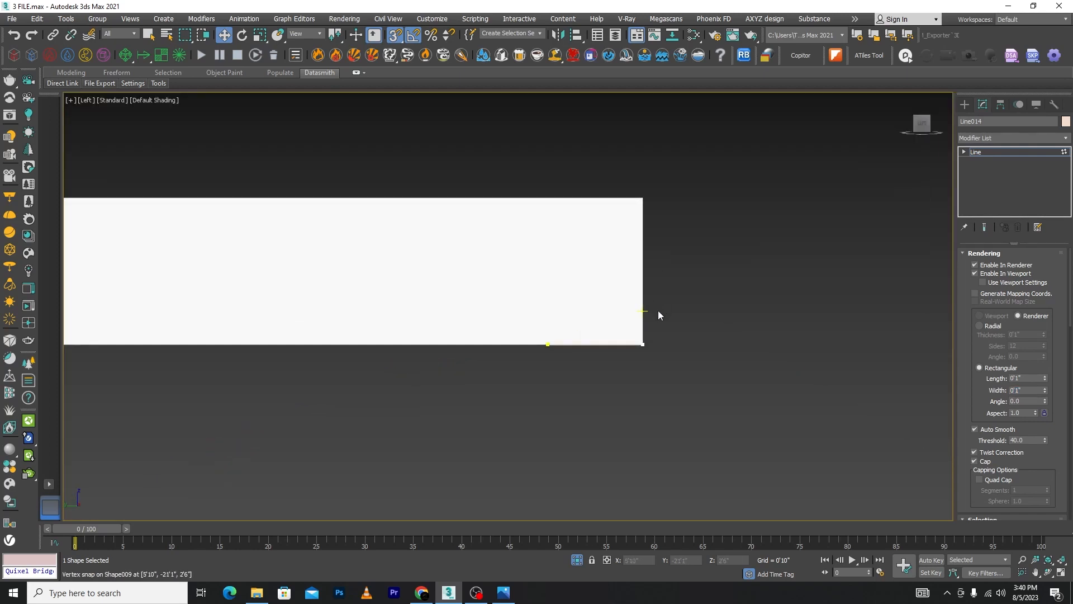
key(F3)
scroll(623, 318, up, 5)
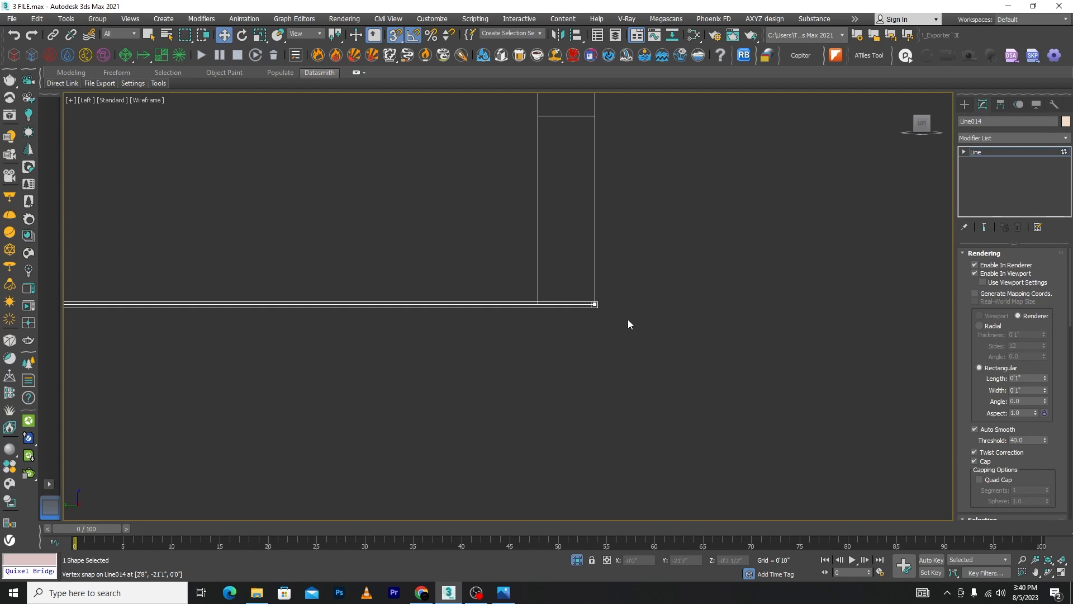
click(964, 151)
click(983, 162)
Examine the front walls and the base strip from several angles in shaded display
scroll(697, 285, down, 6)
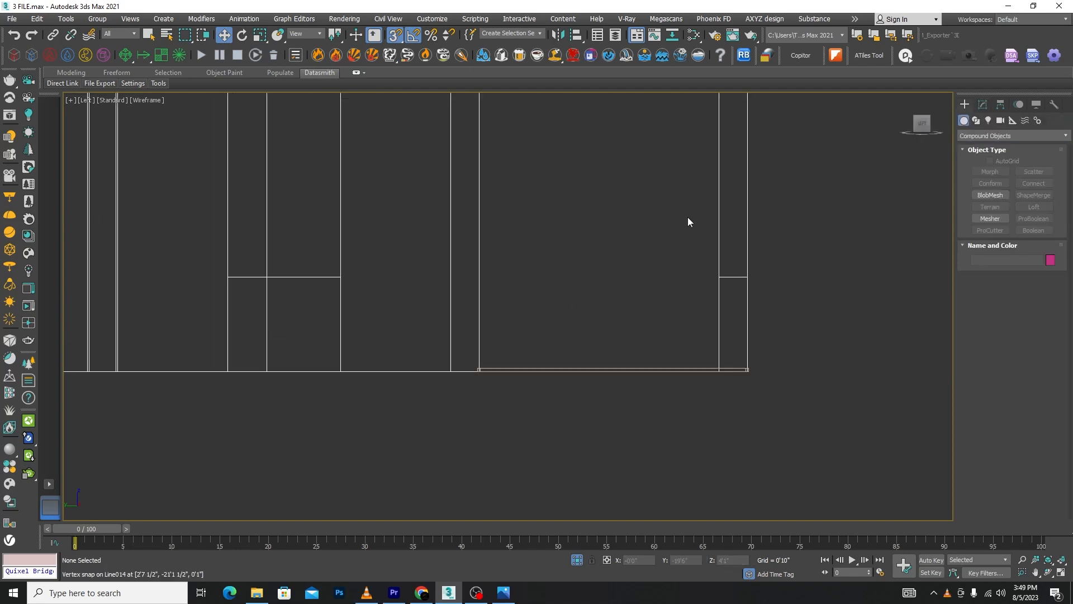
alt+middle_drag(724, 316, 716, 261)
key(F3)
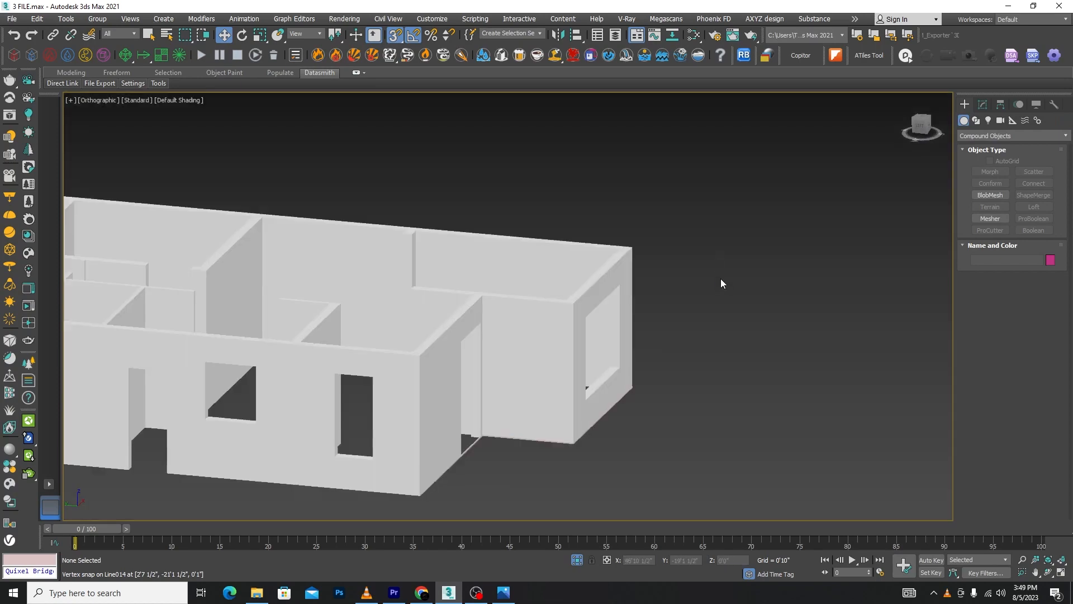
scroll(720, 279, down, 4)
scroll(607, 347, up, 4)
scroll(549, 317, down, 3)
alt+middle_drag(709, 354, 676, 363)
scroll(794, 251, up, 4)
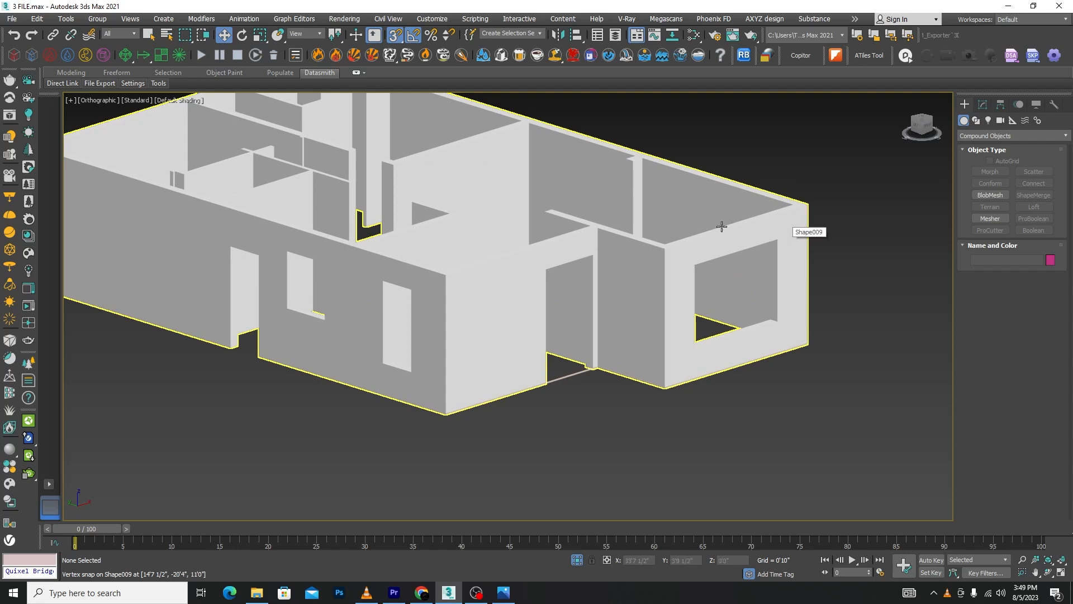
scroll(687, 268, up, 2)
scroll(728, 294, down, 2)
key(l)
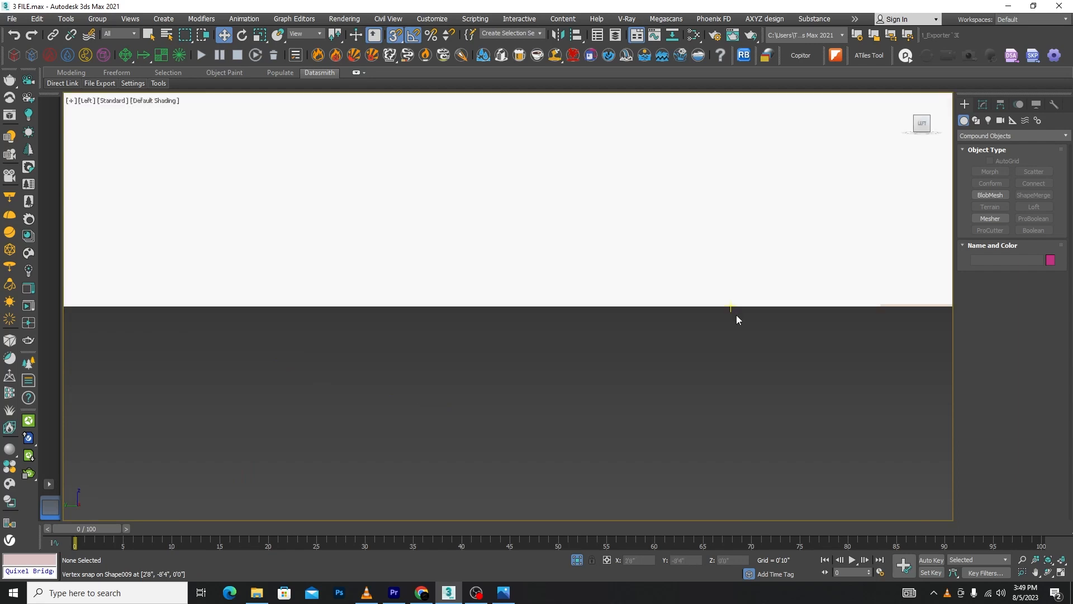
scroll(736, 319, down, 8)
click(649, 296)
scroll(632, 297, up, 5)
key(F3)
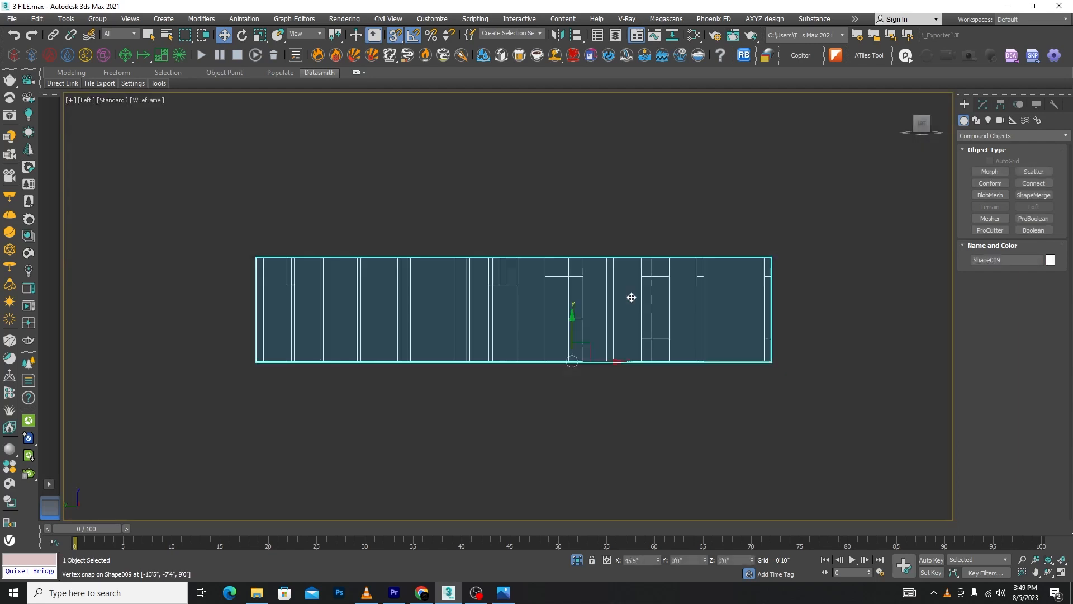
click(982, 104)
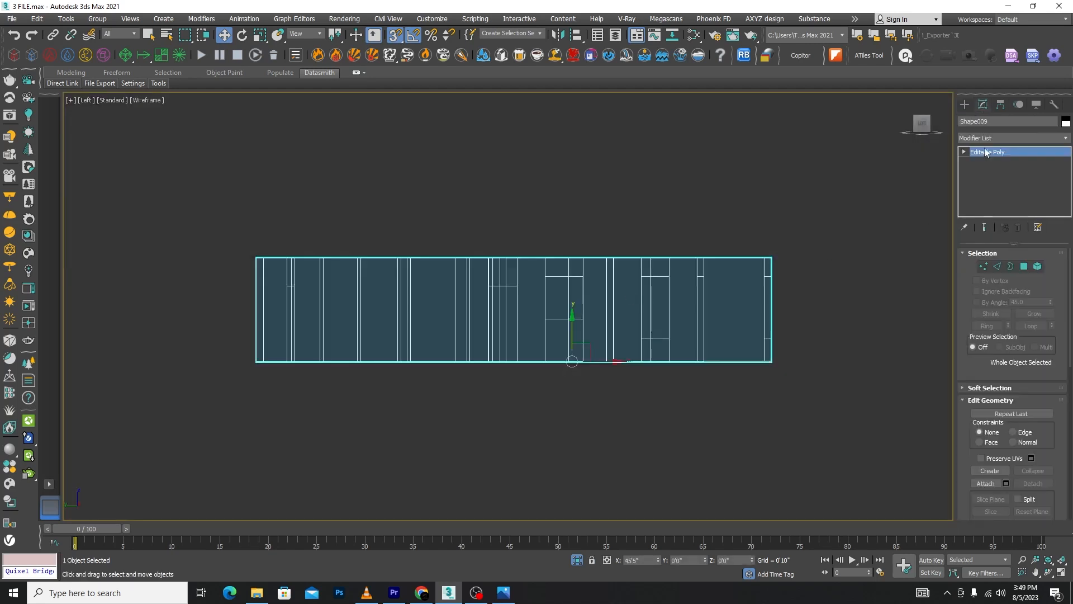
click(997, 266)
drag(889, 310, 433, 311)
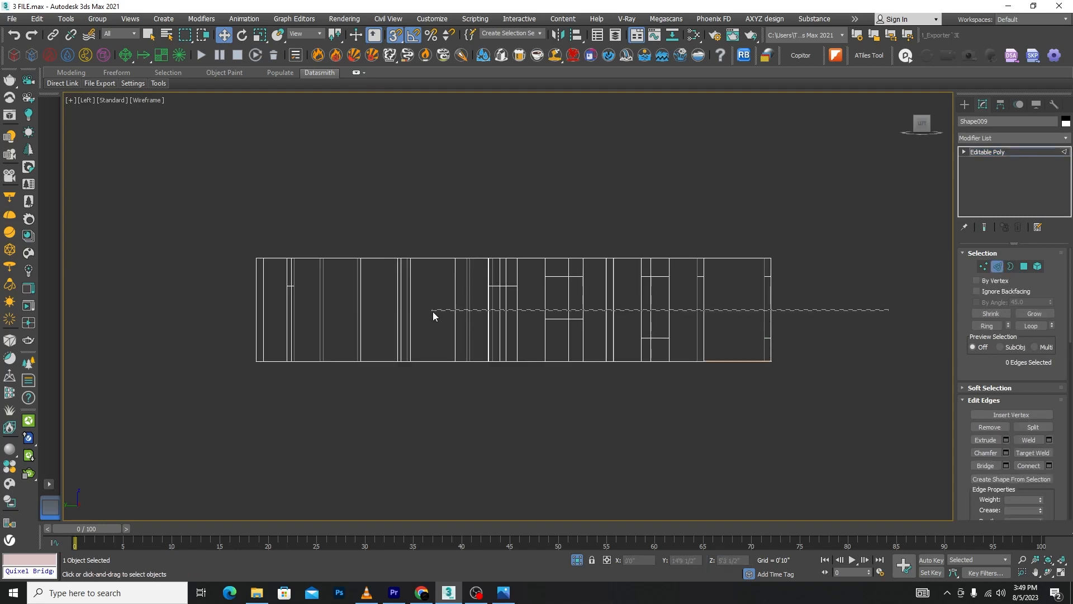
drag(159, 302, 160, 303)
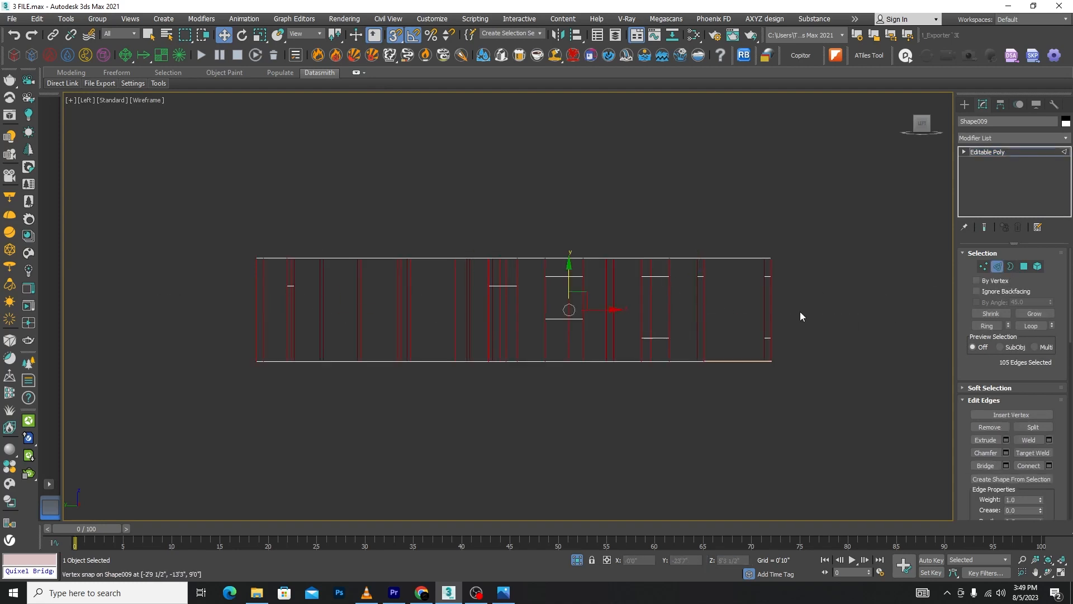
click(1049, 465)
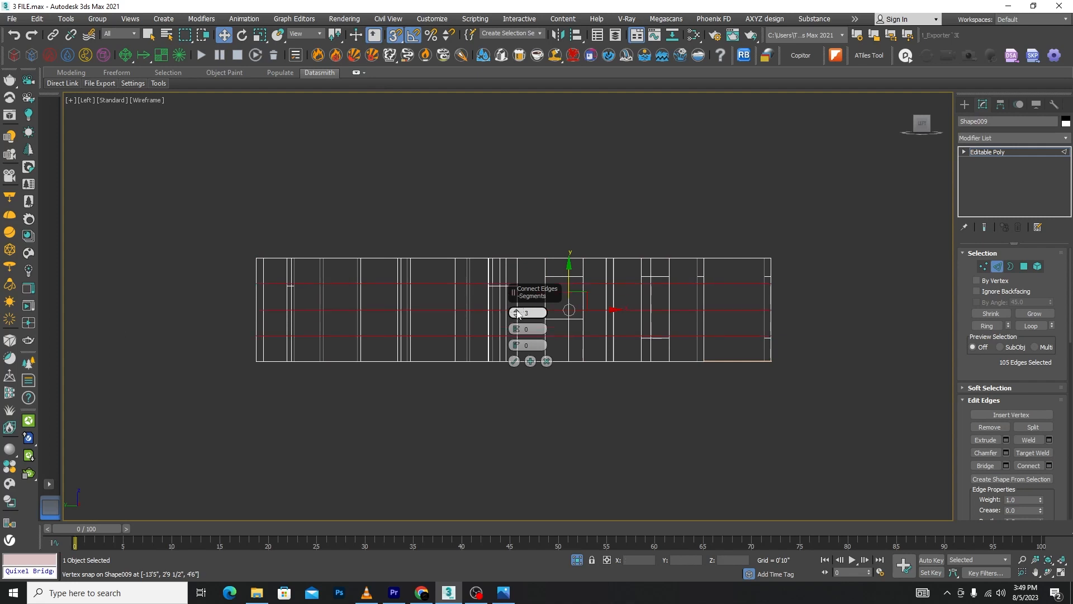
drag(517, 314, 535, 360)
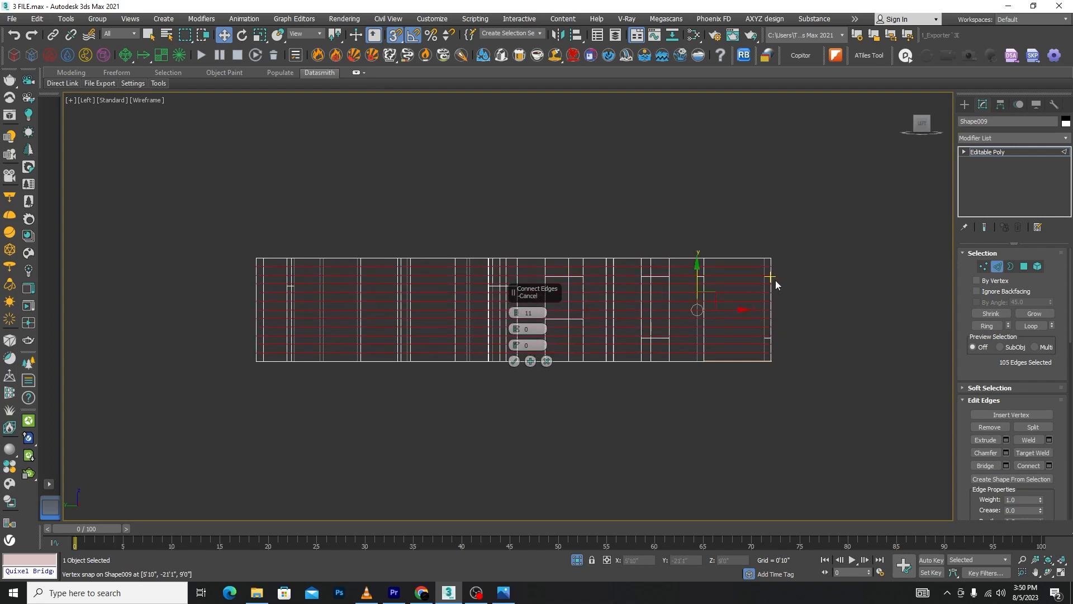
scroll(768, 279, up, 6)
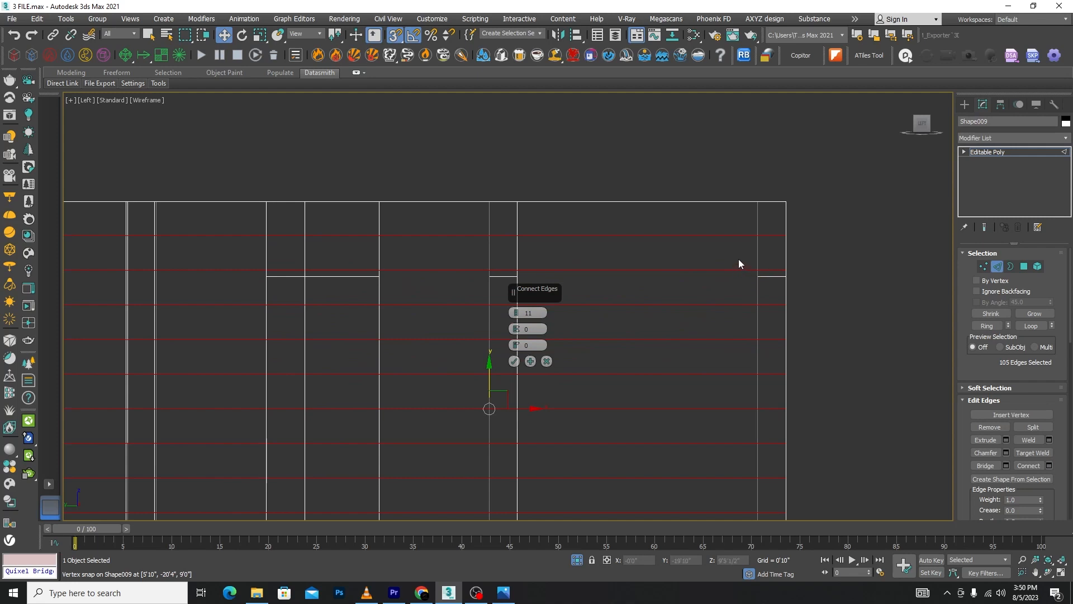
click(547, 361)
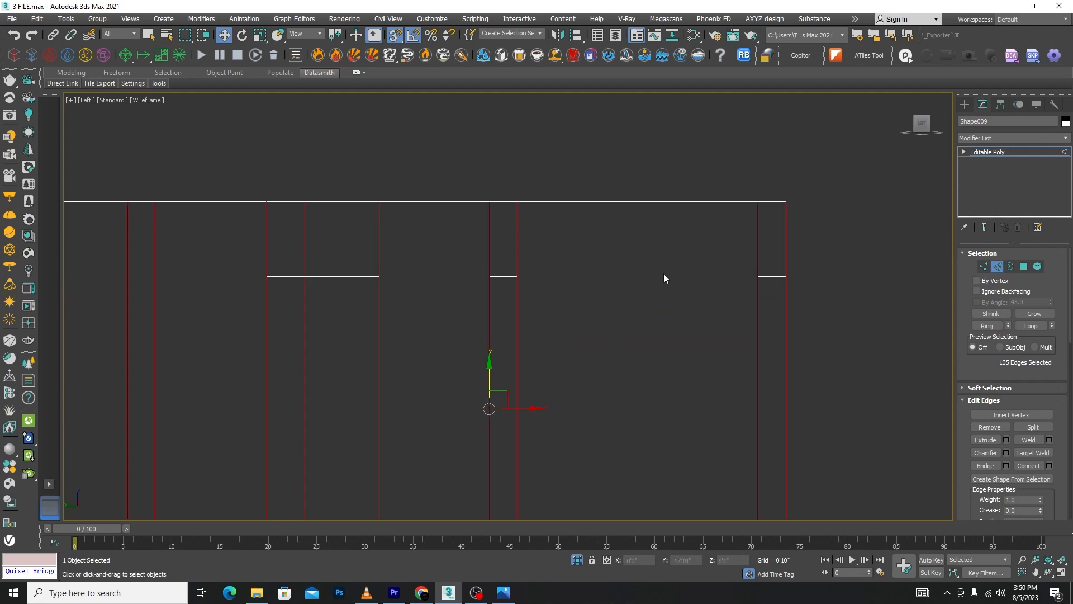
scroll(698, 249, down, 6)
click(997, 266)
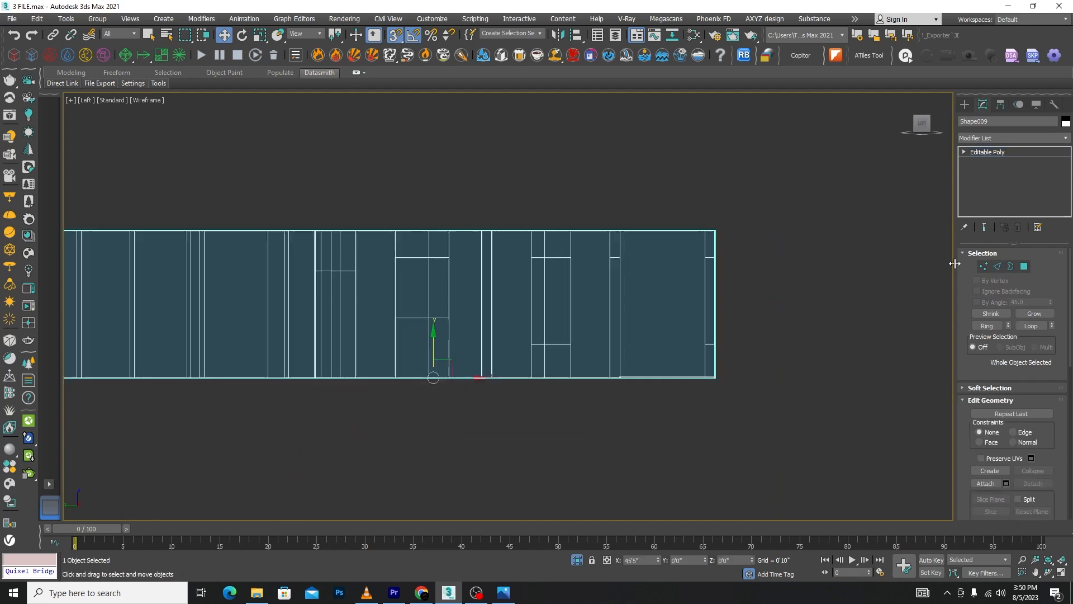
In the Left view, draw a spacer box above the base strip, about 2'4 1/2" long, 6'4 1/2" wide and 19'3 1/2" high
scroll(713, 361, up, 6)
click(964, 105)
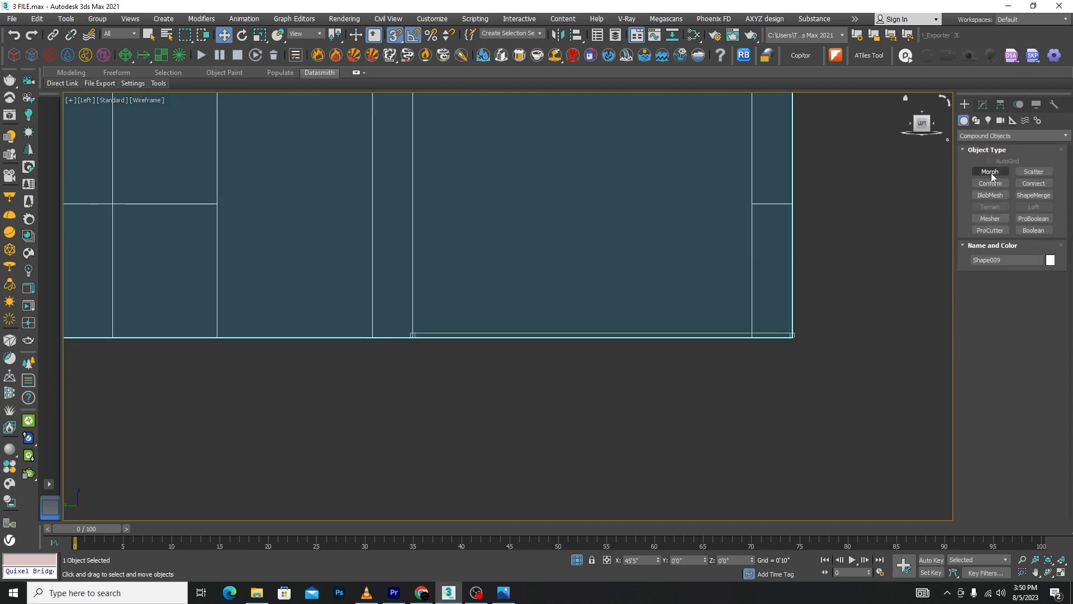
click(1005, 135)
click(986, 147)
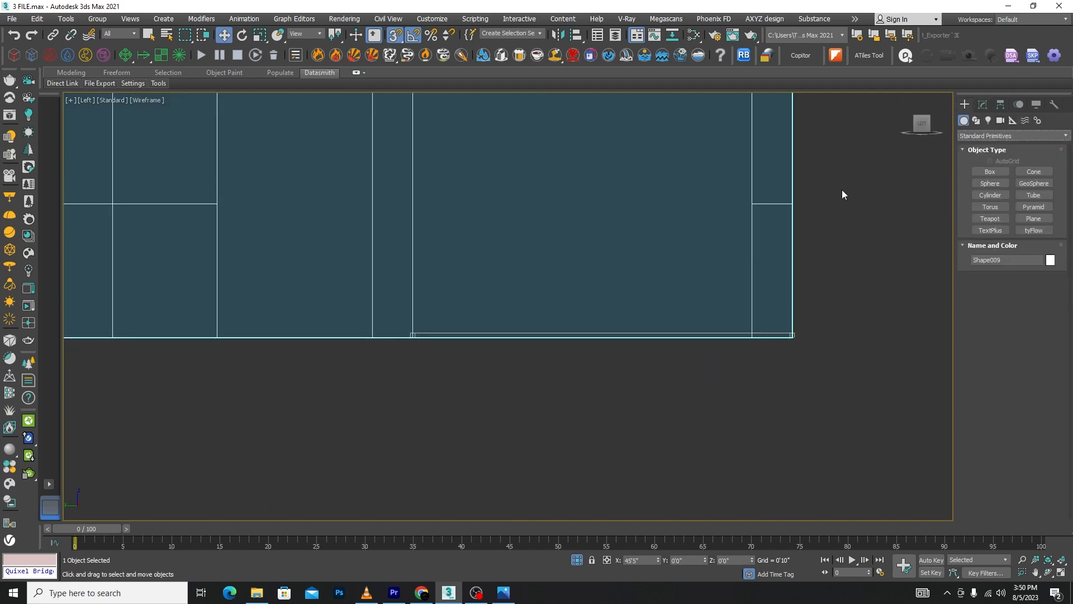
click(990, 171)
drag(753, 204, 405, 334)
click(405, 332)
right_click(404, 333)
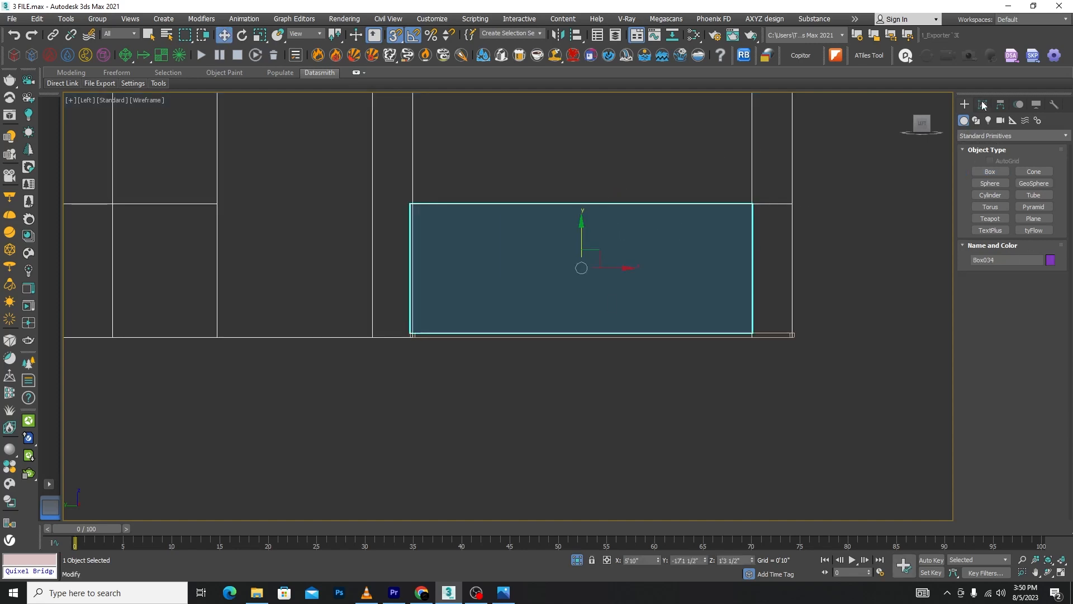
Set the spacer box's length to 9 inches
click(982, 104)
double_click(1039, 270)
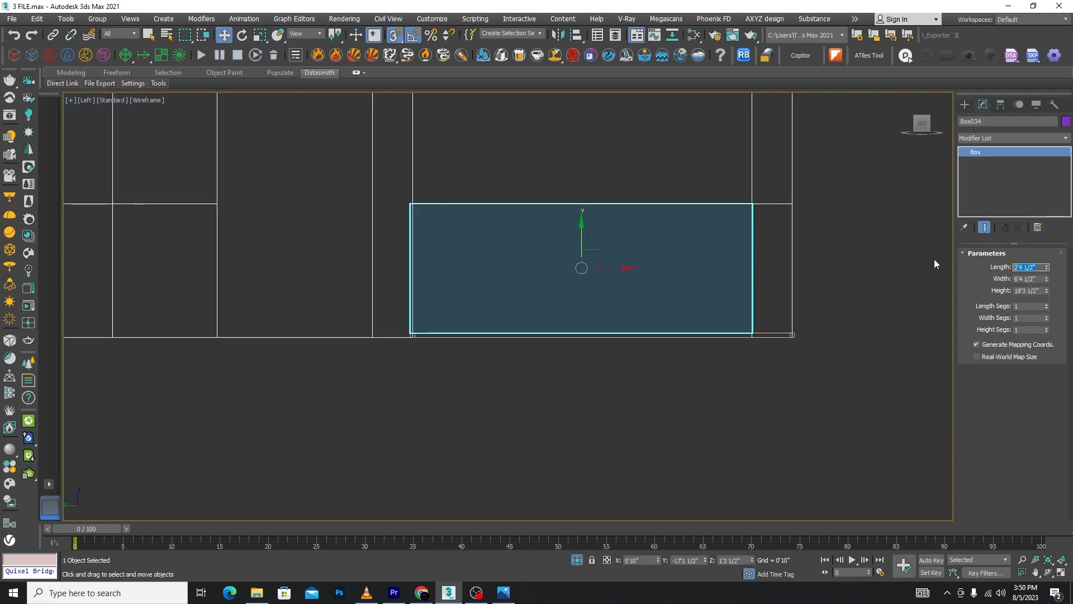
text(9)
key(Return)
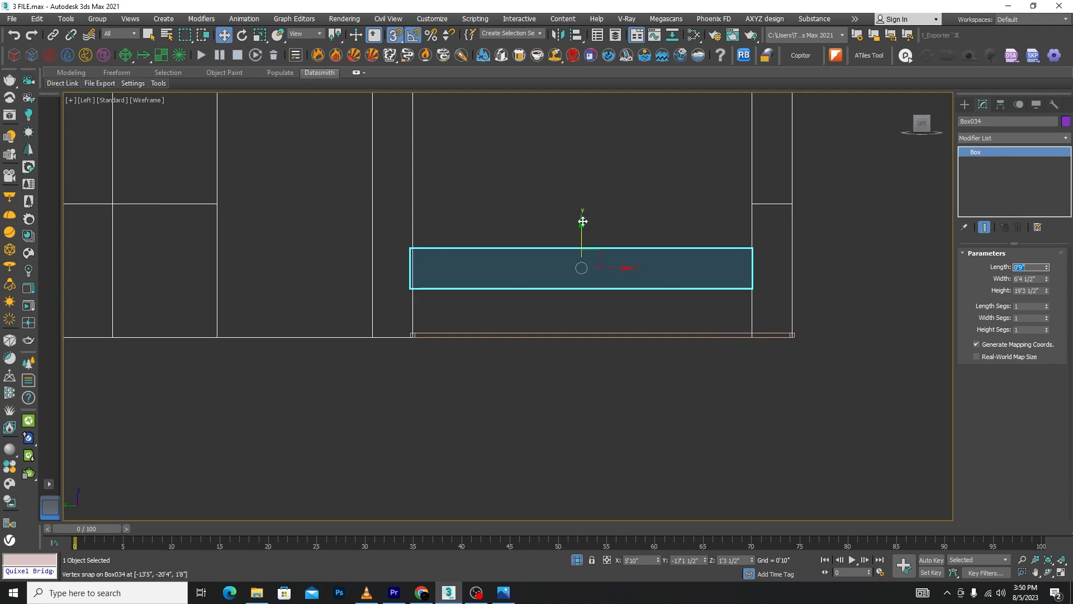
Check the cladding in the reference photo and snap the spacer box's lower edge onto the top of the base strip
drag(579, 235, 597, 222)
click(503, 593)
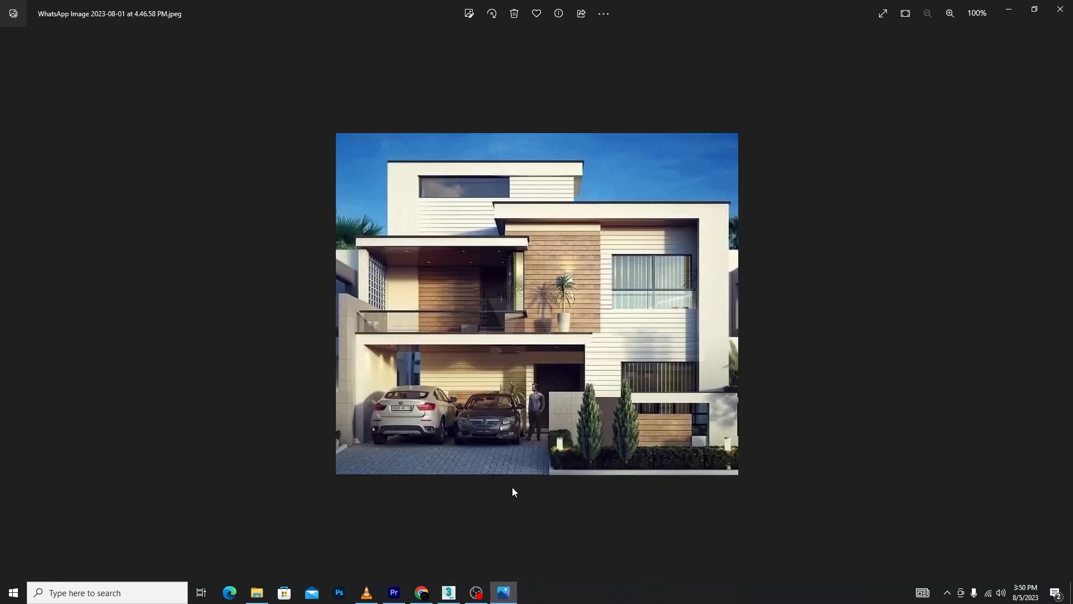
click(449, 592)
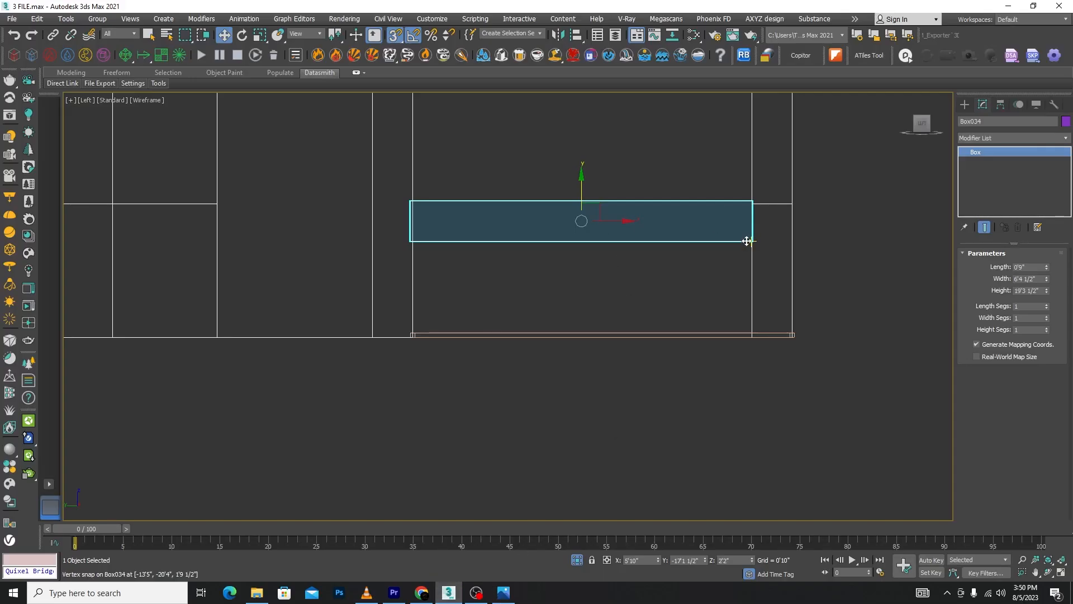
drag(748, 241, 791, 333)
scroll(805, 334, up, 3)
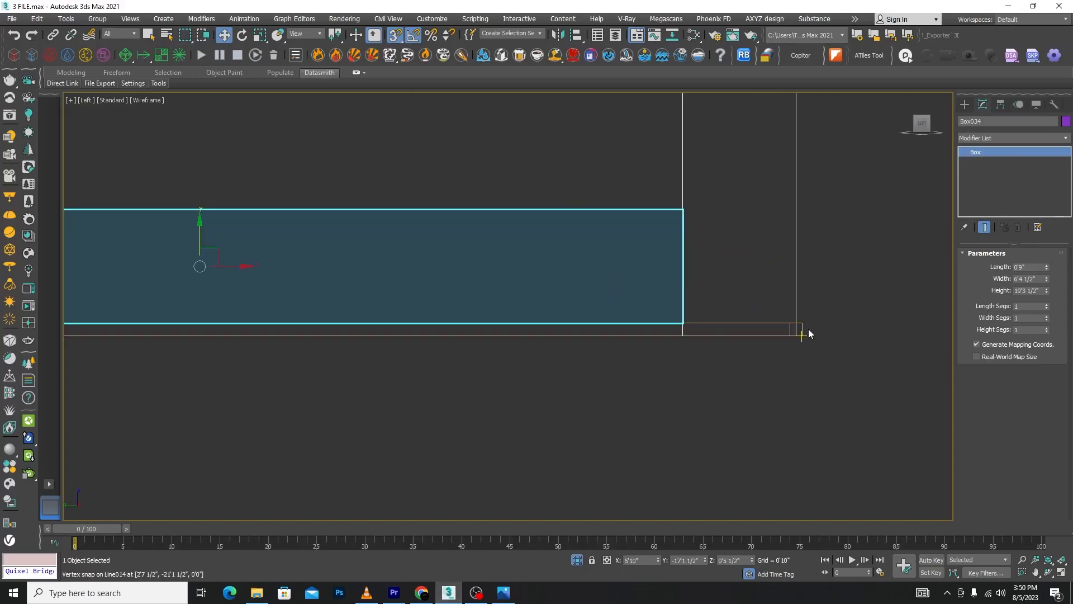
Copy the base strip upward 17 times at 10-inch spacing, snapping its lower corner to the spacer box's top corner
click(804, 330)
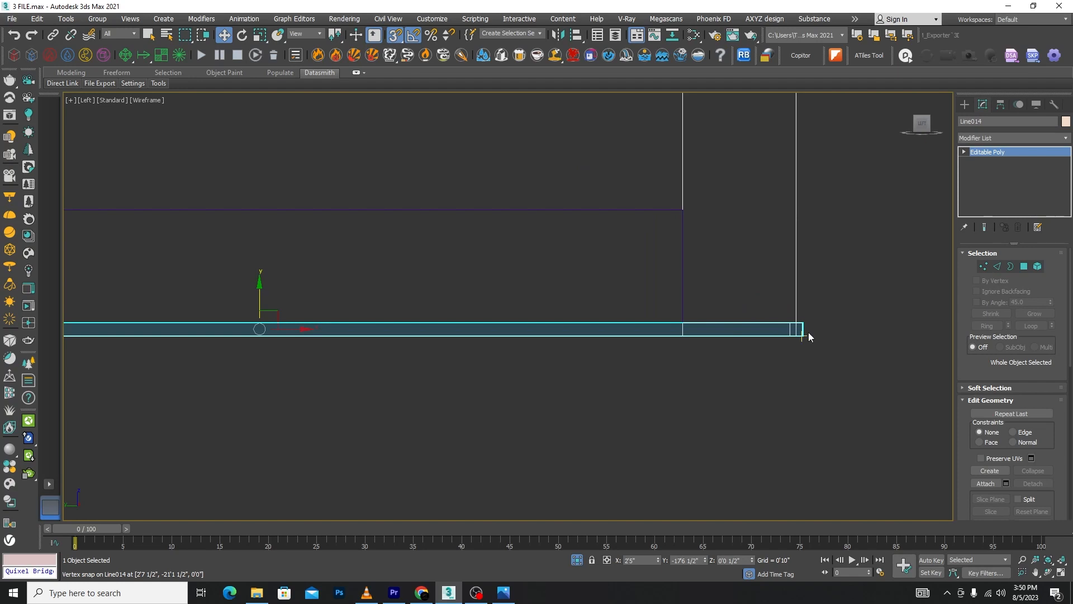
mouse_move(803, 336)
shift+mouse_down()
mouse_move(712, 206)
mouse_move(682, 210)
shift+mouse_up()
click(566, 300)
click(566, 300)
click(566, 300)
click(566, 299)
click(565, 299)
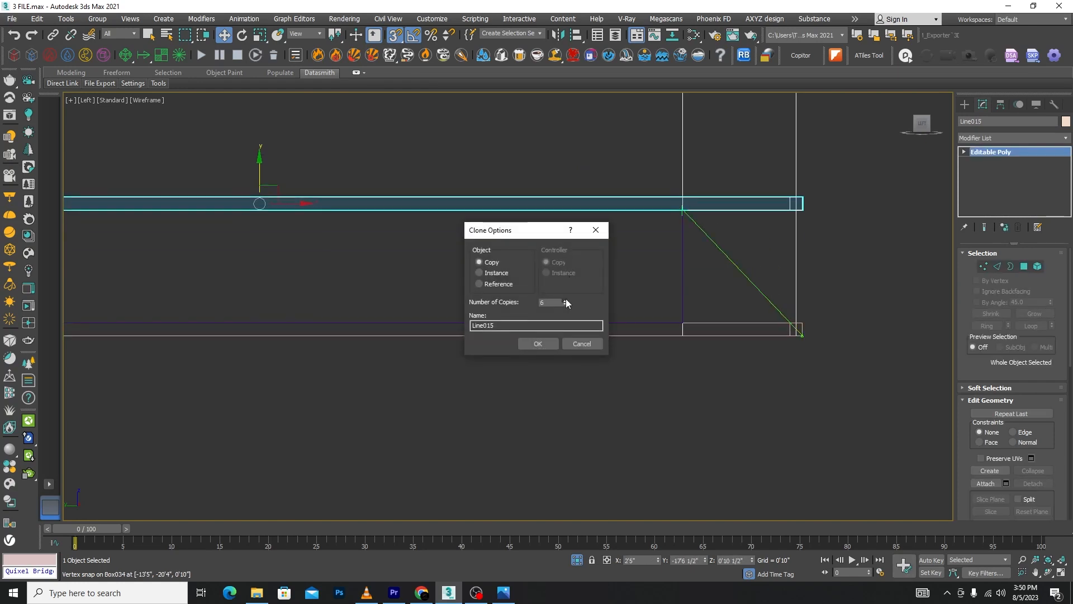
click(566, 300)
click(566, 299)
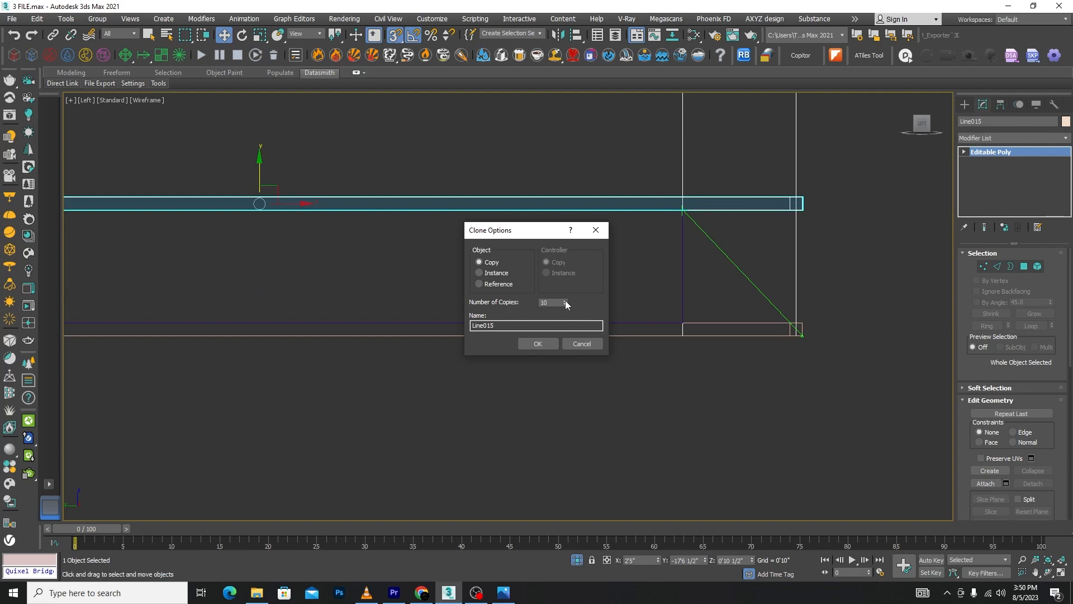
click(538, 343)
Select the house walls and set up a ProBoolean subtraction on them, ready for picking the cladding strips
scroll(619, 304, down, 10)
scroll(665, 278, up, 6)
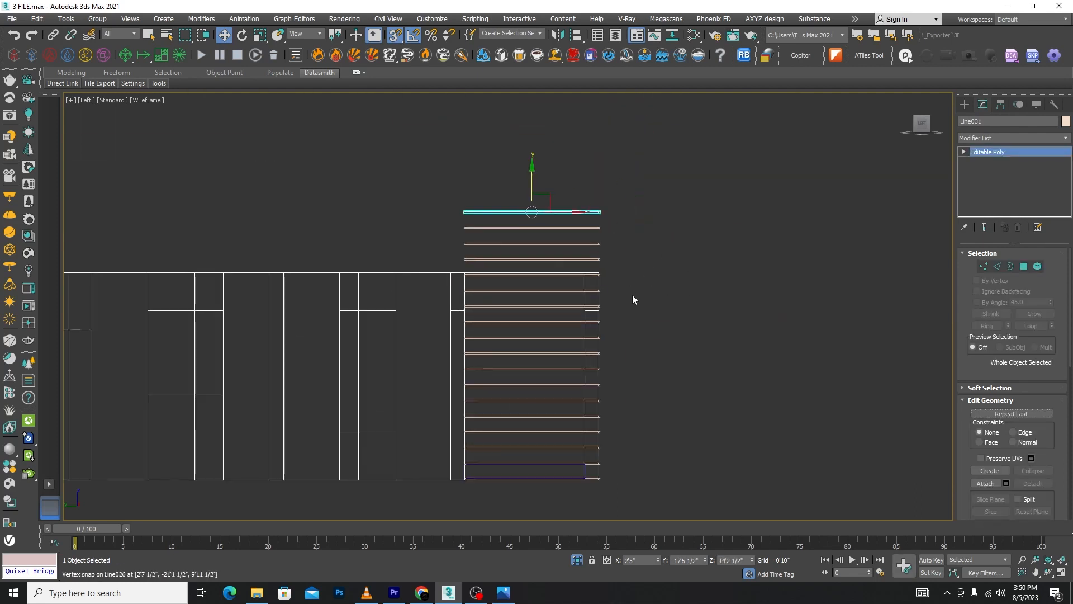
scroll(605, 274, up, 6)
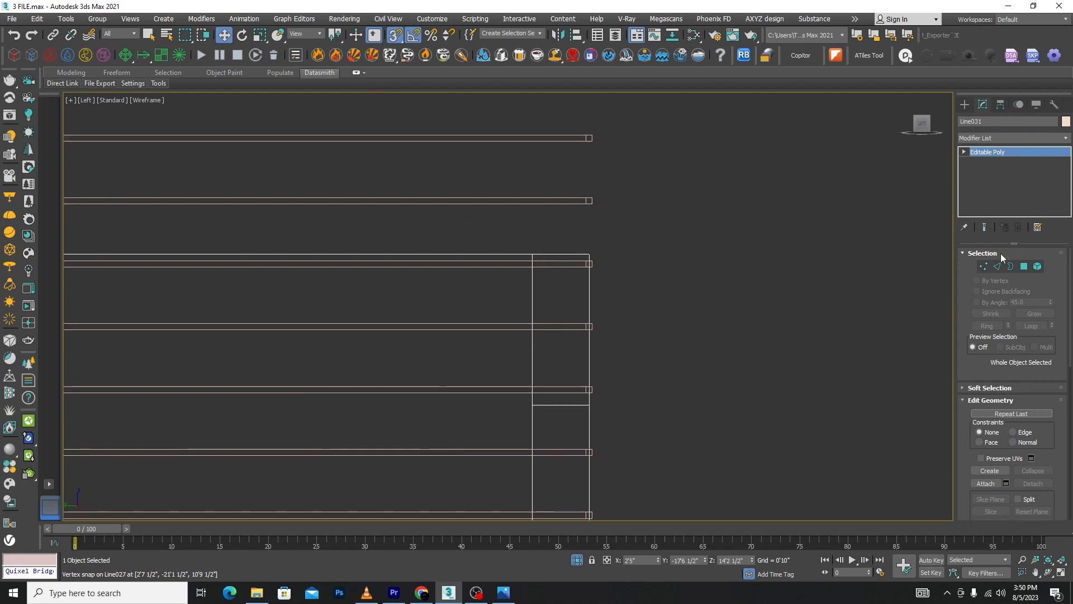
key(F3)
mouse_move(654, 240)
alt+middle_down()
mouse_move(764, 285)
mouse_move(743, 287)
mouse_move(855, 175)
alt+middle_up()
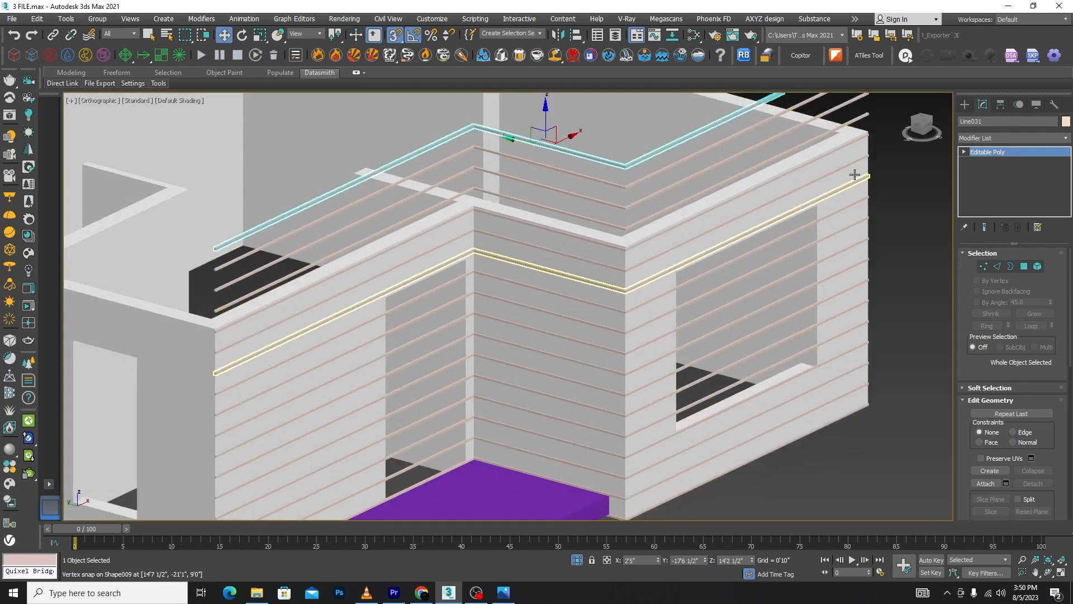
click(911, 186)
click(857, 153)
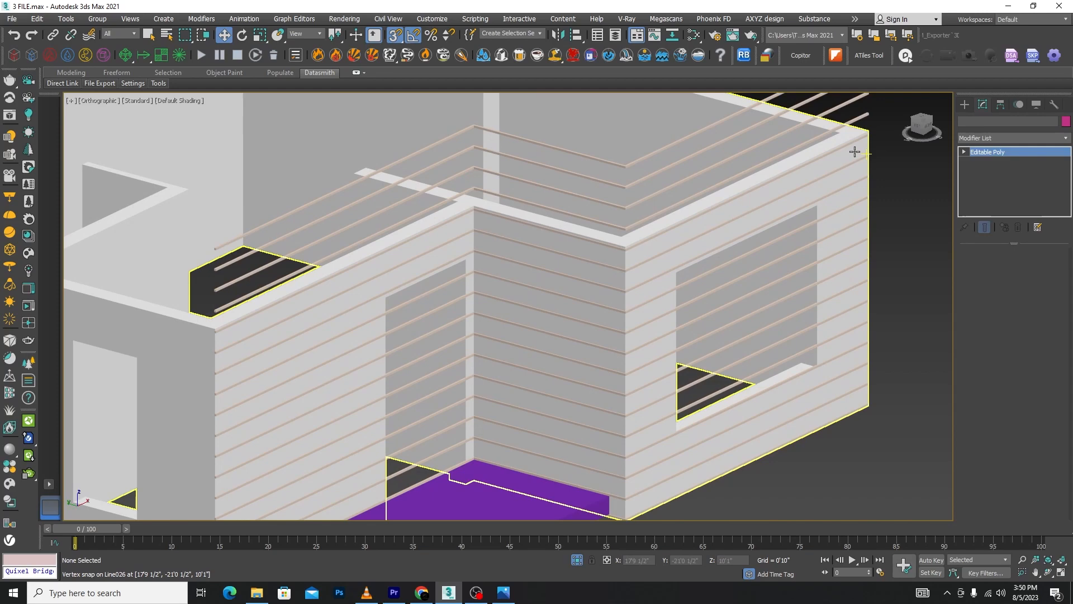
click(965, 104)
click(1039, 135)
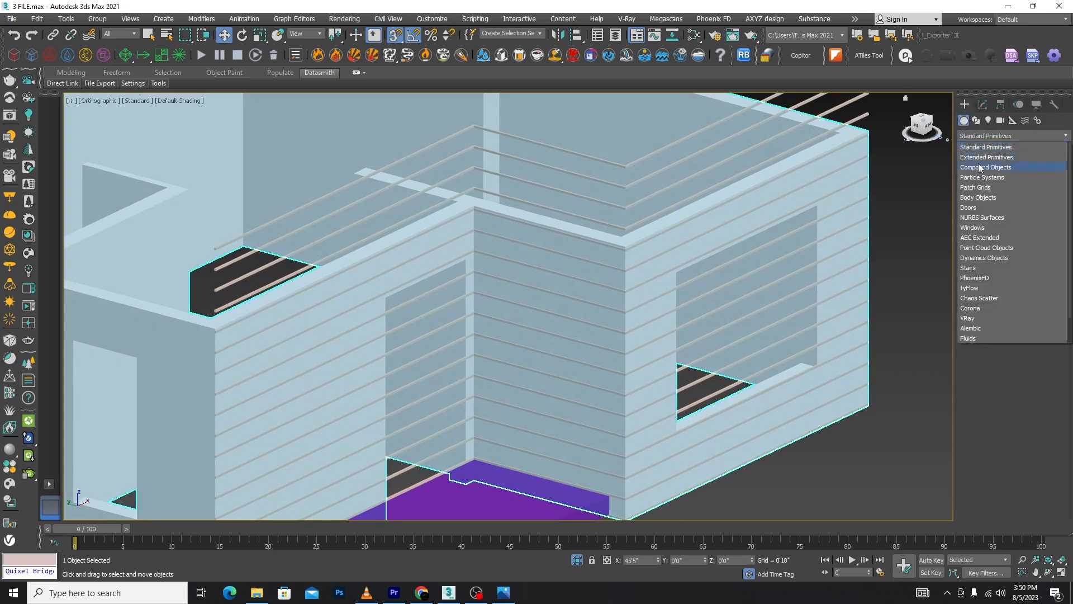
click(977, 165)
click(1034, 218)
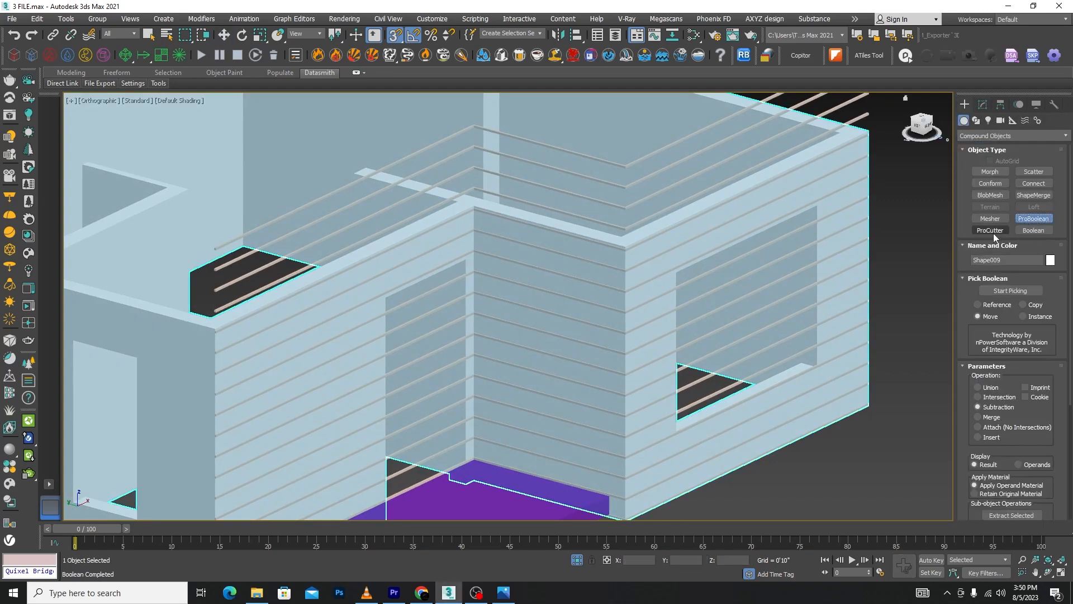
click(1001, 291)
Subtract the upper cladding strips from the walls one by one, working downward from the strip just below the wall top
scroll(847, 131, up, 5)
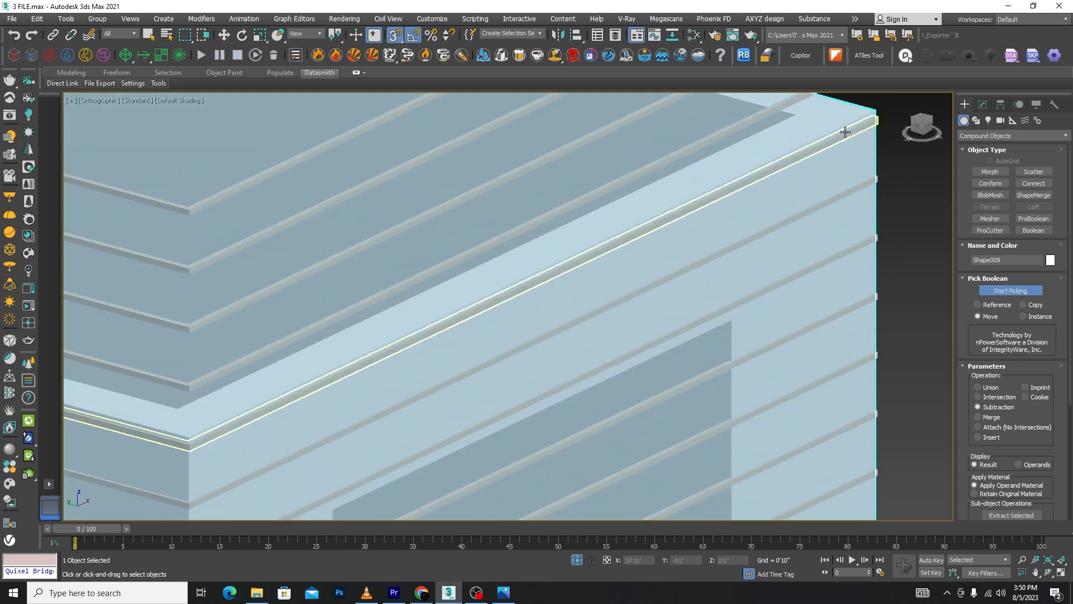
click(845, 132)
click(856, 187)
click(858, 244)
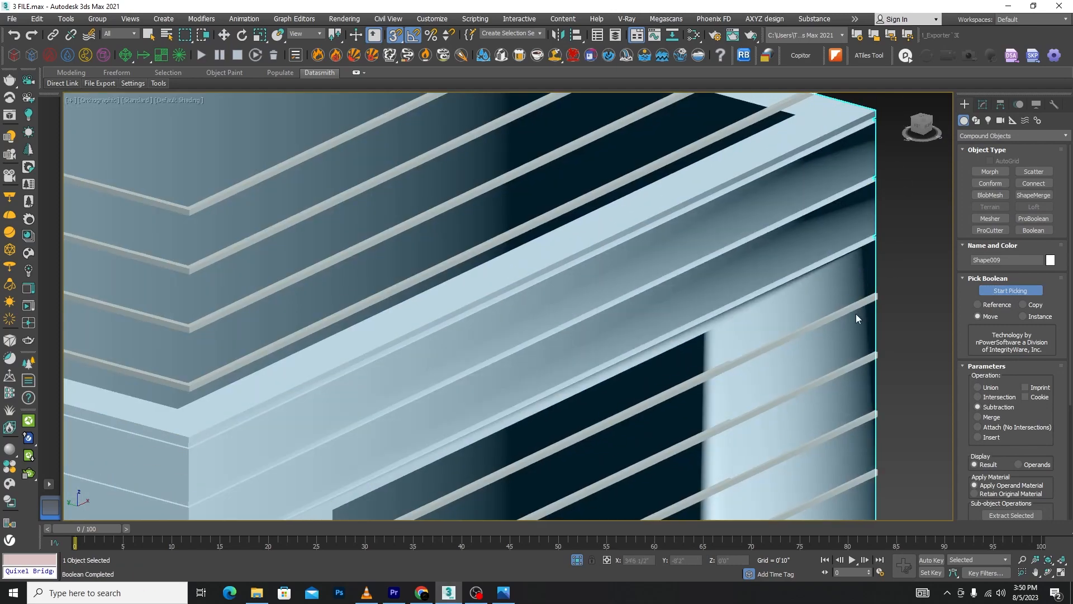
scroll(852, 307, down, 5)
scroll(813, 292, up, 4)
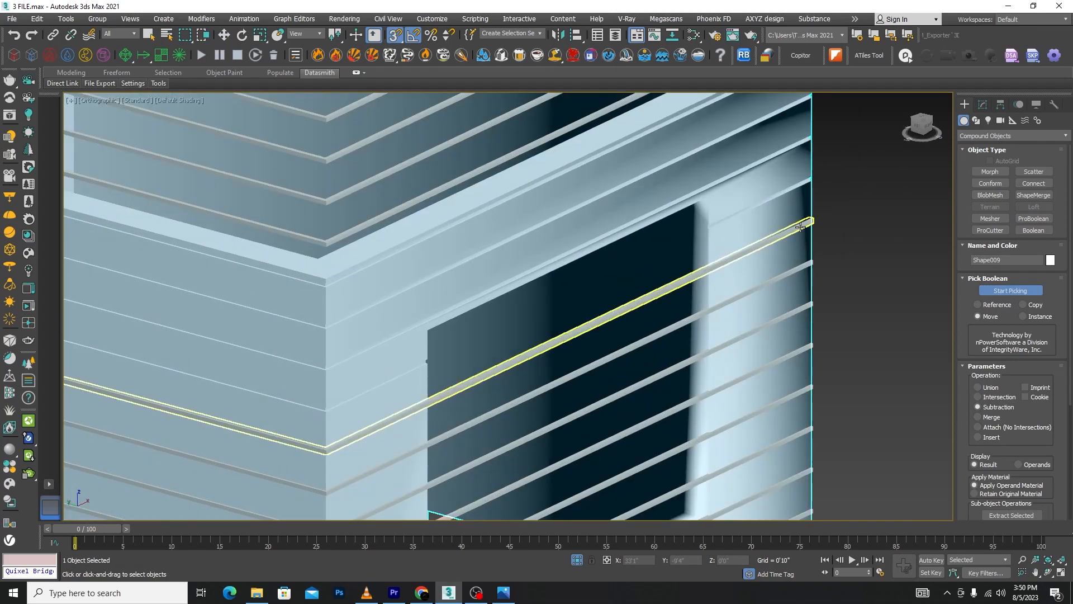
click(801, 227)
click(803, 268)
click(801, 309)
Subtract the remaining lower strips down to the one just above the base strip, and end the picking
scroll(819, 268, down, 5)
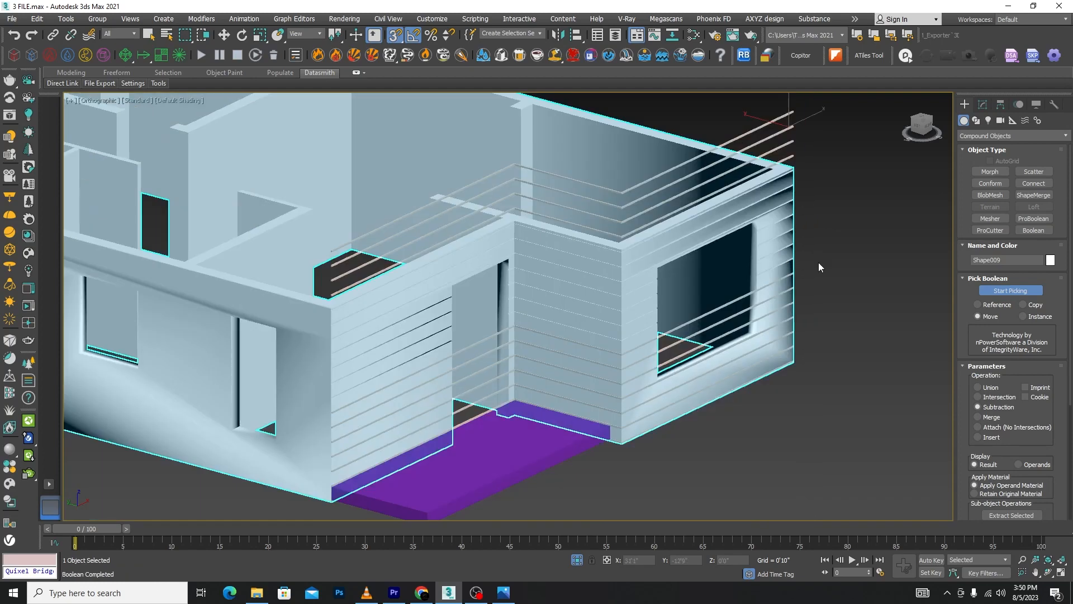
scroll(818, 266, up, 5)
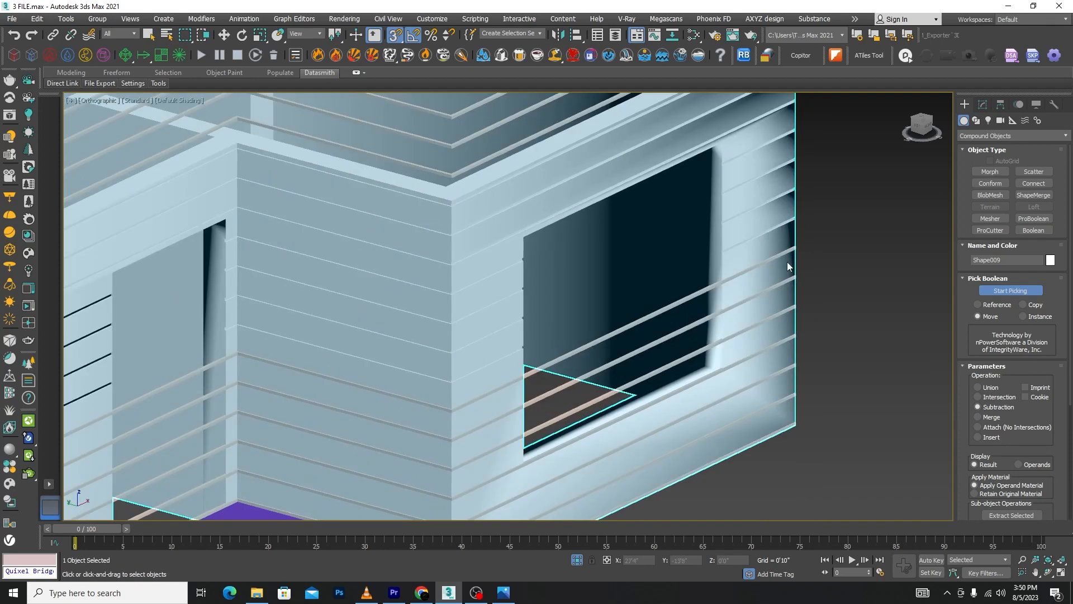
click(793, 325)
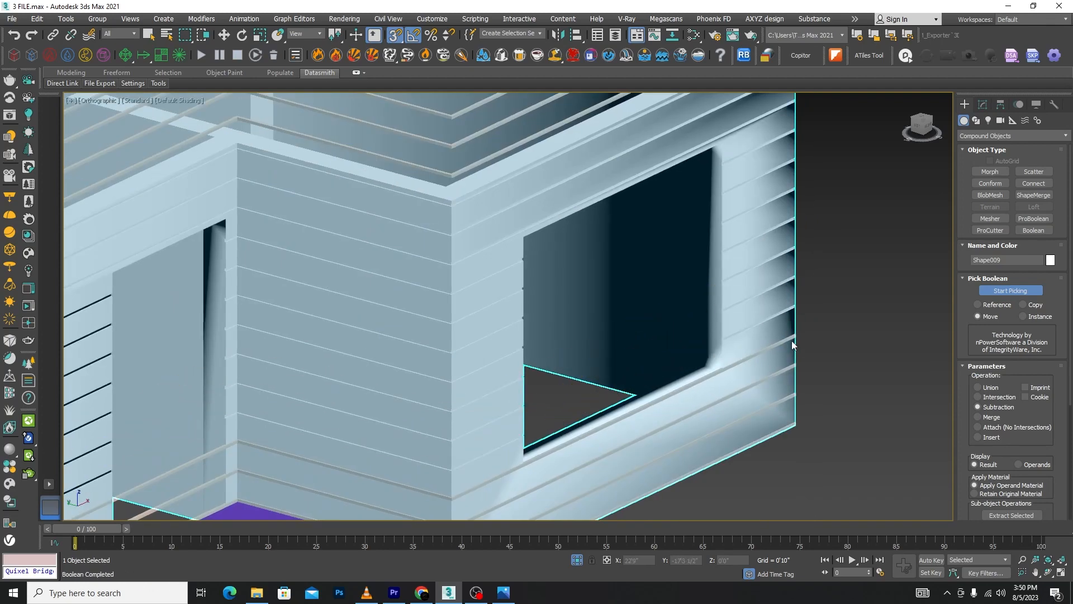
click(787, 370)
right_click(821, 291)
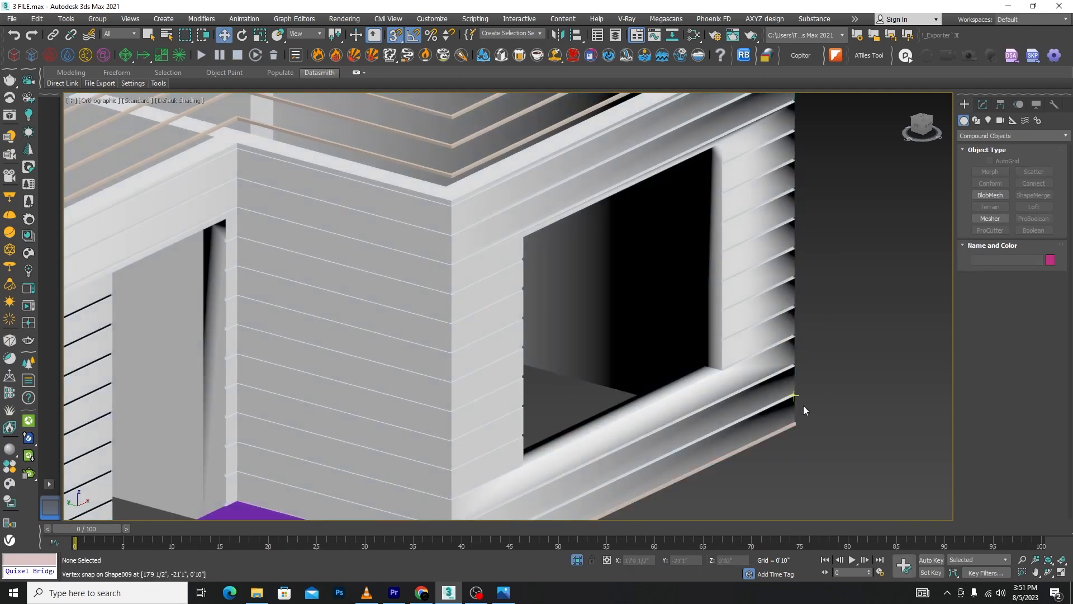
Apply a Smooth modifier to the grooved walls to clear the shading distortion
scroll(661, 279, down, 3)
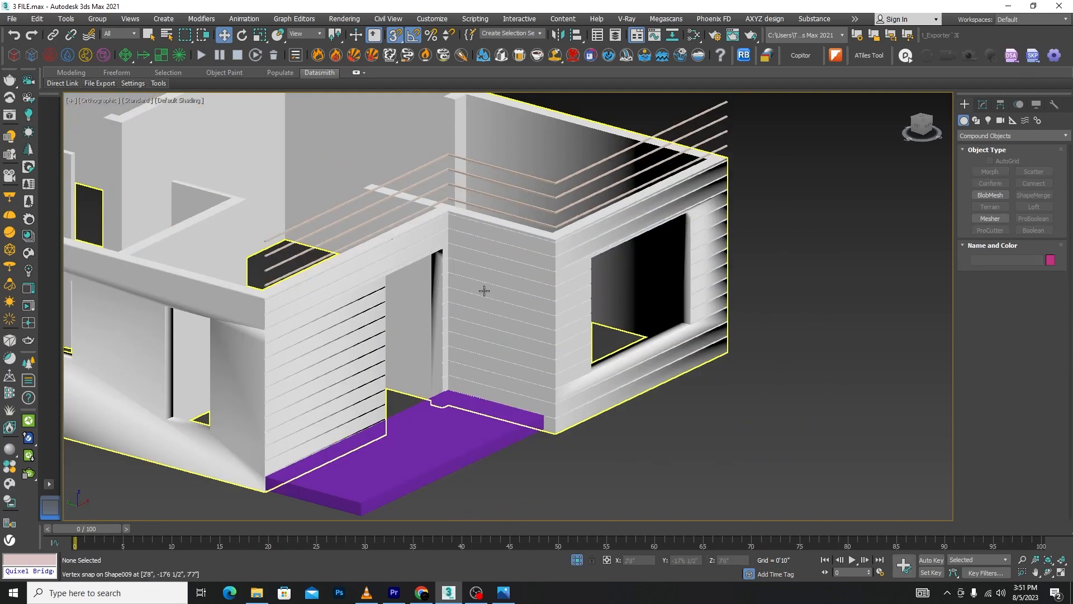
click(724, 209)
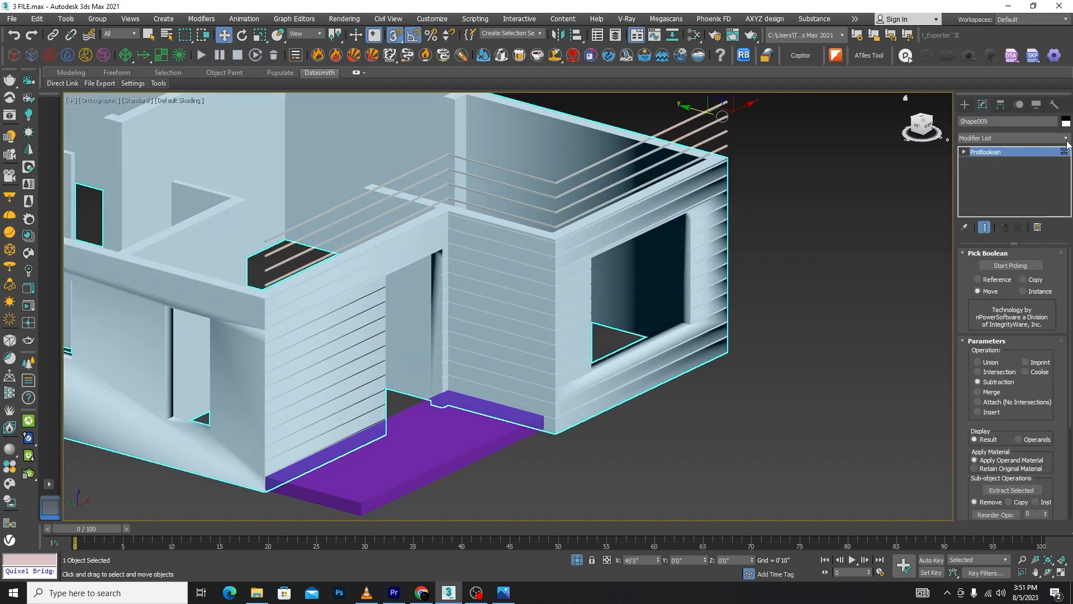
click(1066, 139)
text(sm)
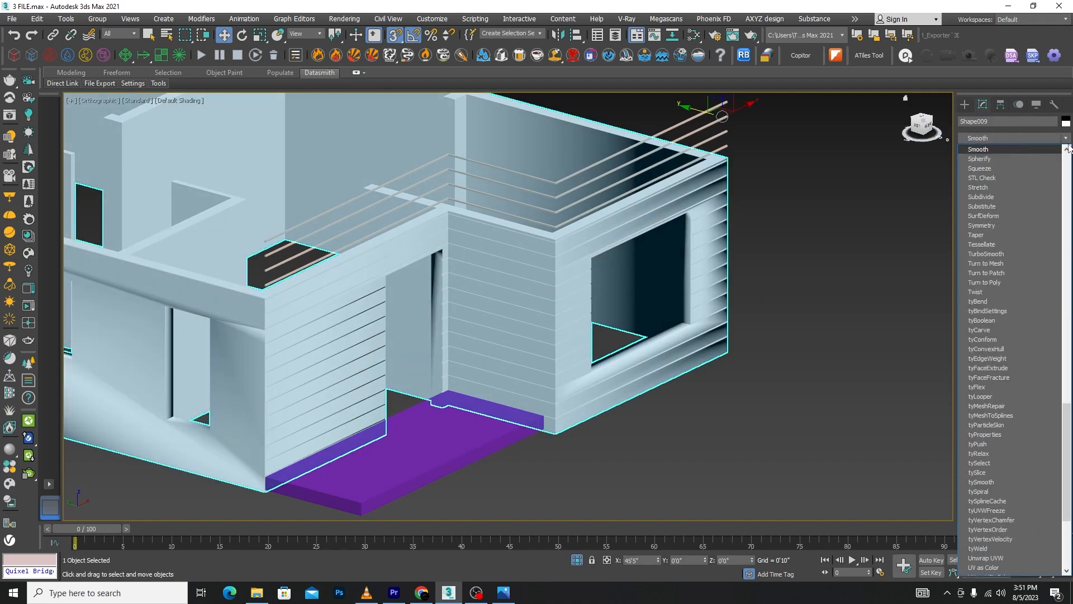
click(990, 149)
click(784, 326)
scroll(516, 248, up, 5)
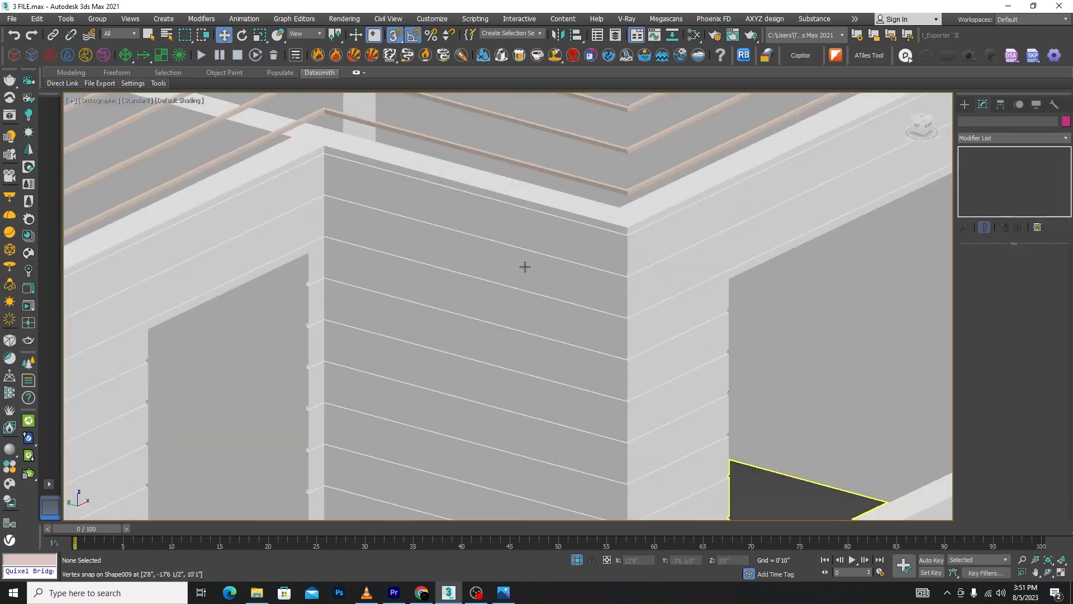
scroll(525, 267, down, 8)
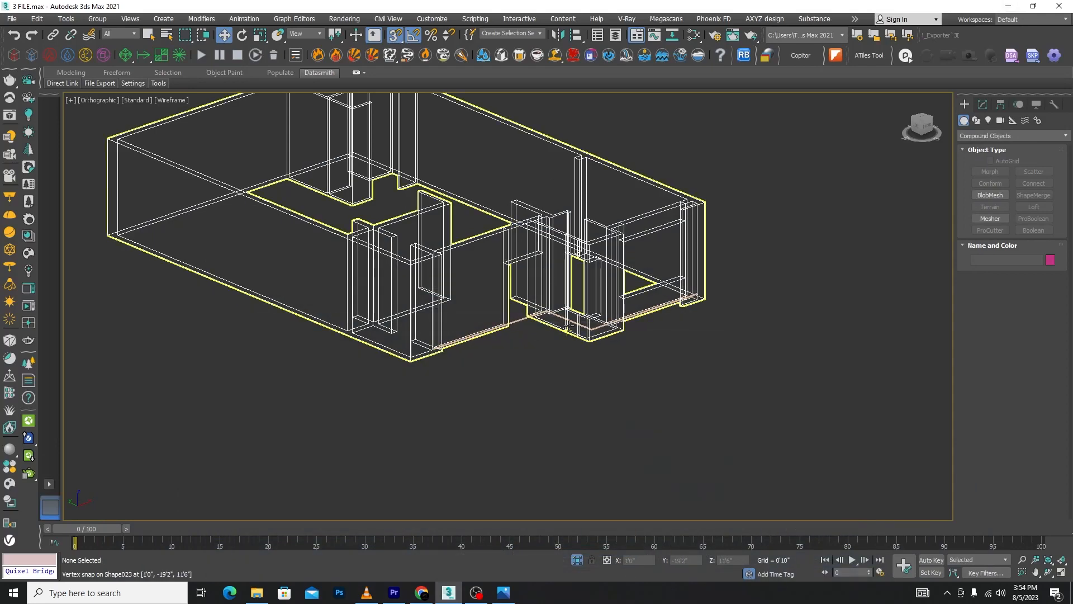
In the Top view, try moving the corner vertices of the upper-floor strip along X to the projecting wall's outer face
key(F3)
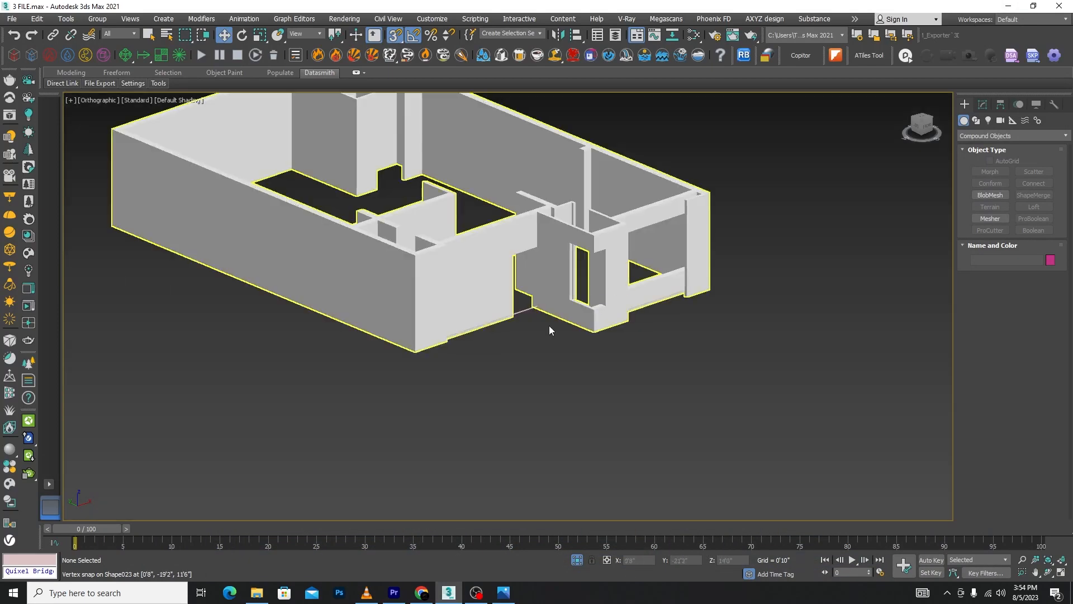
scroll(550, 329, up, 5)
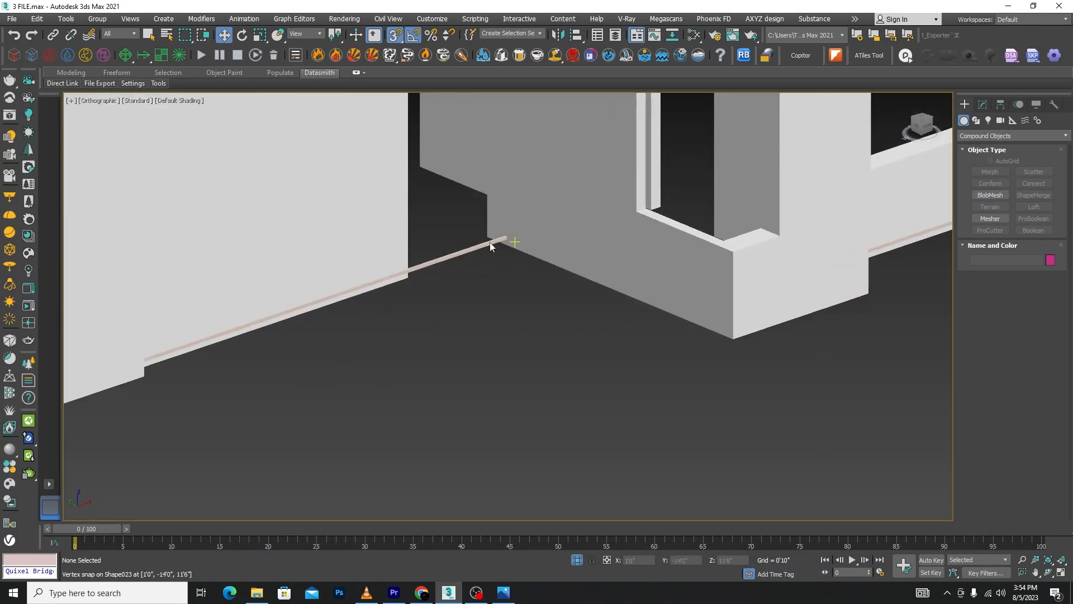
click(496, 240)
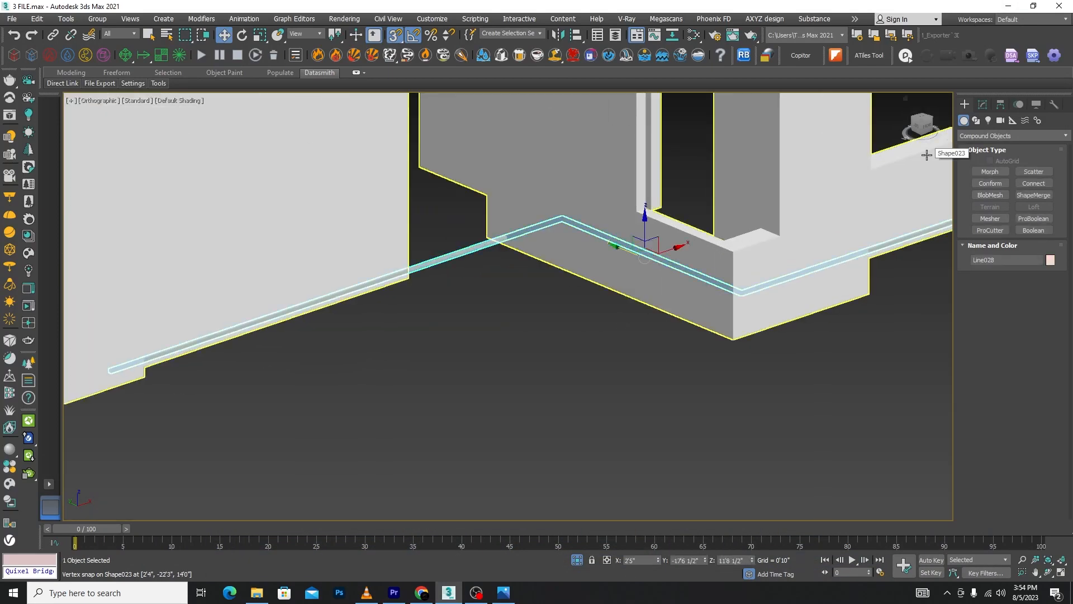
key(t)
scroll(670, 214, down, 7)
scroll(643, 313, up, 7)
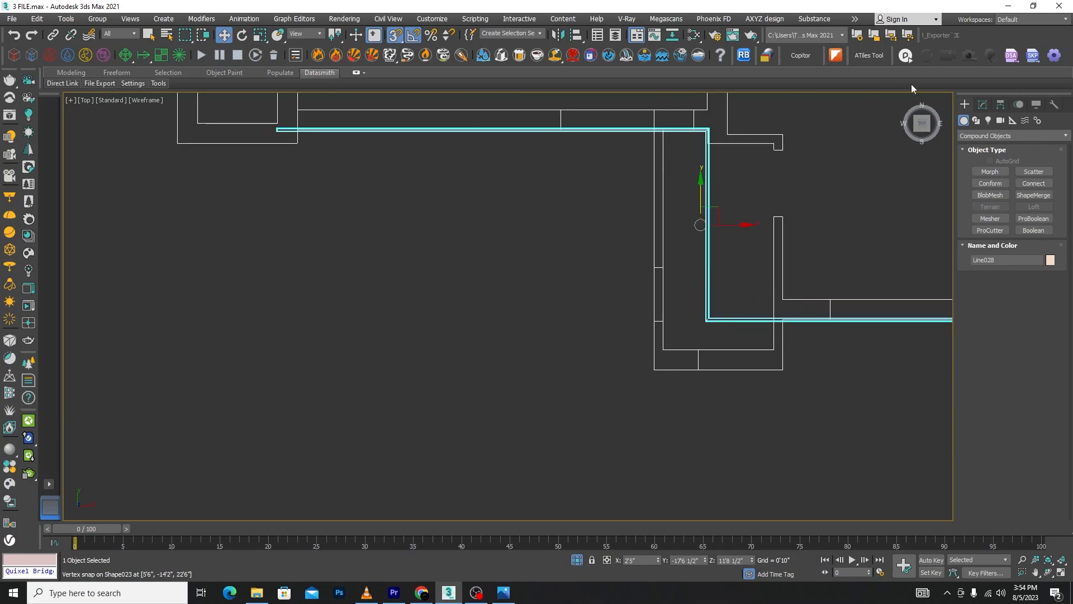
click(983, 105)
click(984, 267)
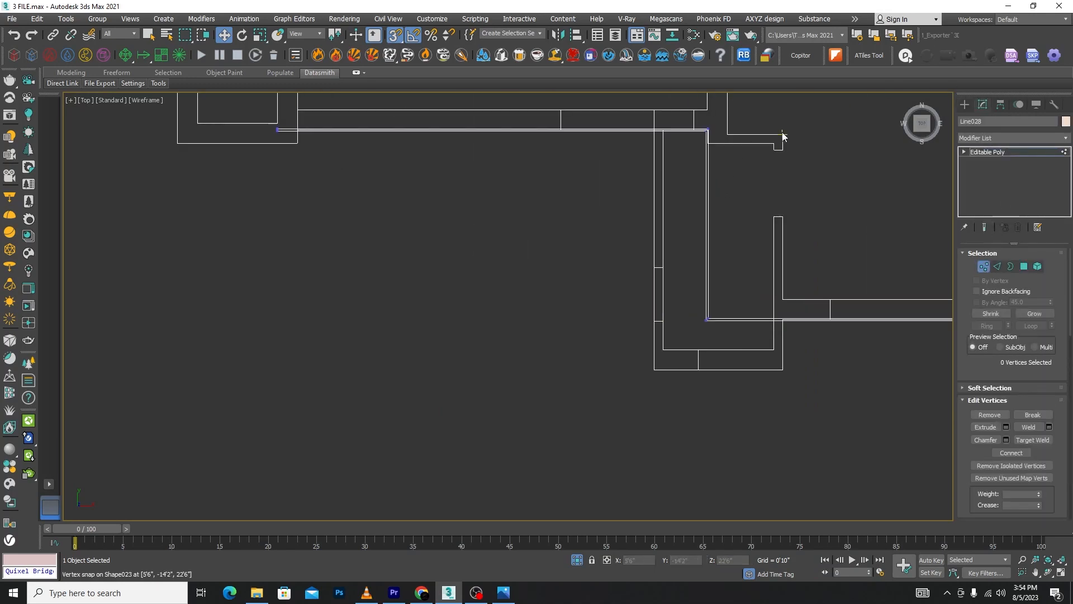
drag(680, 374, 678, 376)
scroll(720, 212, up, 3)
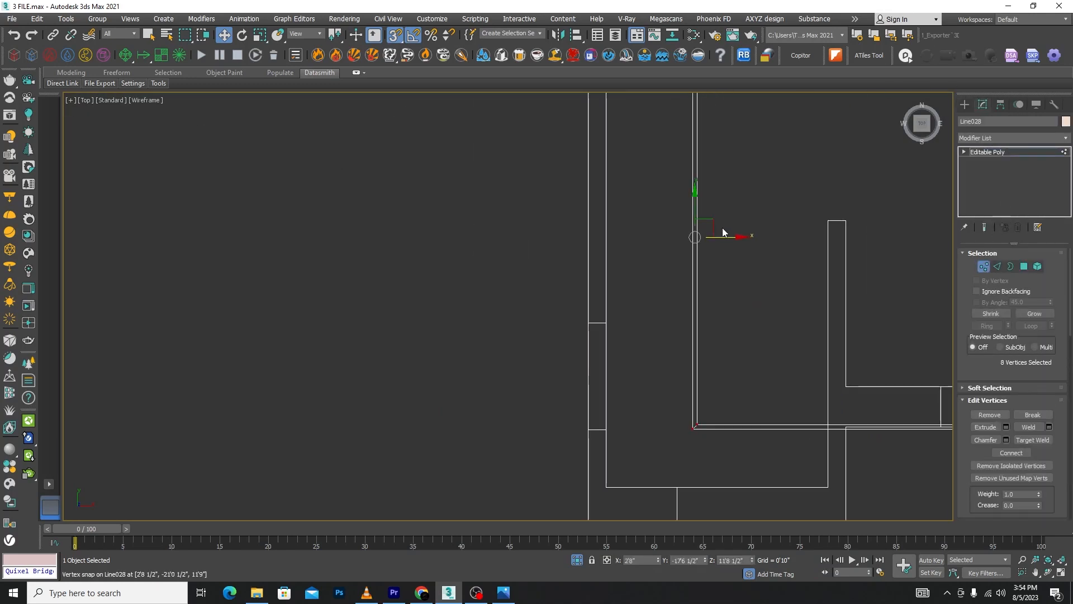
drag(723, 238, 584, 290)
With snapping off, fine-tune the strip's selected vertices along X to about 0'8" at the projecting wall
key(s)
scroll(600, 237, up, 4)
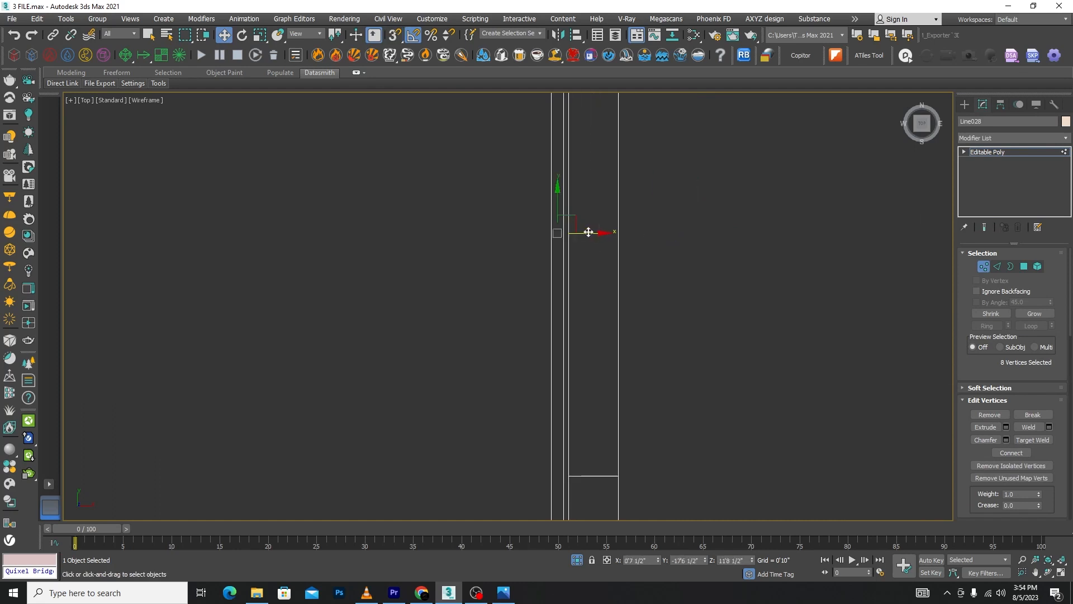
drag(591, 234, 600, 237)
key(F3)
scroll(600, 237, down, 6)
mouse_move(636, 237)
alt+middle_down()
mouse_move(696, 234)
mouse_move(665, 229)
alt+middle_up()
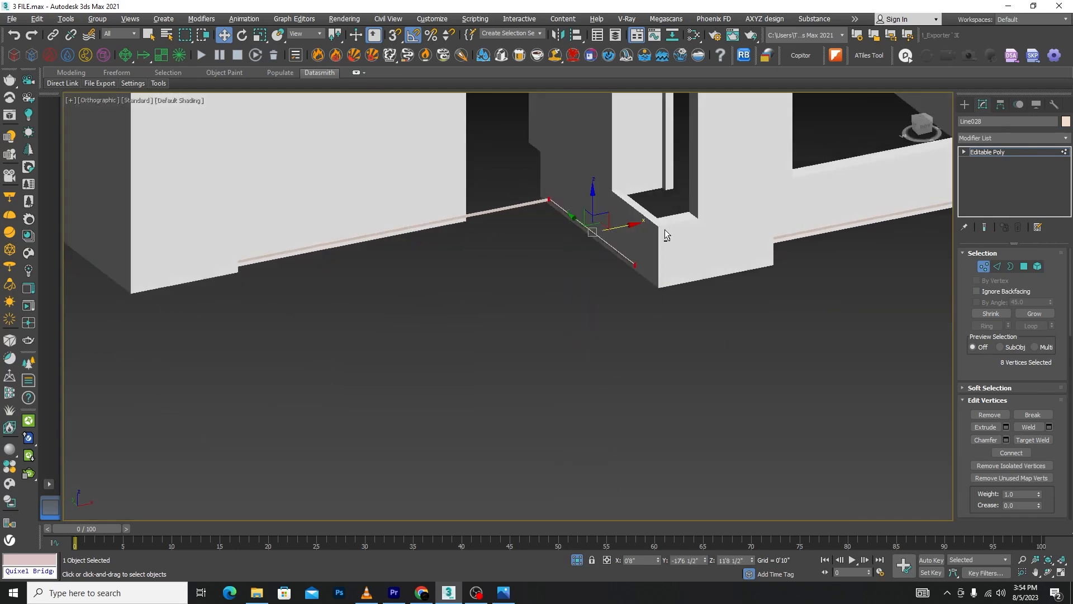
Check the adjusted strip against the upper-floor facade, leave vertex editing and delete the strip
scroll(545, 282, down, 4)
mouse_move(700, 289)
alt+middle_down()
mouse_move(653, 291)
mouse_move(693, 285)
alt+middle_up()
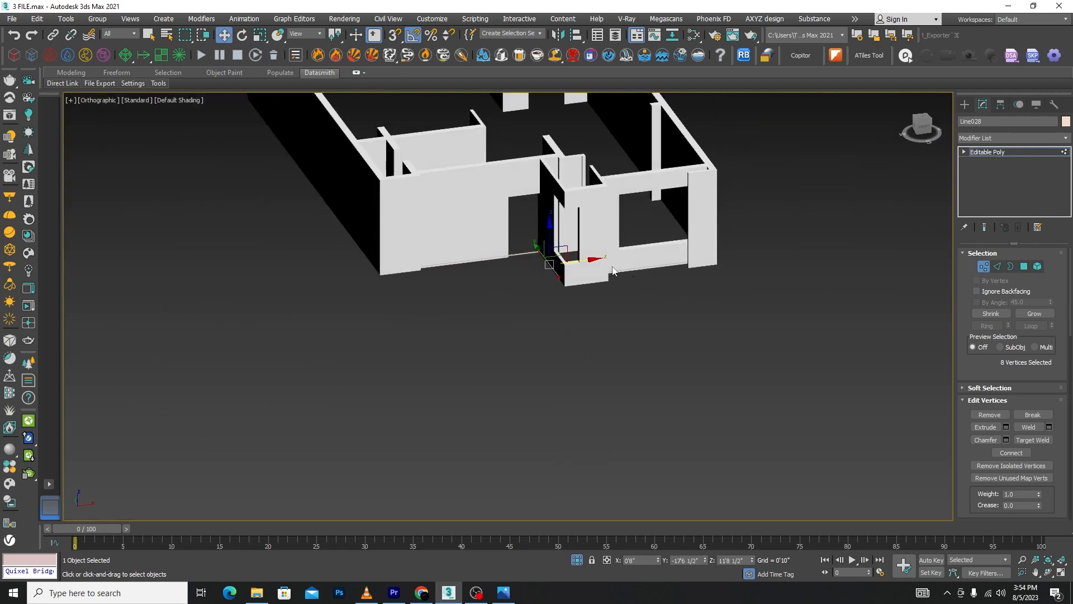
scroll(607, 271, up, 4)
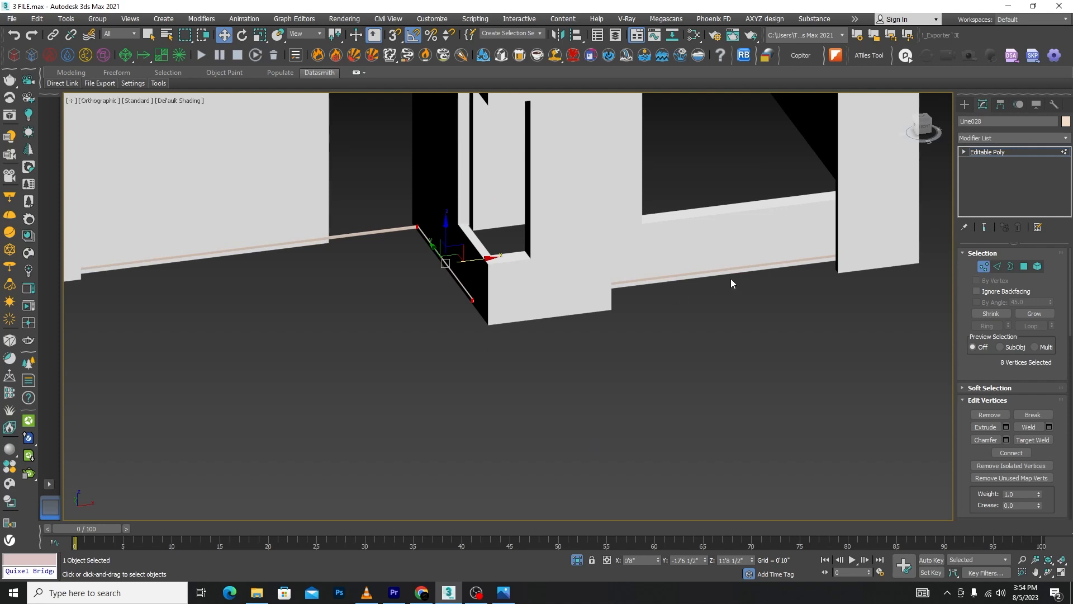
scroll(559, 299, down, 5)
scroll(591, 250, up, 5)
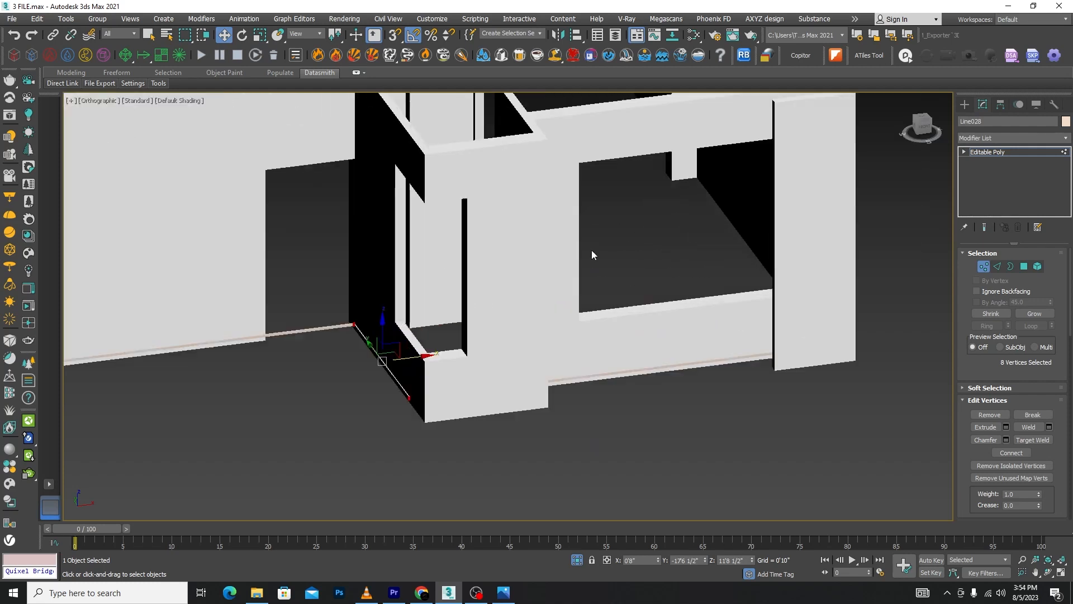
scroll(592, 250, down, 4)
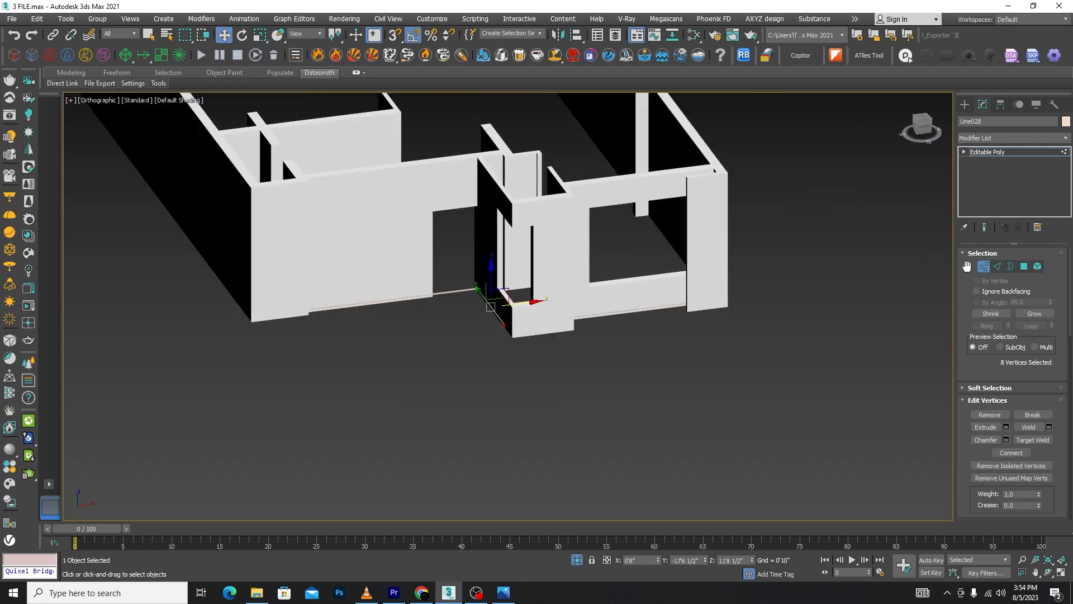
click(982, 266)
click(823, 276)
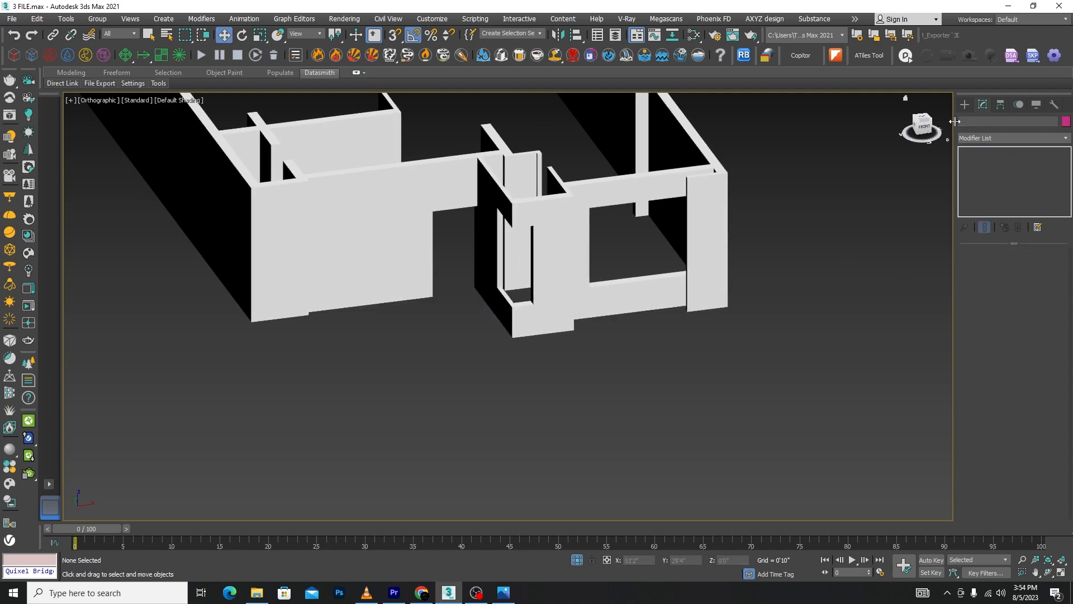
Start a line with vertex snapping at the left wall's lower front corner, via the recess corner to the projecting wall's outer corner
click(966, 105)
click(979, 122)
click(990, 180)
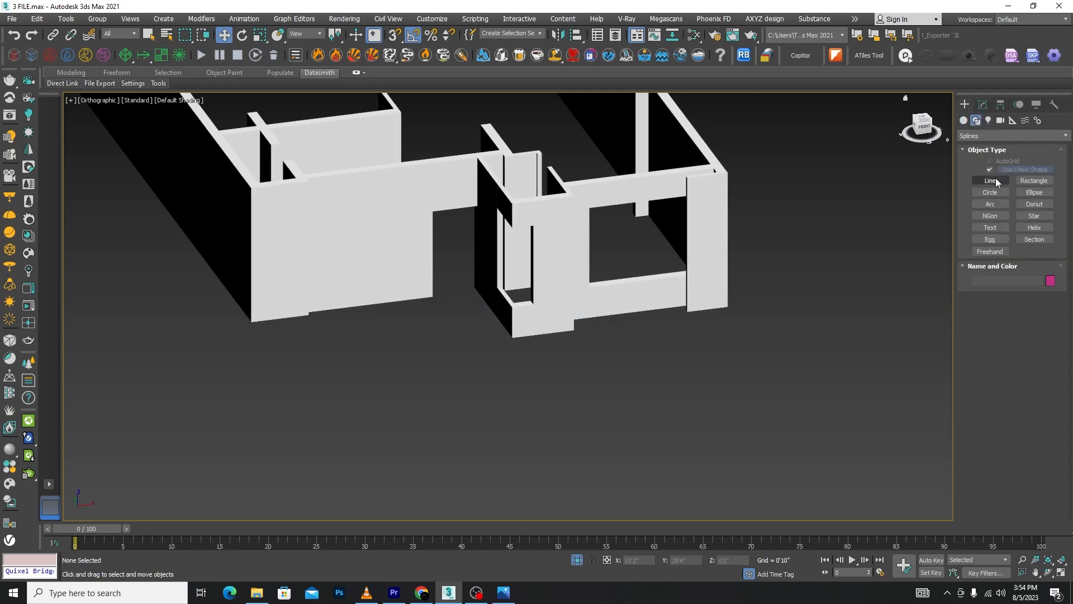
scroll(251, 335, up, 4)
key(F3)
scroll(369, 342, up, 4)
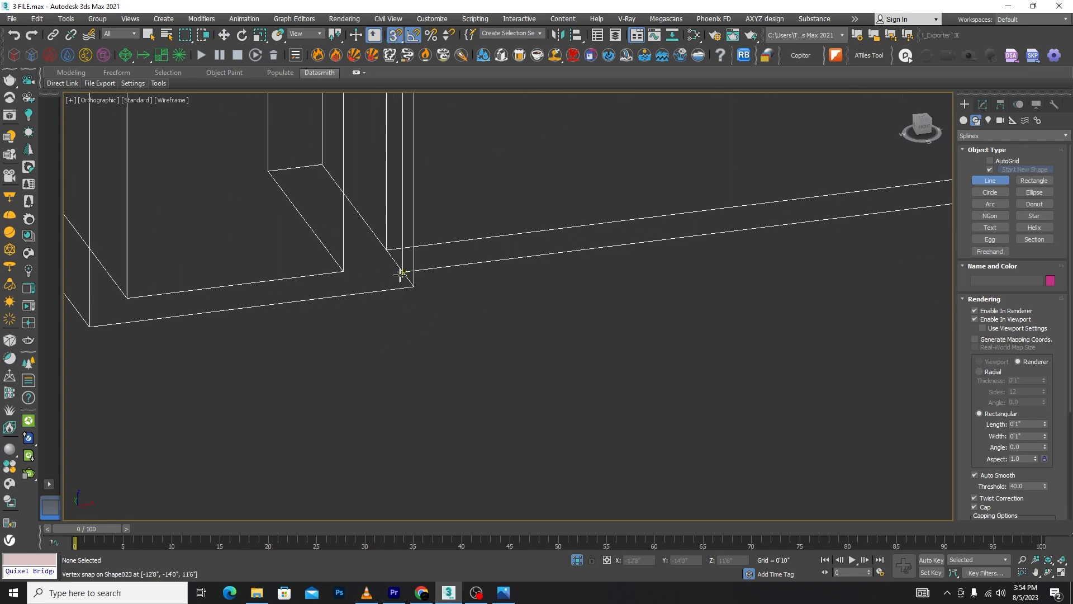
click(403, 272)
scroll(124, 433, down, 5)
scroll(562, 340, up, 4)
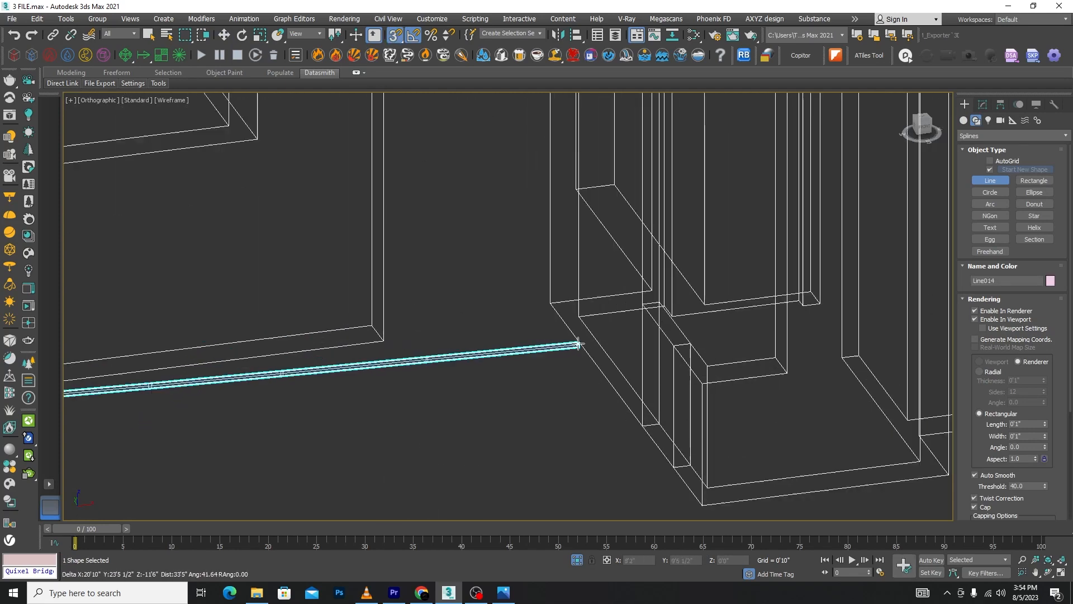
click(551, 303)
click(704, 506)
scroll(489, 456, down, 4)
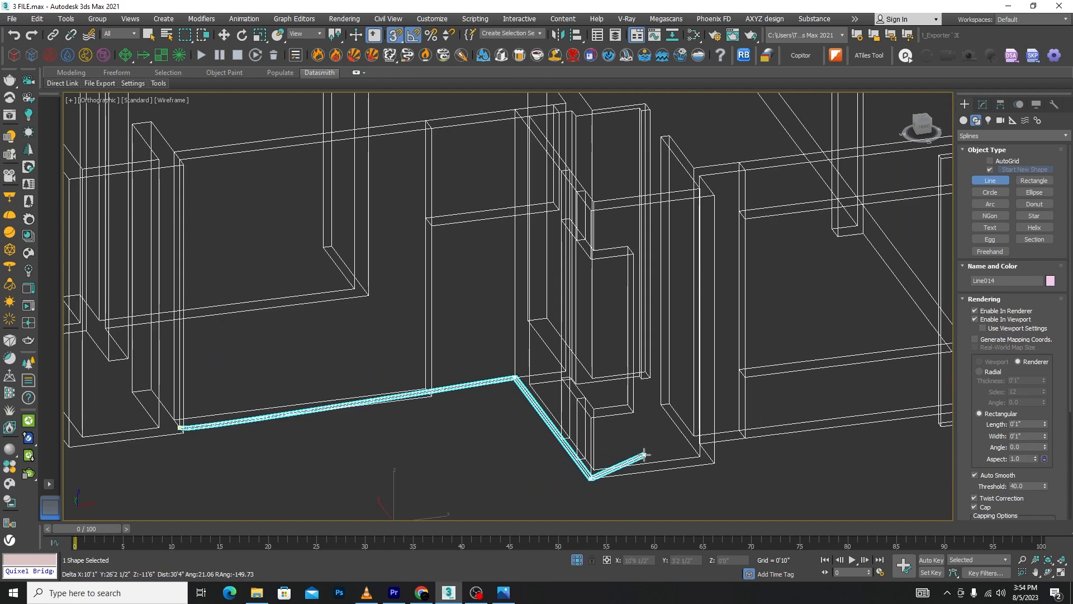
Continue the line around the projecting wall and along the window wall's base to the end pier, finish it and check the facade reference image
key(F3)
scroll(643, 457, up, 4)
key(F3)
click(782, 466)
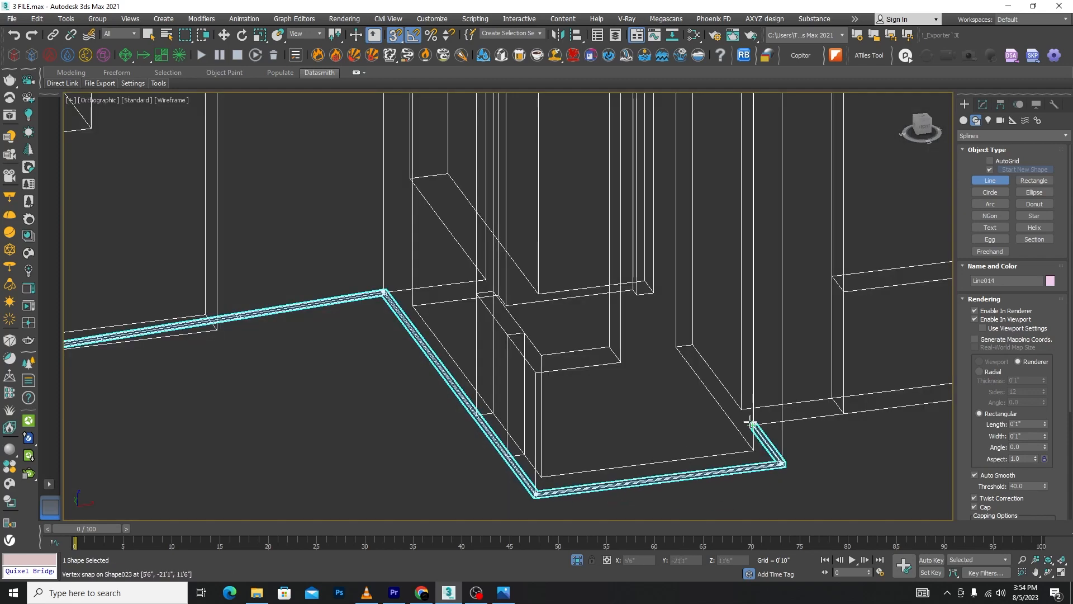
scroll(628, 391, down, 4)
scroll(687, 419, up, 4)
click(696, 431)
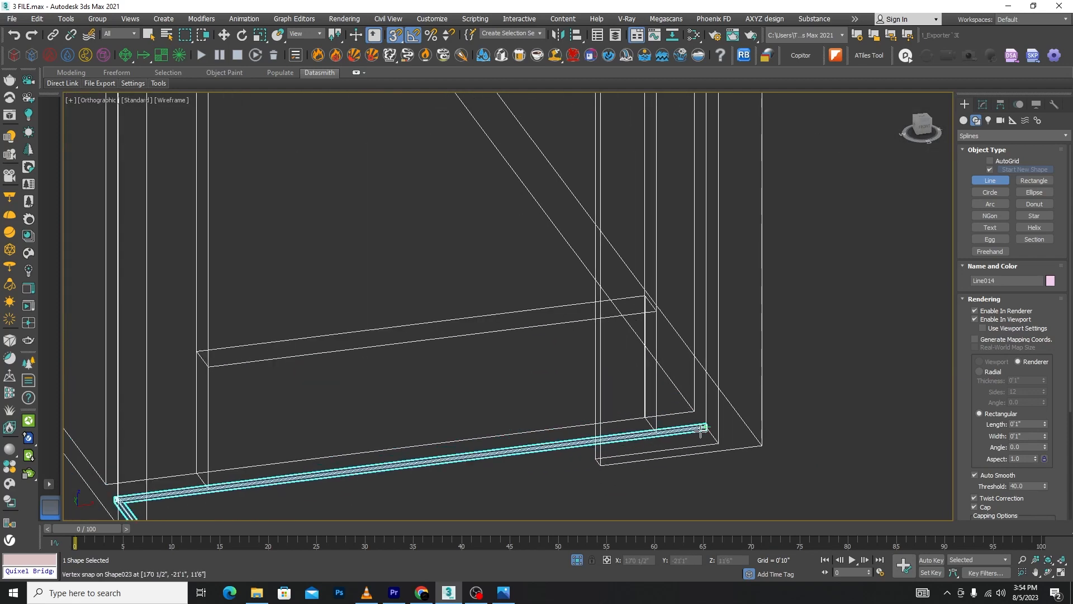
right_click(599, 499)
click(504, 594)
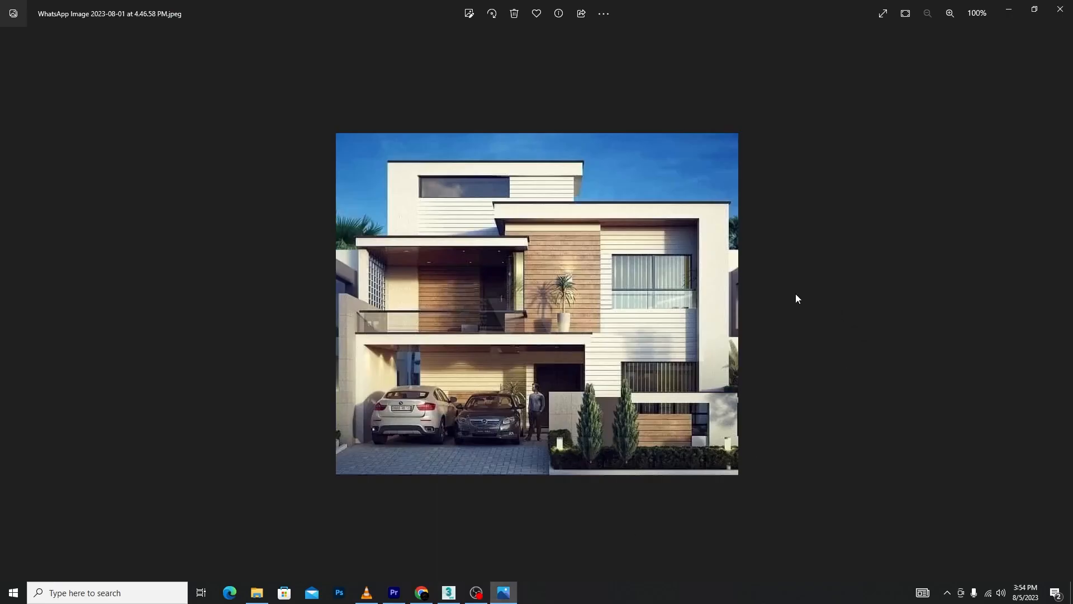
click(1012, 10)
scroll(570, 341, down, 4)
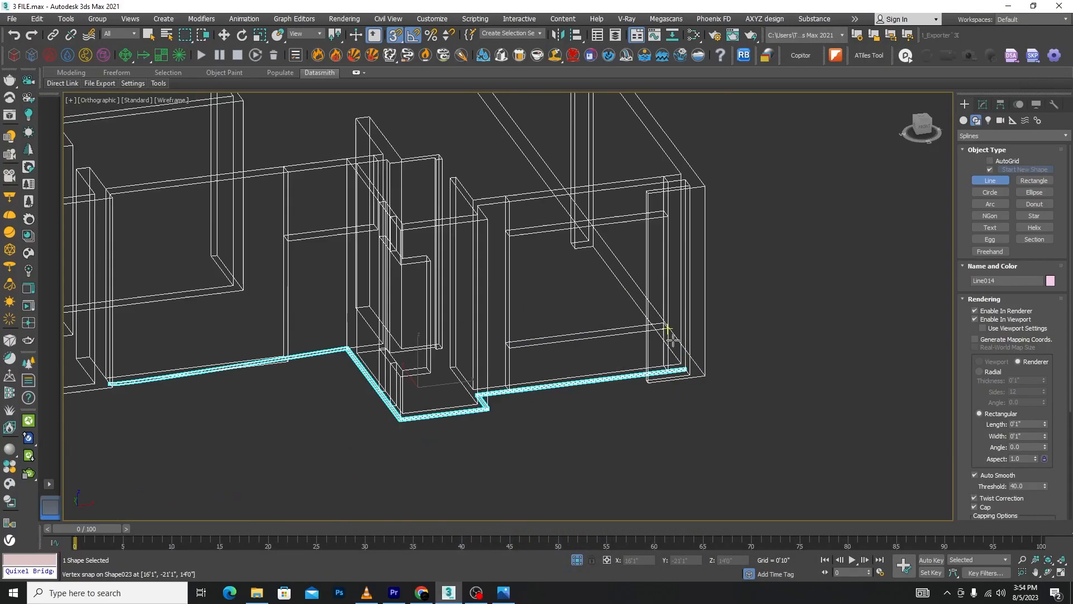
key(F3)
right_click(756, 335)
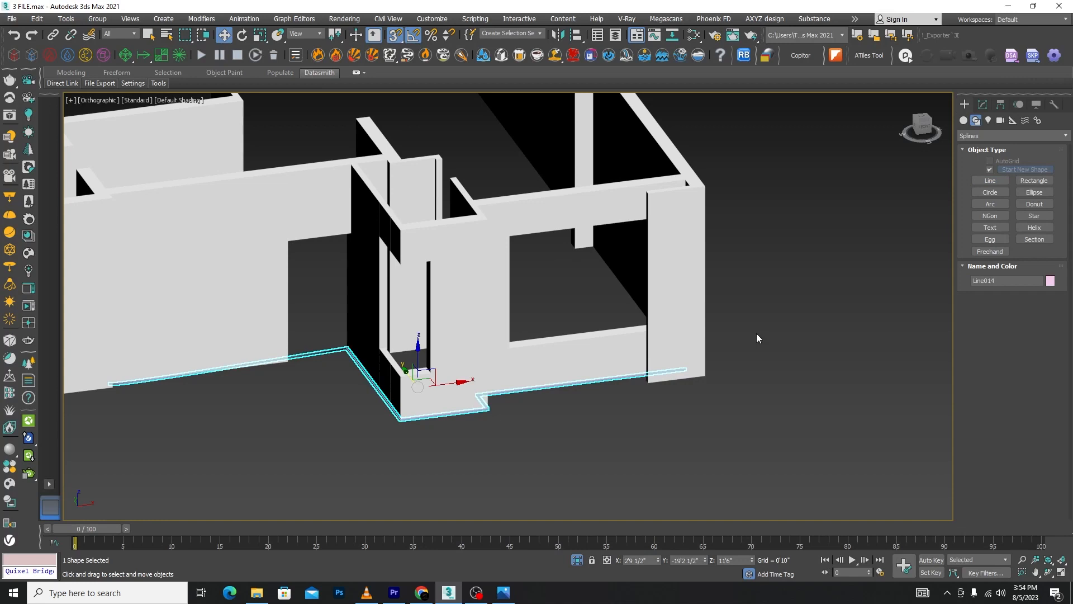
In the Left view, flatten all of the line's vertices to the height of the upper-floor wall base
key(l)
key(F3)
scroll(622, 317, down, 5)
scroll(622, 317, up, 3)
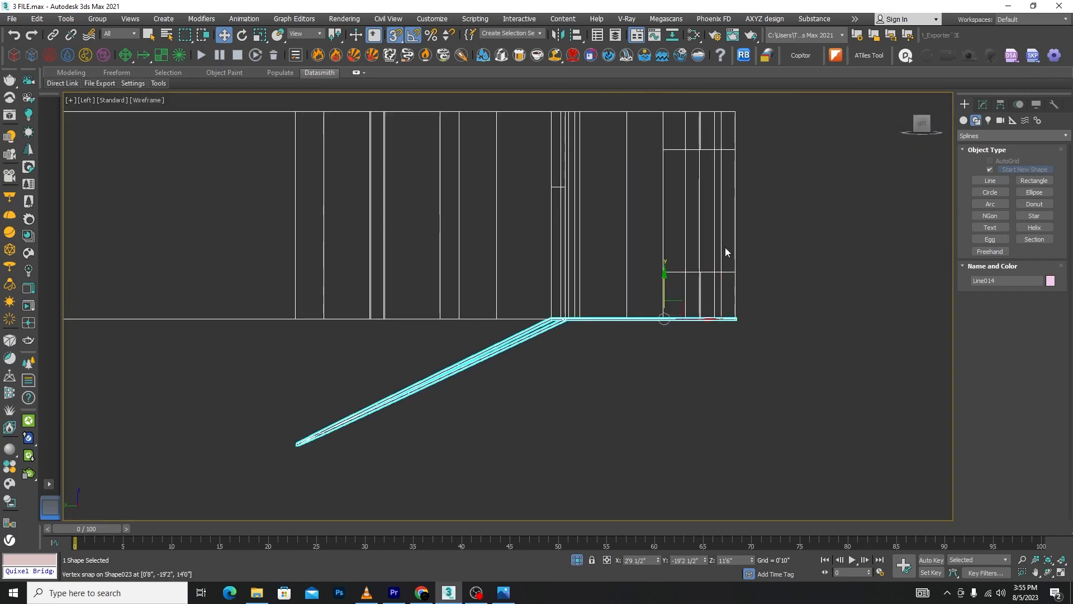
click(984, 105)
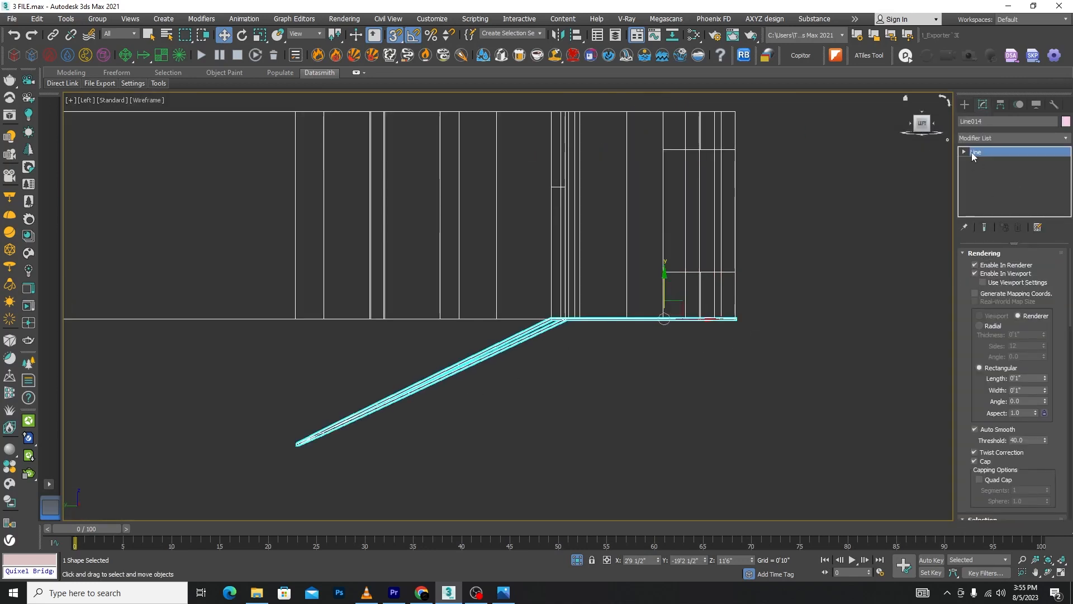
click(985, 161)
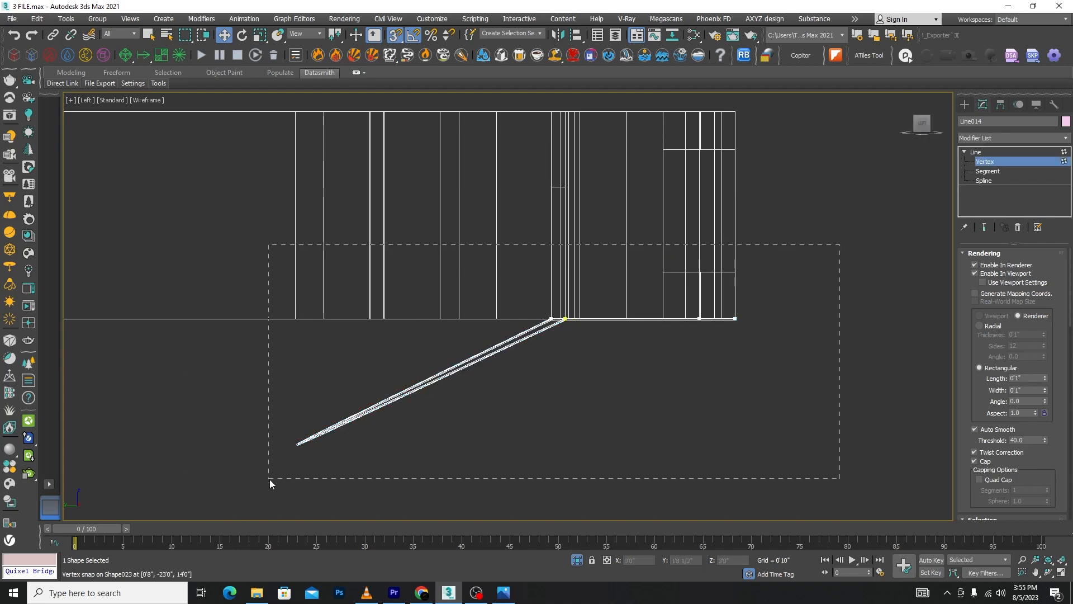
right_click(571, 354)
click(559, 287)
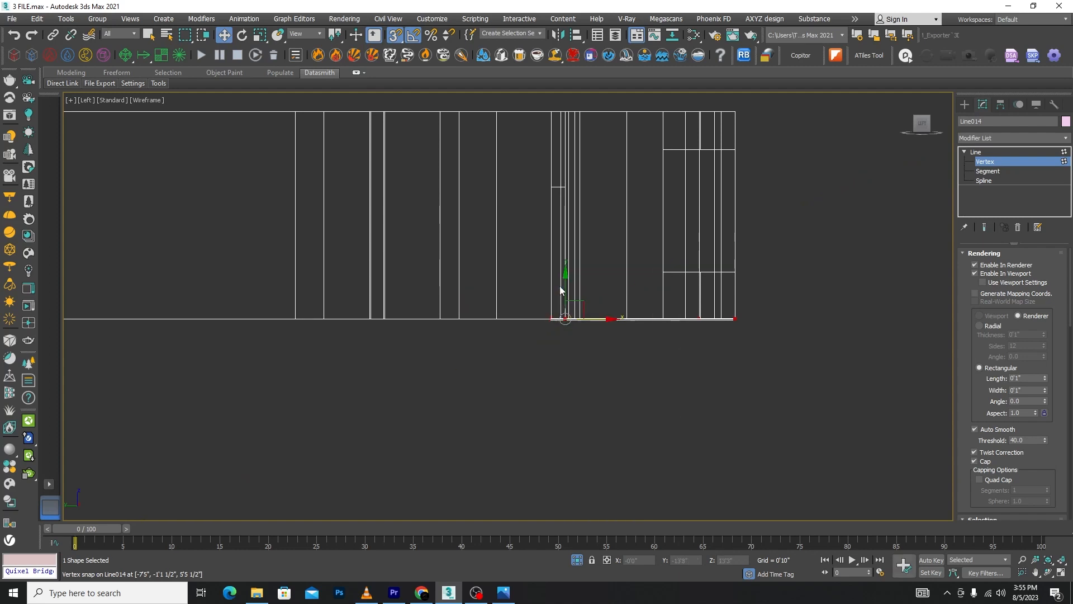
click(985, 161)
scroll(694, 260, up, 5)
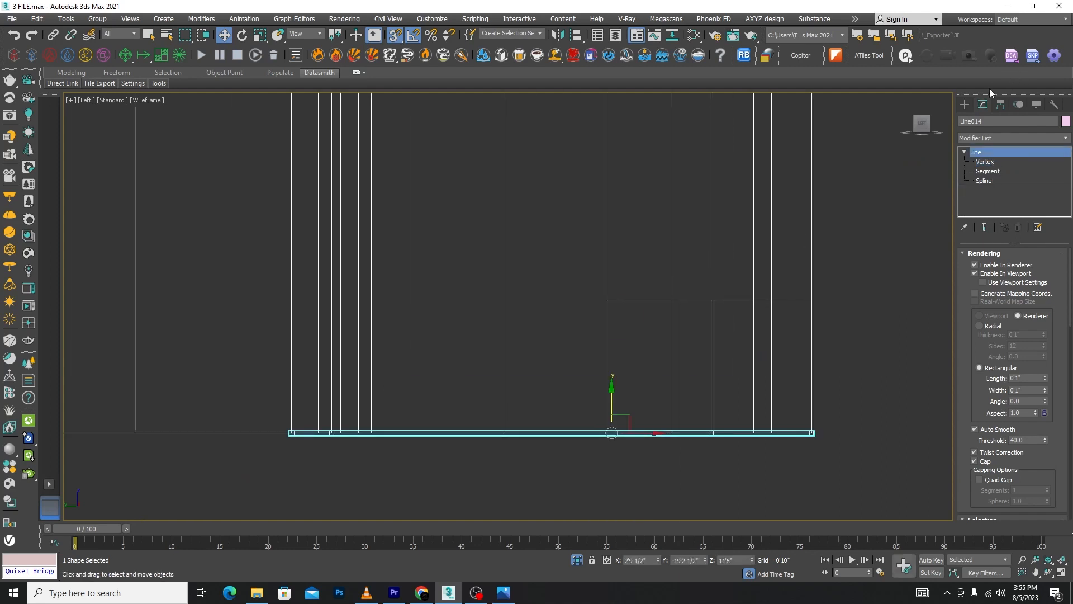
In the Left view, draw a spacer box about 9'9" wide and 2'6" long from the sill height down to the strip
click(964, 104)
click(1023, 137)
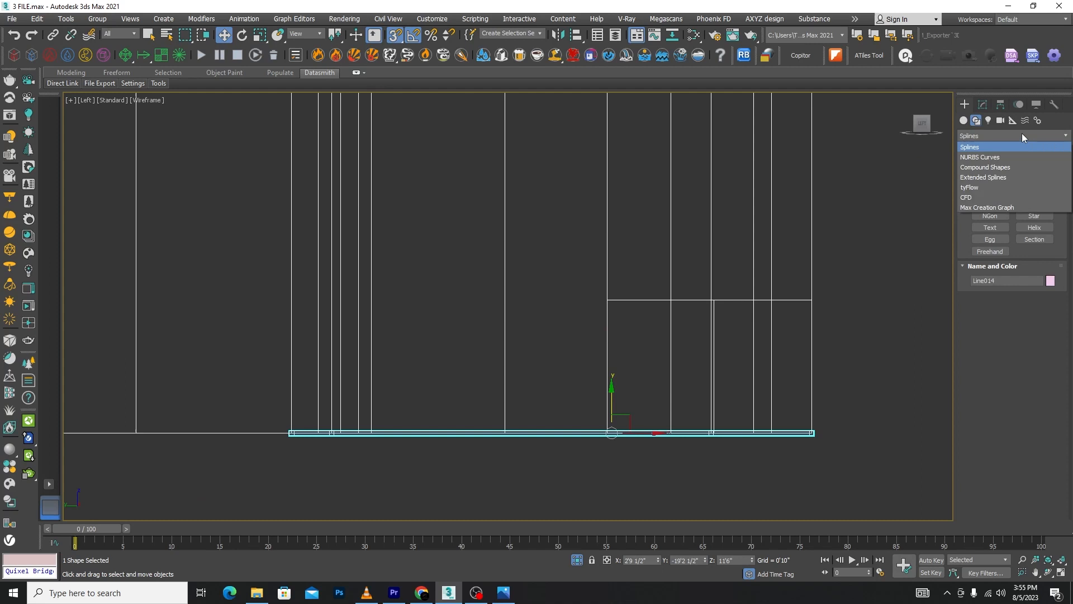
click(964, 120)
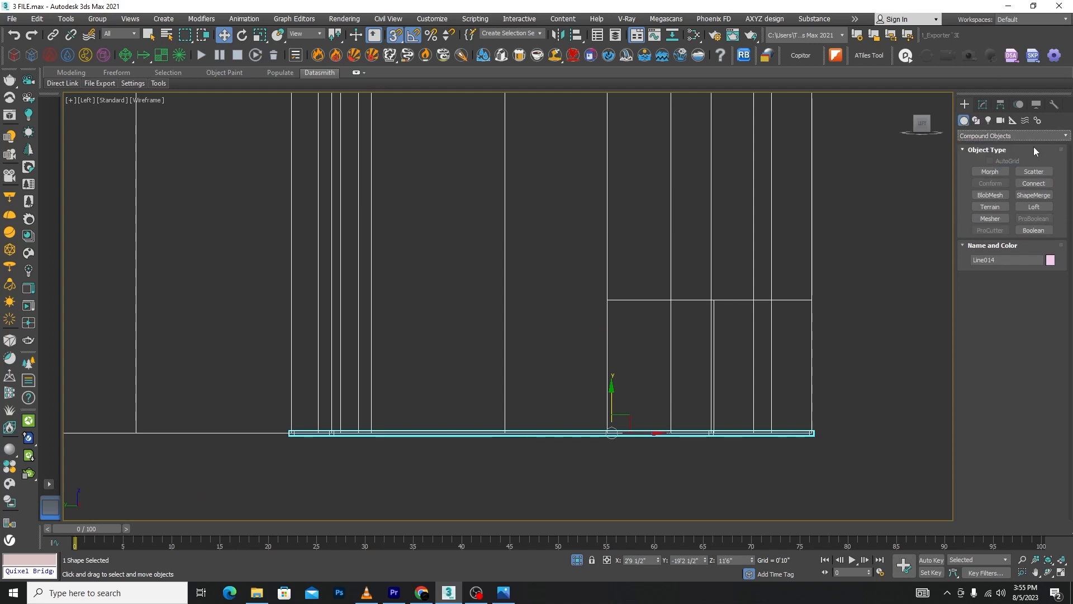
click(1038, 137)
click(983, 146)
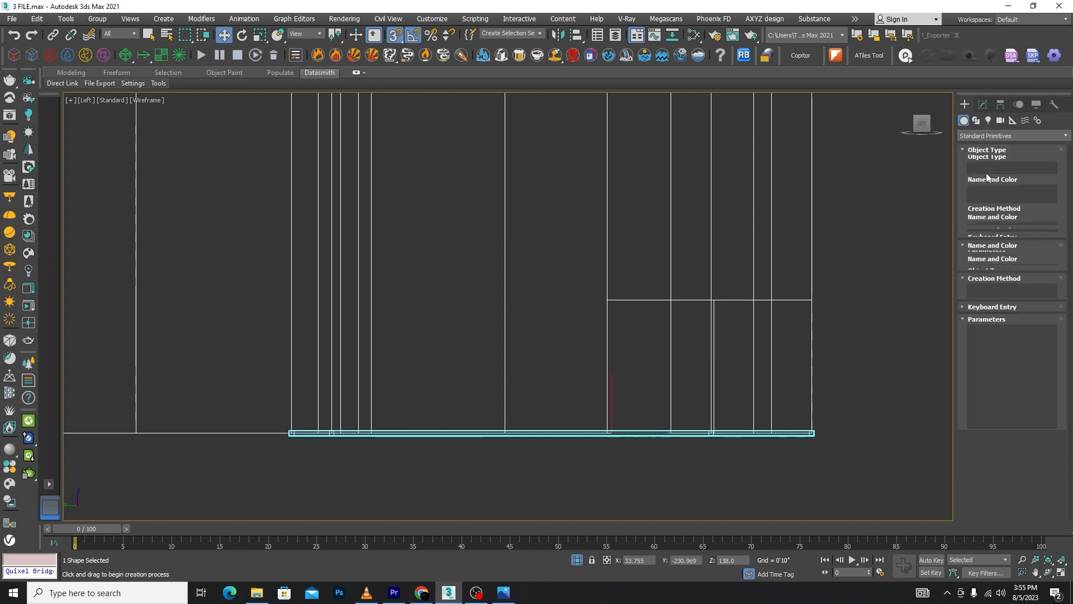
click(989, 171)
mouse_move(812, 299)
mouse_down()
mouse_move(335, 424)
mouse_move(275, 429)
mouse_move(291, 429)
mouse_up()
key(w)
click(983, 104)
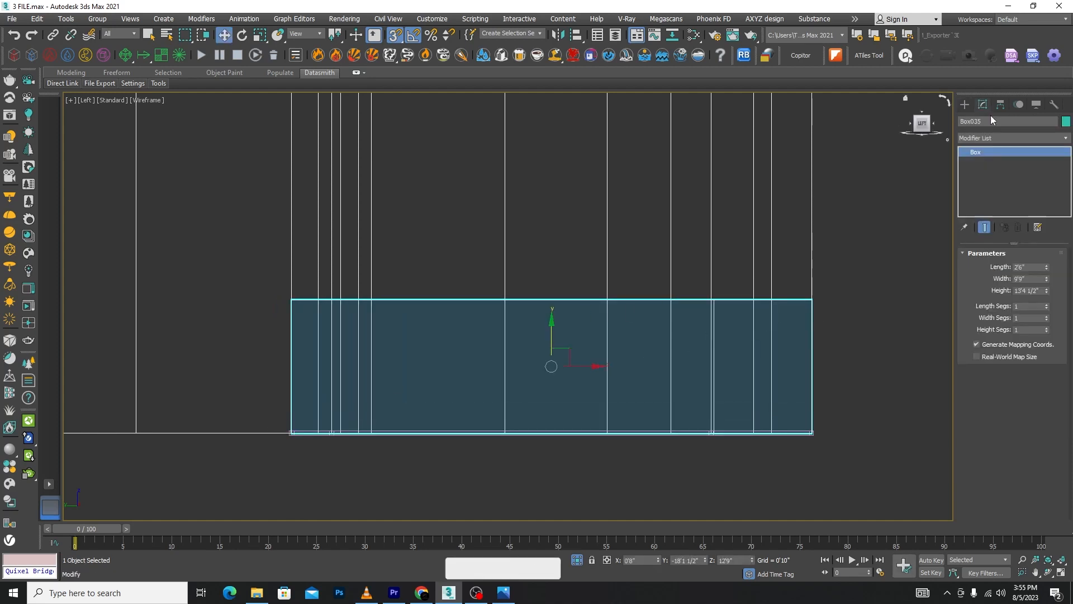
Set the spacer box's length to 9 inches and snap its lower corner to the strip at the wall base
drag(1021, 266, 991, 273)
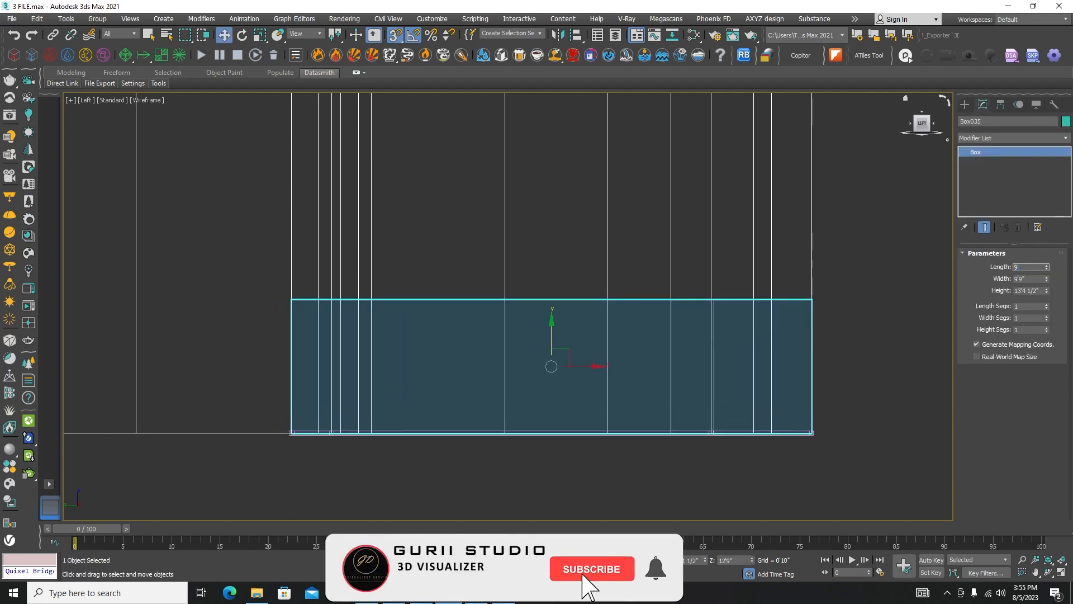
text(9)
key(Return)
drag(552, 365, 562, 324)
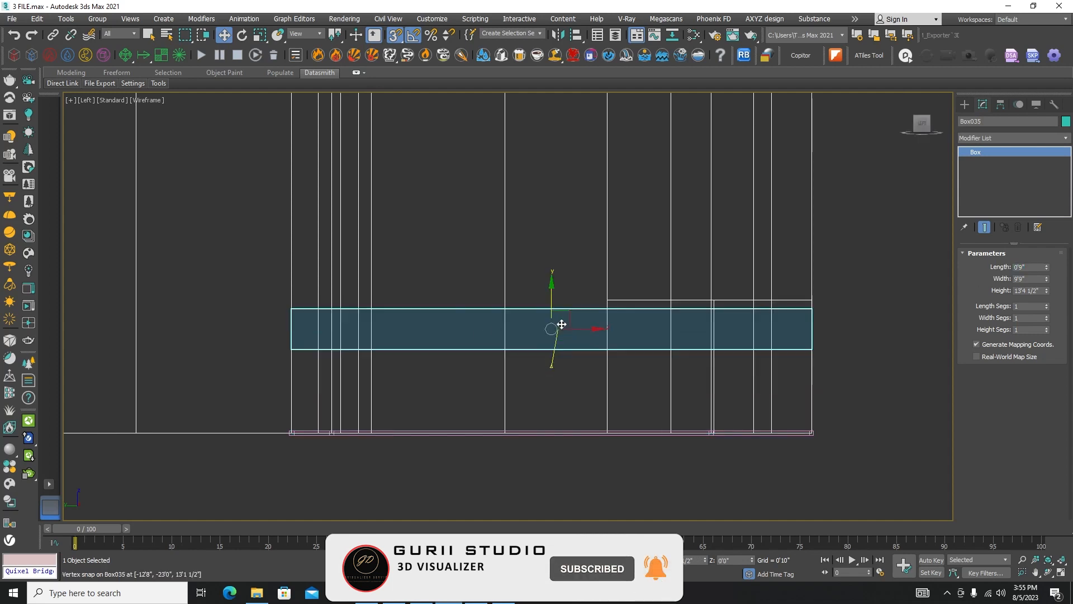
drag(812, 349, 813, 433)
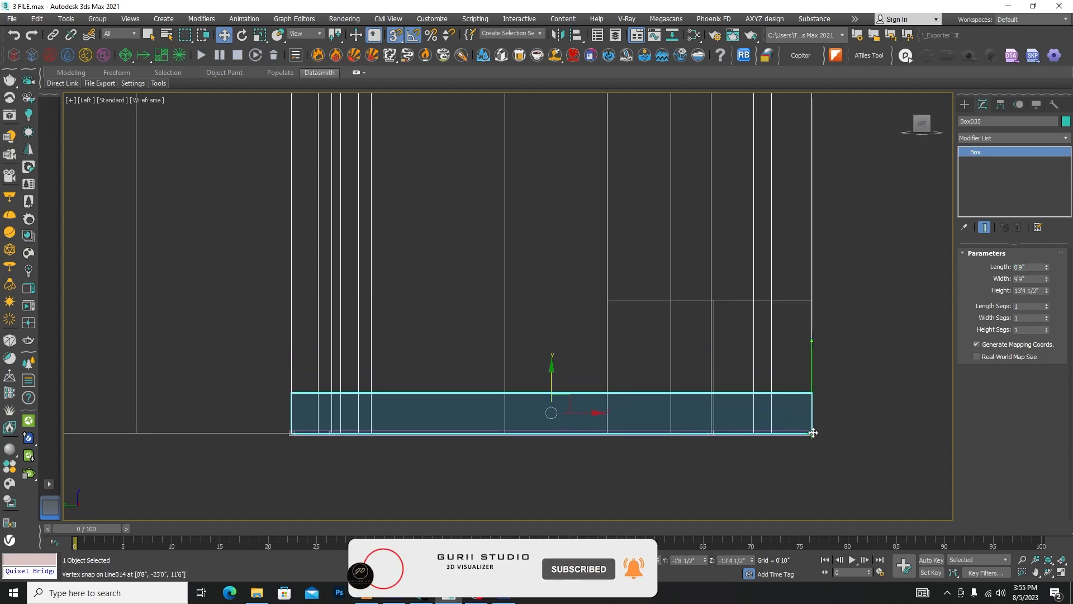
Select the horizontal strip at the wall base and convert it to an Editable Poly
scroll(813, 432, up, 5)
click(814, 436)
right_click(814, 410)
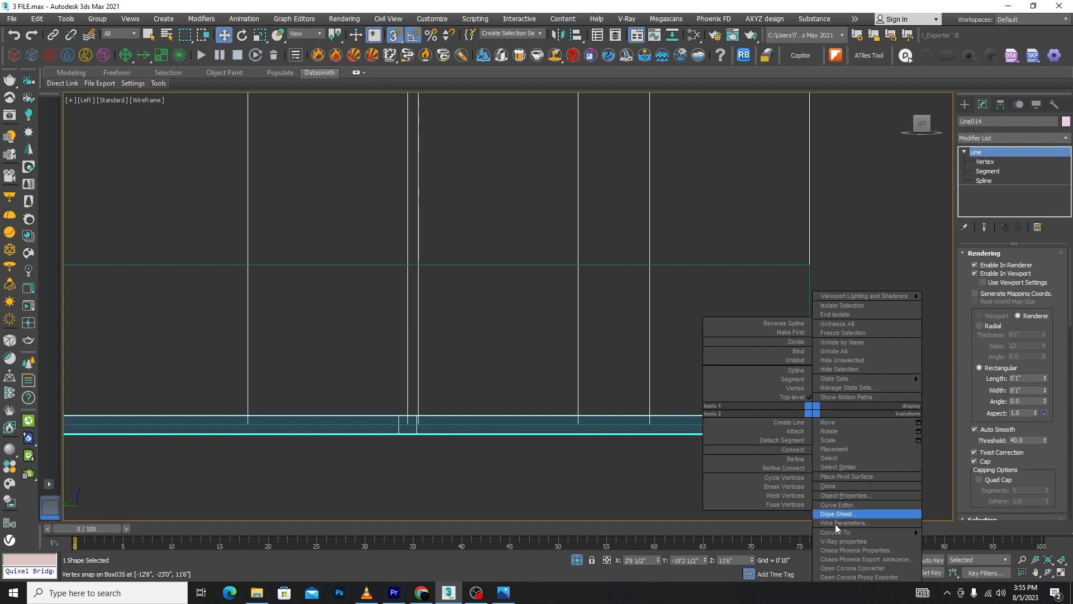
mouse_move(917, 532)
click(961, 550)
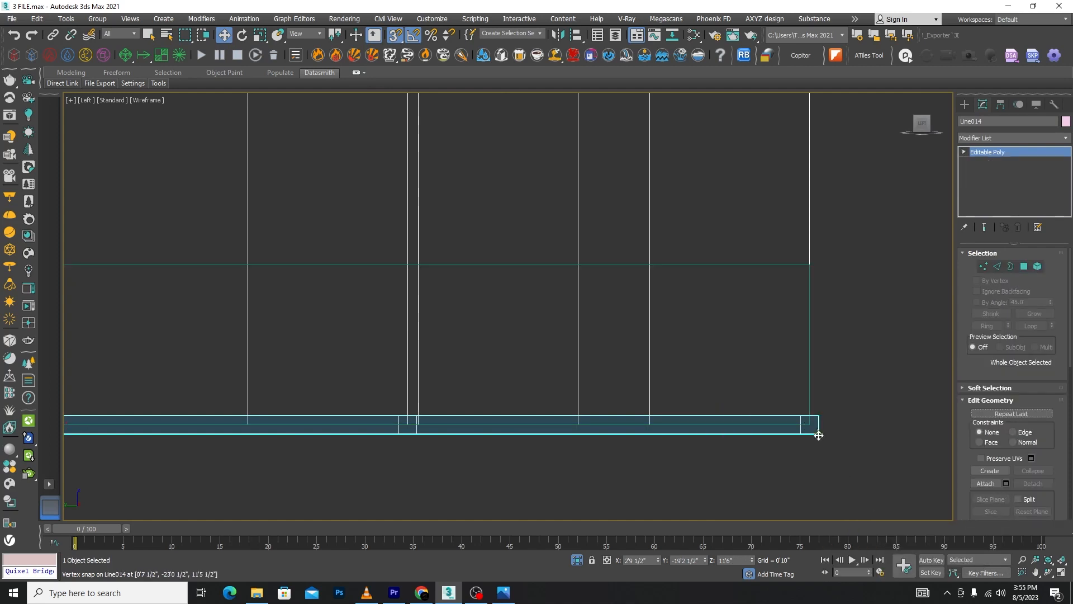
Copy the strip vertically, snapping its lower corner to the spacer box's upper corner, to make a stack of 21 copies
drag(819, 434, 848, 347)
key(ctrl+z)
mouse_move(817, 434)
shift+mouse_down()
mouse_move(862, 357)
mouse_move(816, 265)
shift+mouse_up()
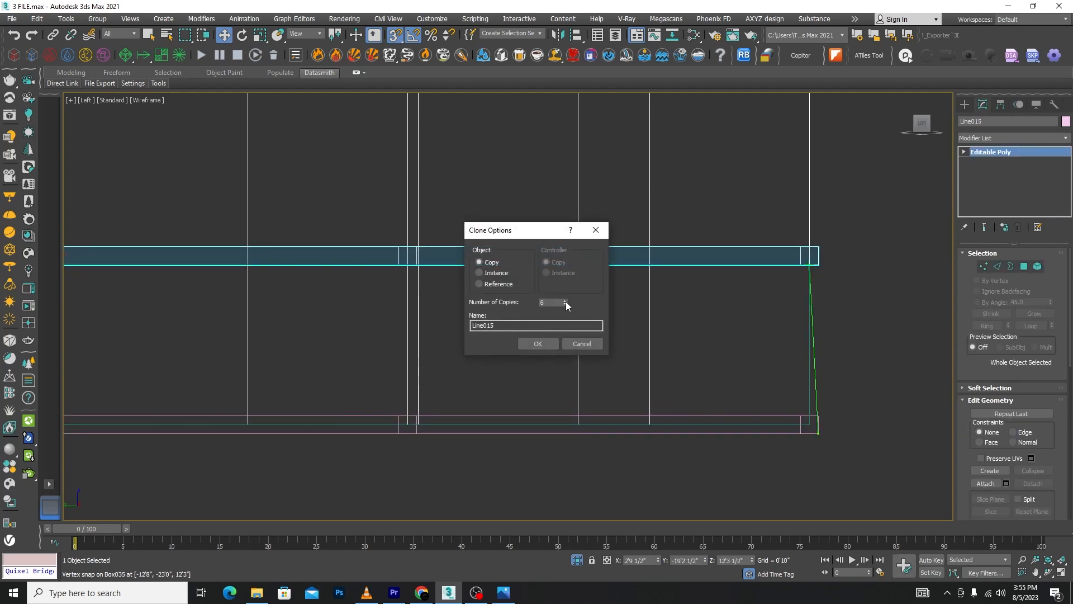
click(565, 300)
click(565, 301)
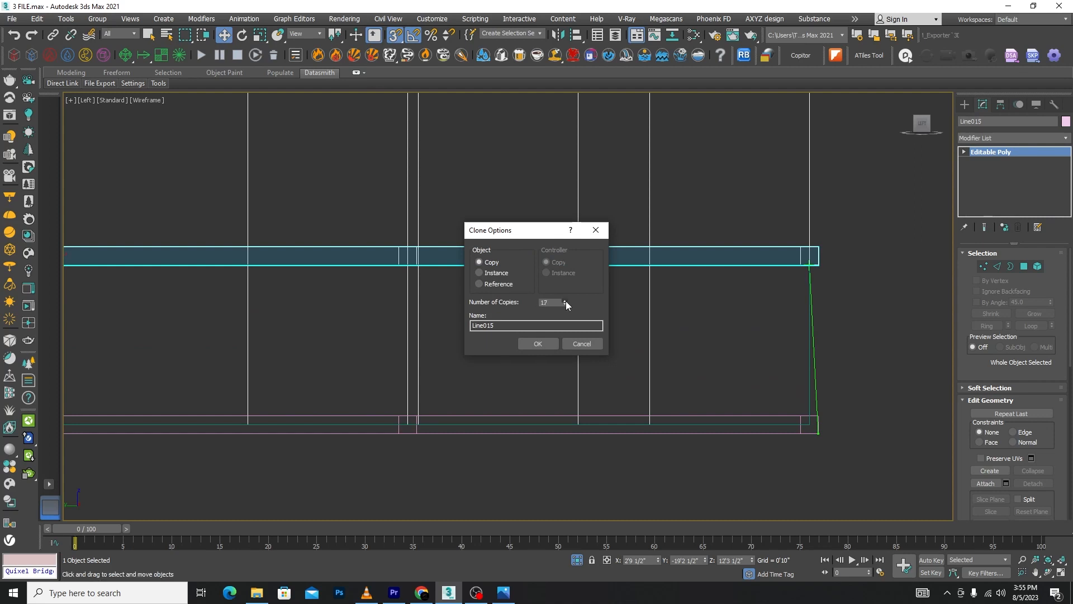
click(537, 344)
Select the upper-floor walls and subtract the lower strips from them one by one with ProBoolean
scroll(654, 239, down, 5)
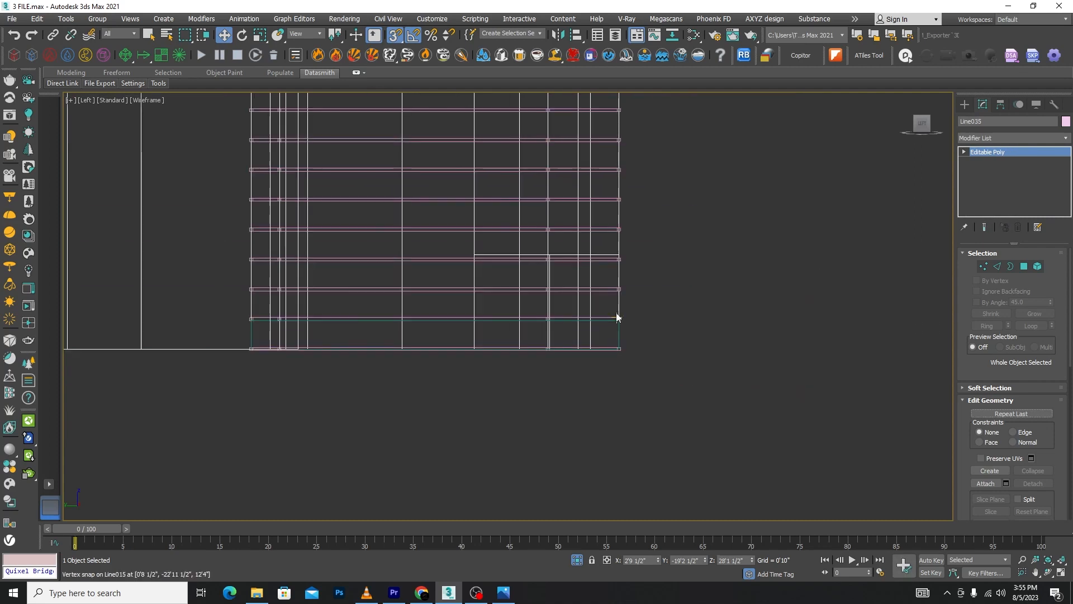
scroll(668, 271, up, 3)
key(F3)
mouse_move(668, 272)
alt+middle_down()
mouse_move(652, 300)
mouse_move(597, 297)
alt+middle_up()
click(361, 336)
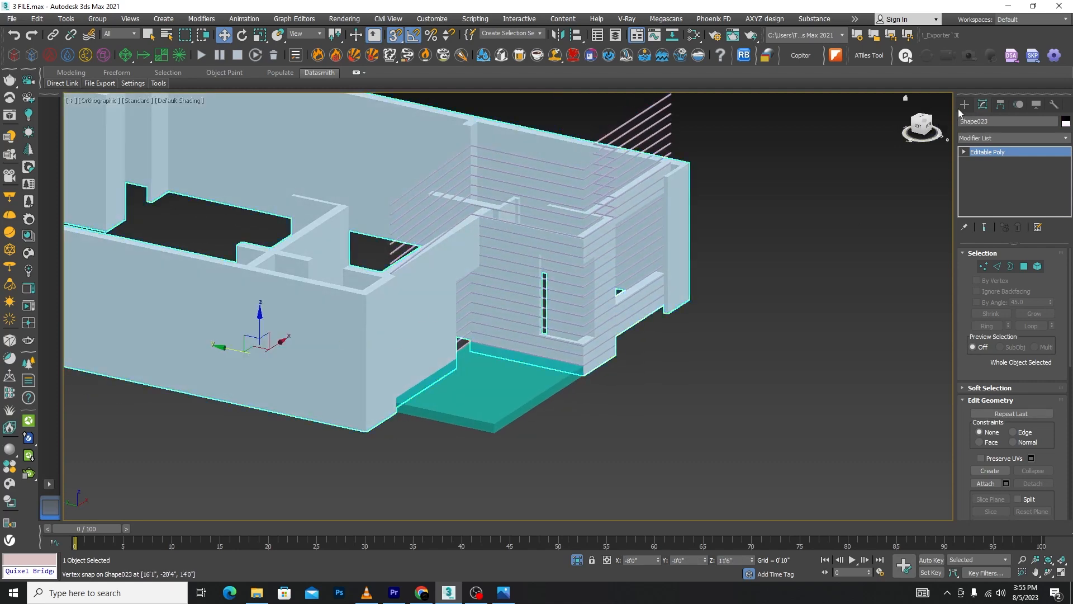
click(963, 103)
click(1045, 138)
click(983, 161)
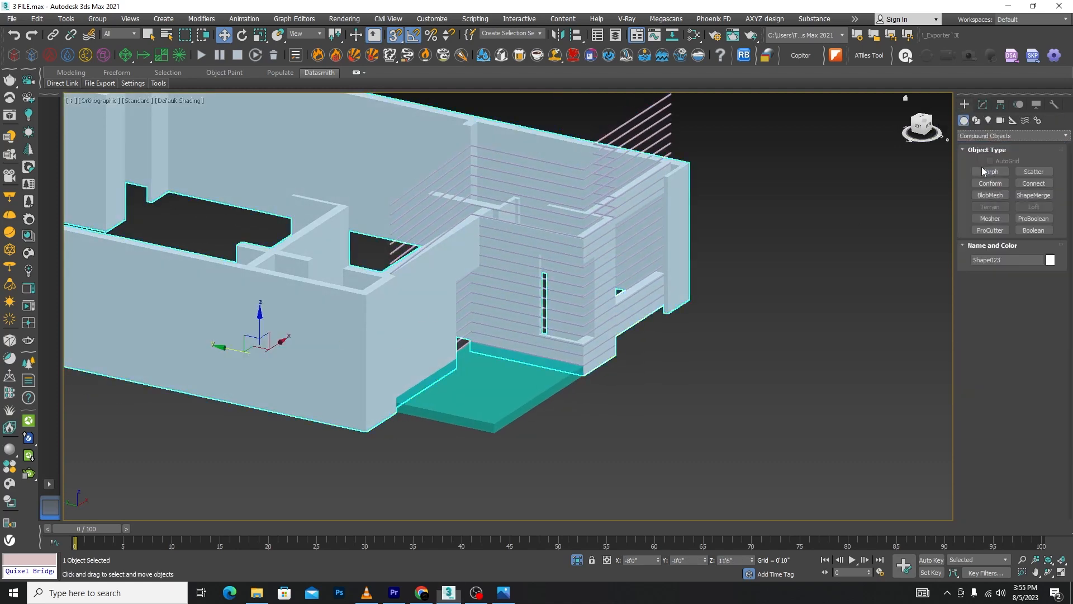
click(1027, 219)
click(1011, 290)
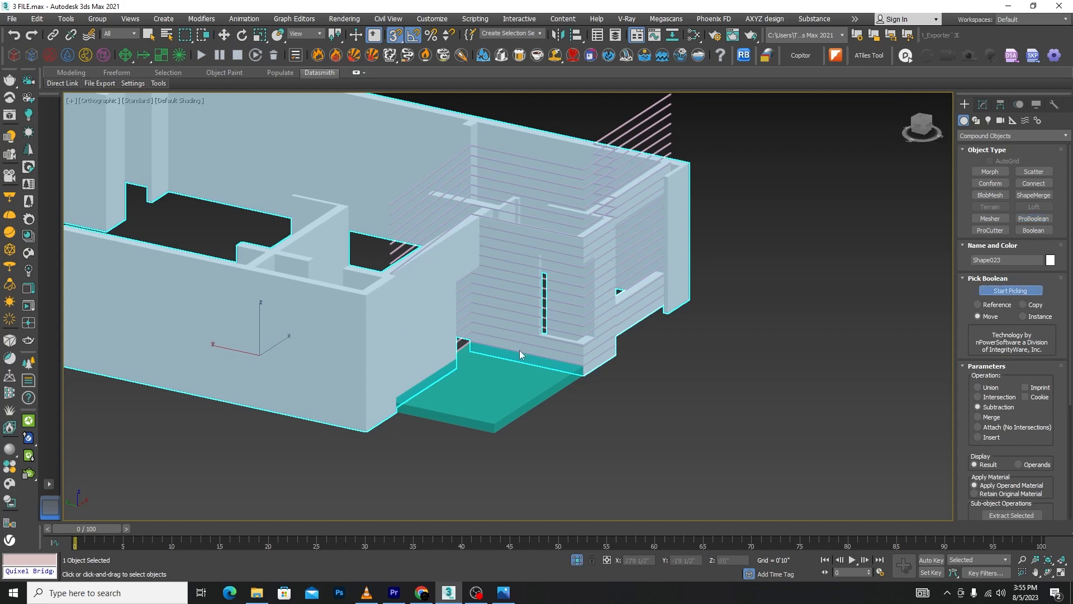
scroll(519, 350, up, 5)
scroll(596, 264, down, 6)
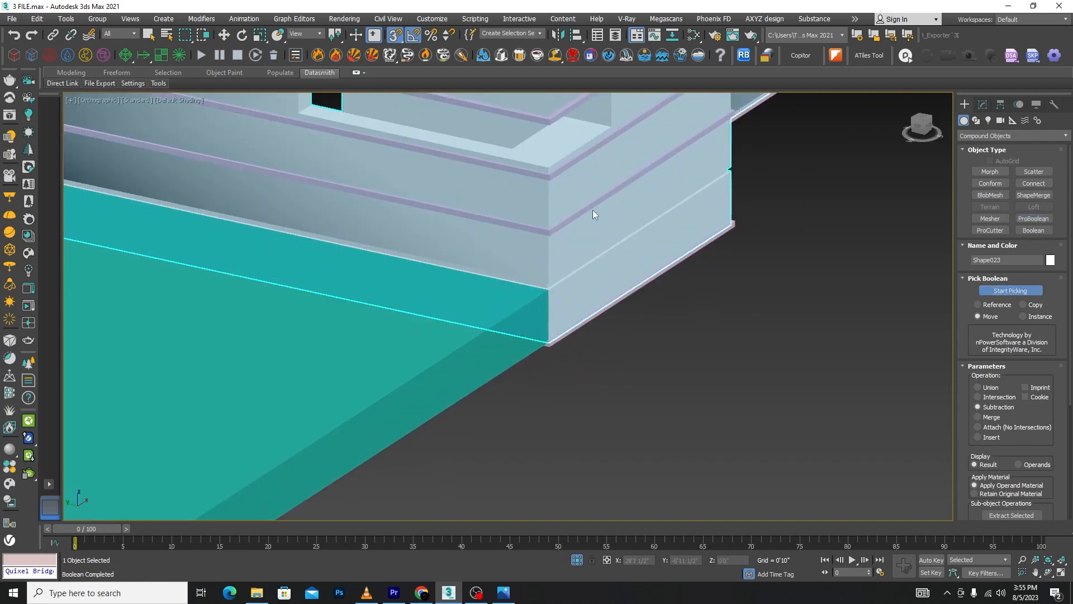
scroll(633, 302, up, 5)
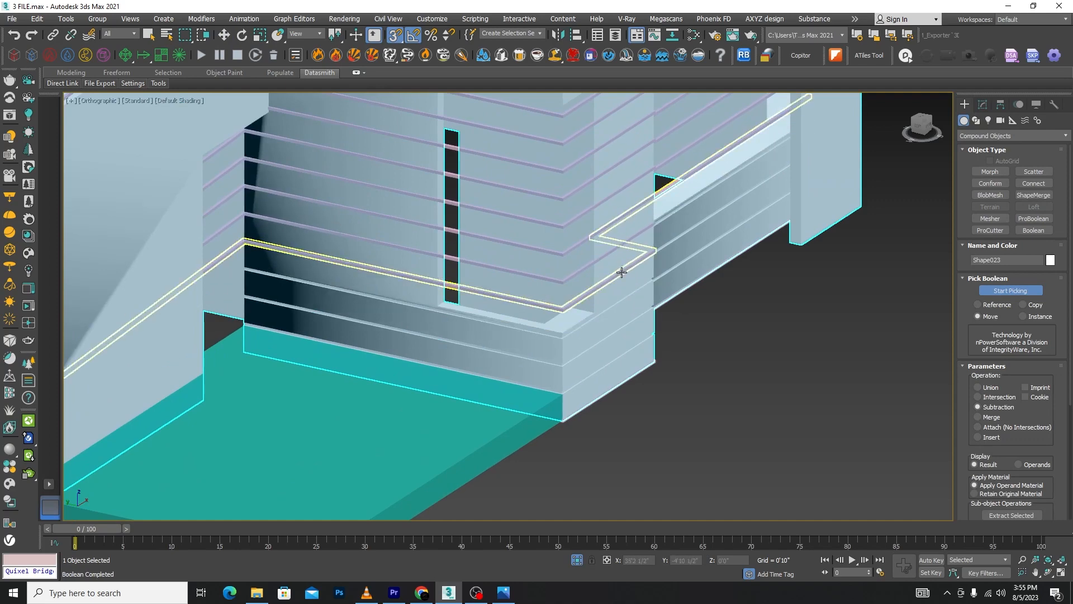
click(607, 221)
click(609, 246)
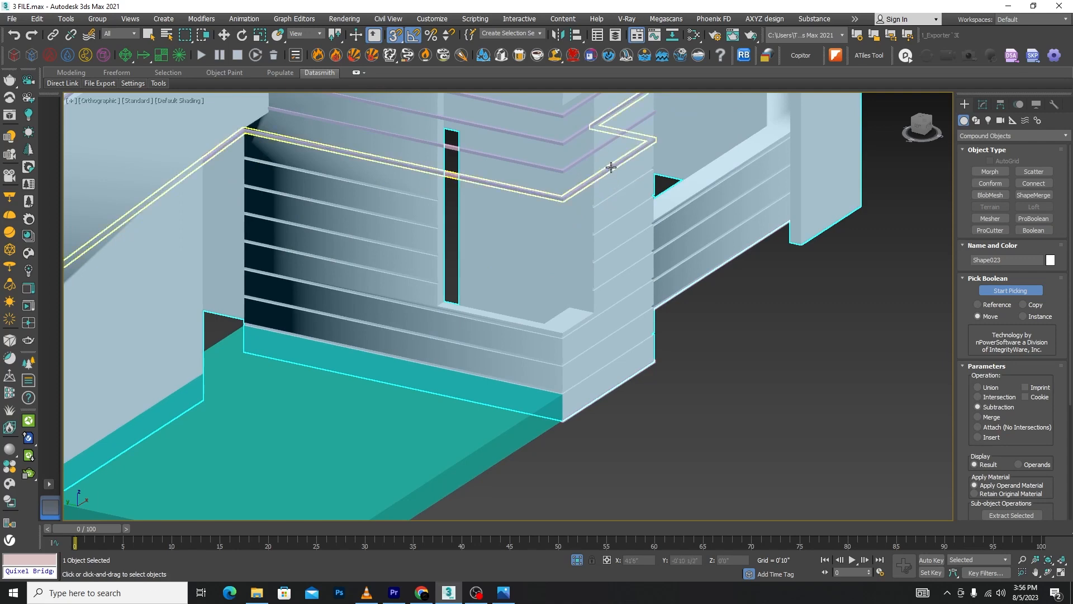
click(604, 143)
Subtract the remaining strips up to the upper part of the projecting wall and end the ProBoolean picking
scroll(605, 188, down, 3)
scroll(636, 146, up, 3)
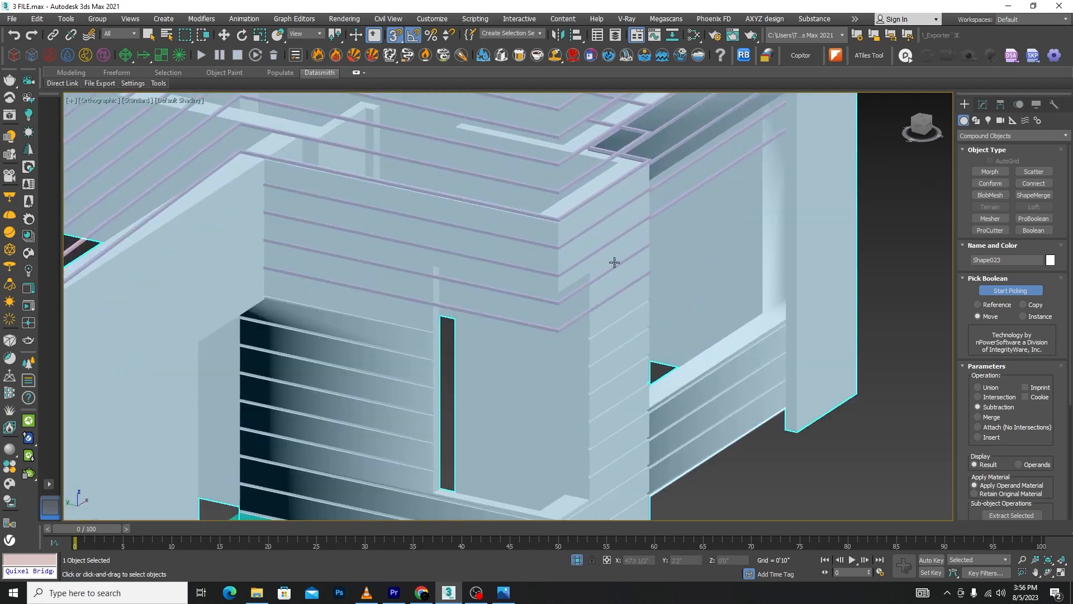
click(608, 270)
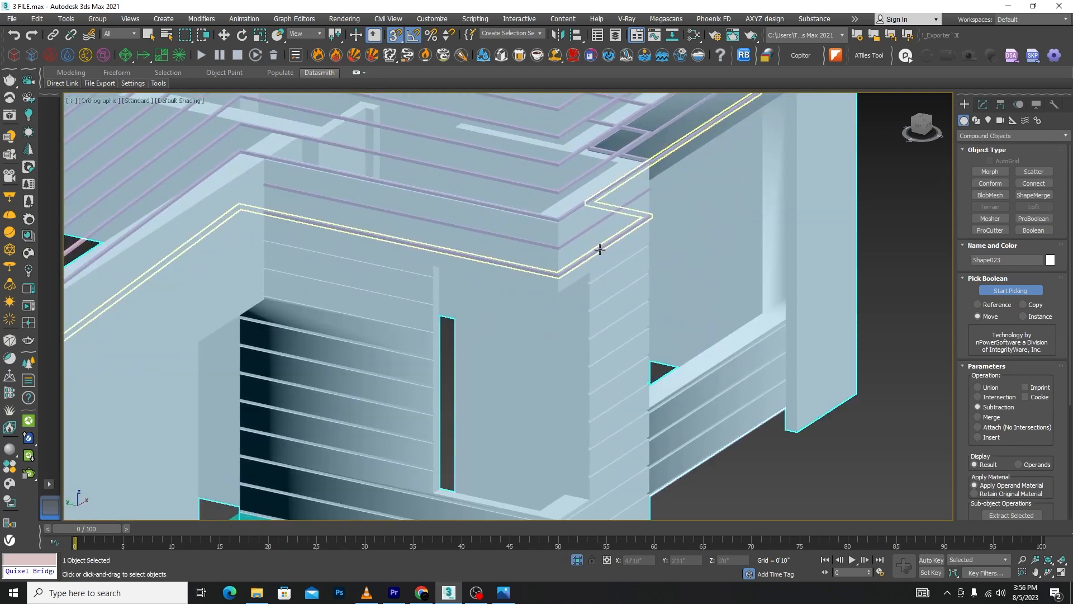
click(595, 246)
scroll(589, 226, down, 3)
key(w)
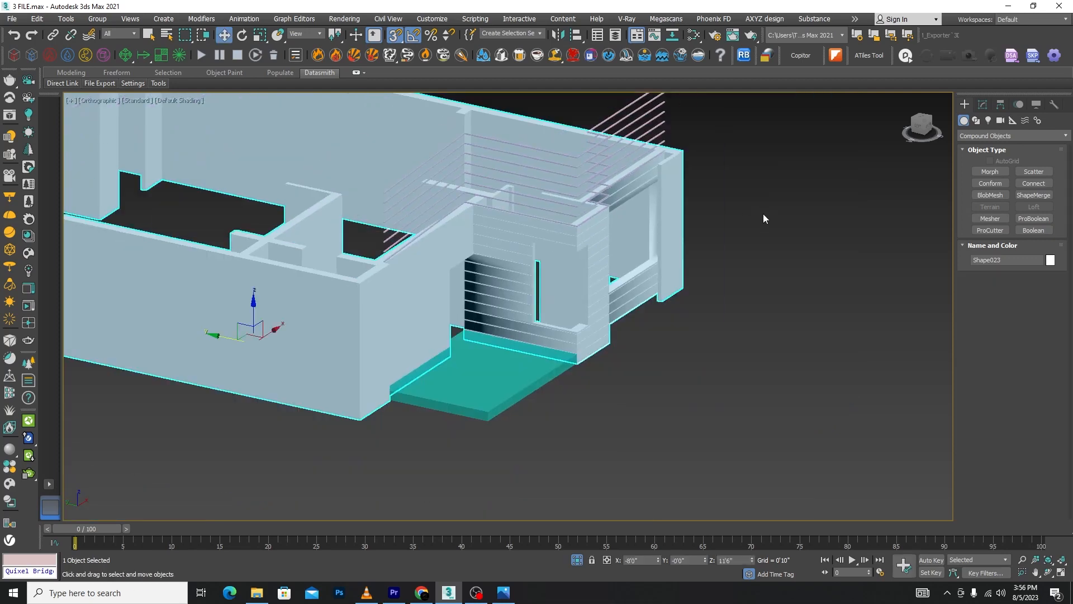
Delete the leftover strips above the upper-floor walls, including the one resting on the wall top, in the Left view
click(763, 214)
scroll(607, 222, up, 3)
click(600, 213)
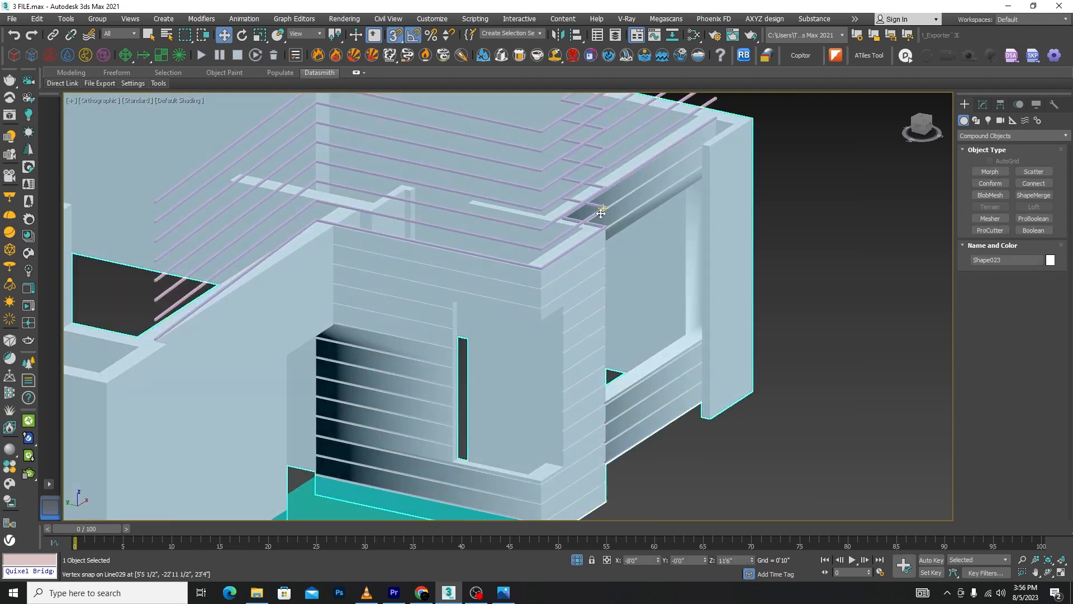
scroll(695, 213, down, 5)
key(l)
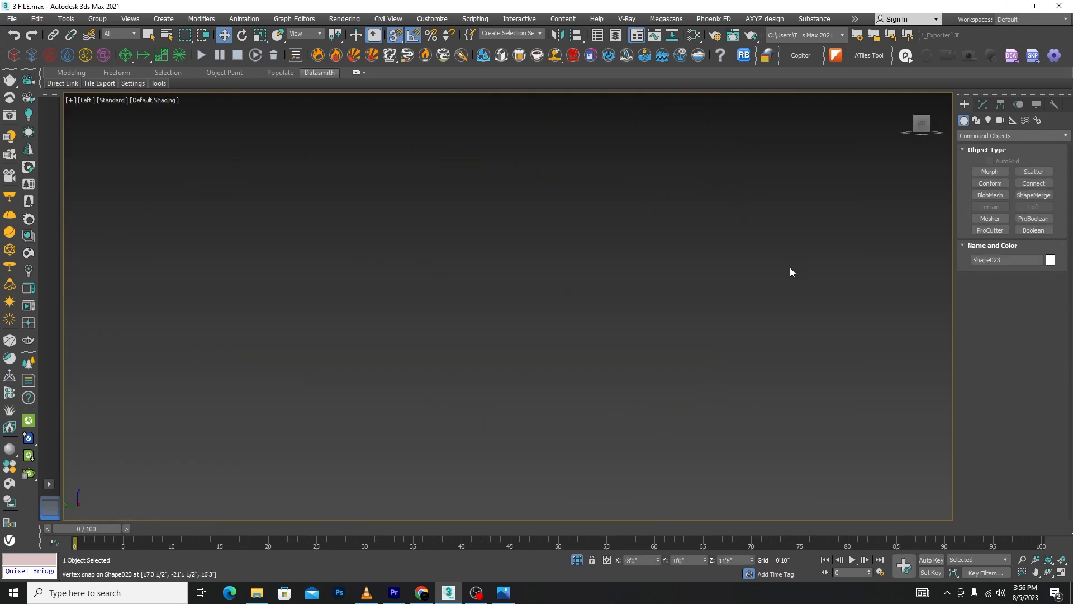
scroll(671, 136, up, 5)
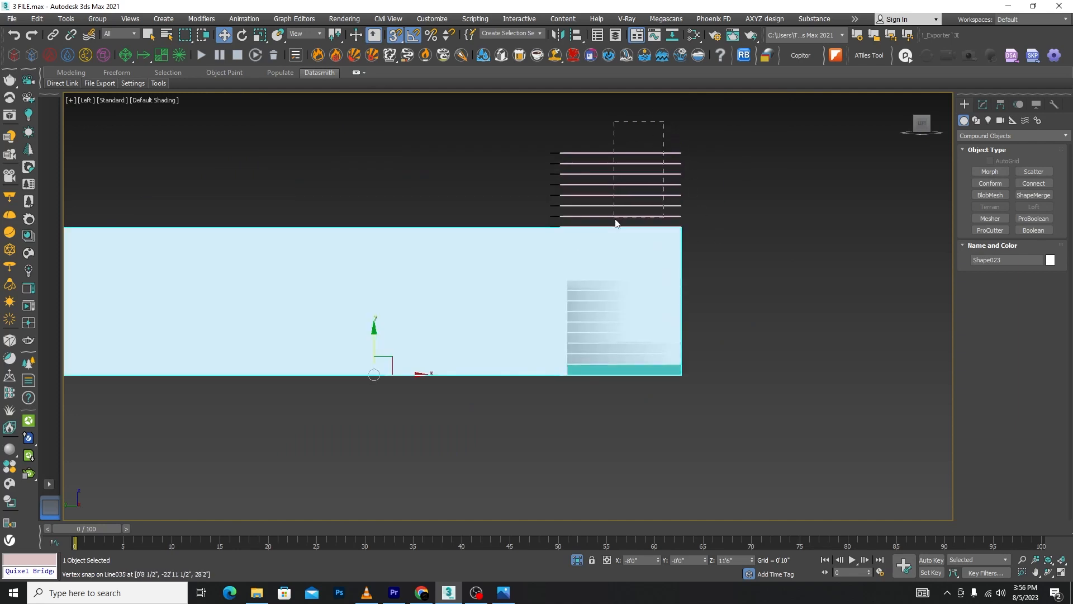
click(616, 222)
key(Delete)
scroll(616, 216, up, 4)
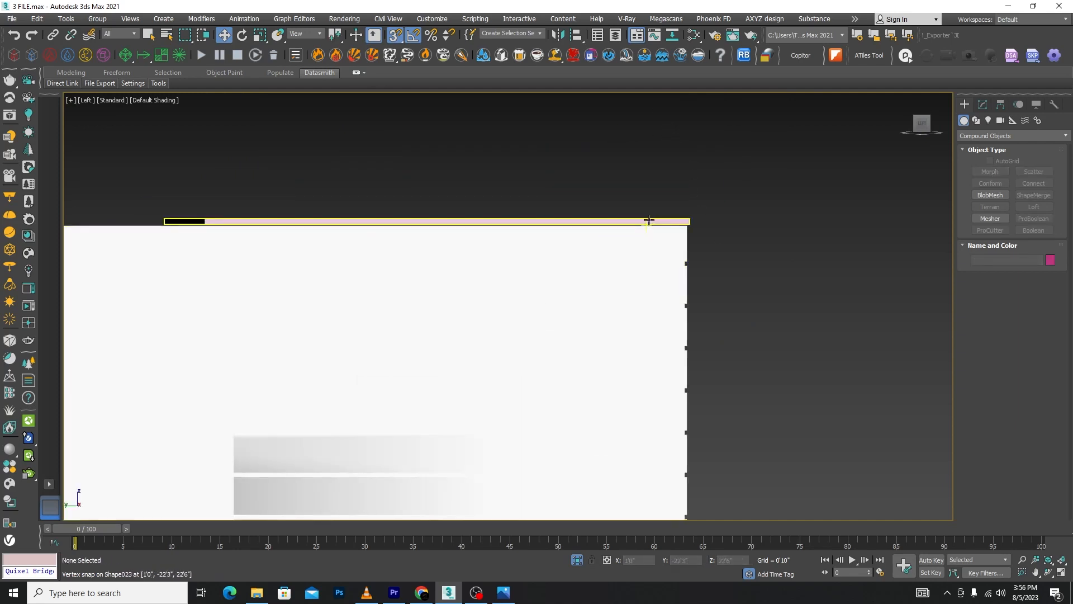
click(648, 221)
key(Delete)
scroll(663, 208, down, 6)
scroll(630, 296, down, 5)
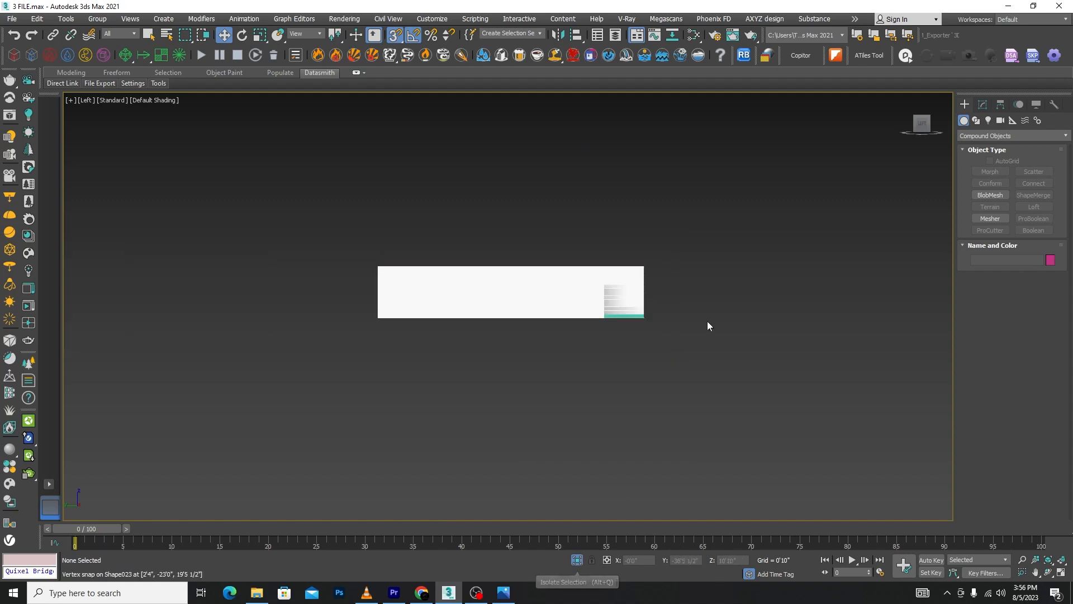
Examine the strip grooves around the entrance walls in shaded and wireframe display
alt+middle_drag(707, 321, 650, 352)
scroll(493, 296, up, 5)
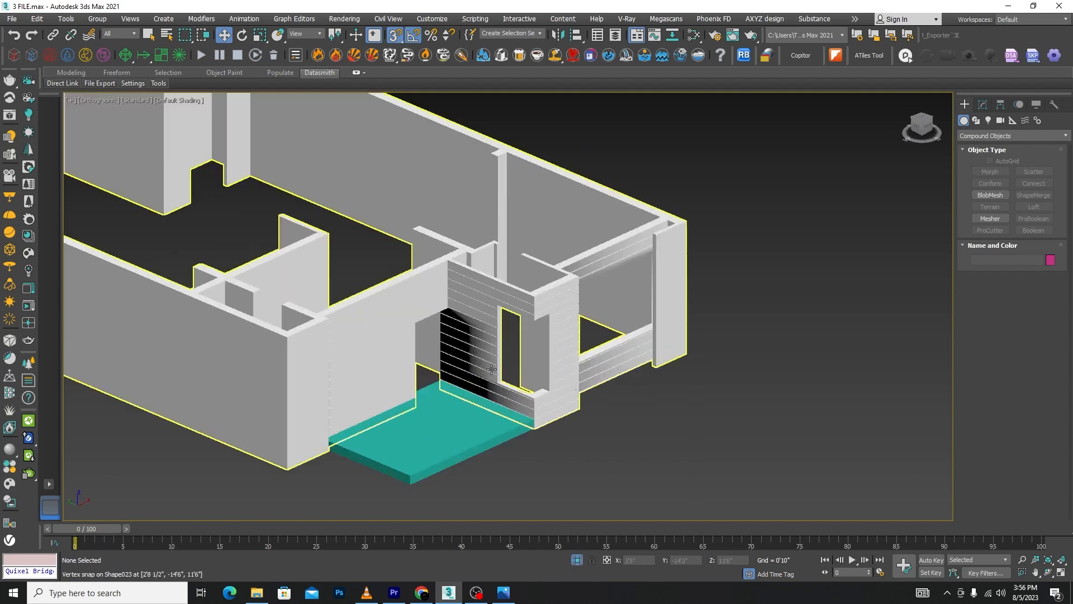
click(494, 296)
scroll(374, 392, up, 5)
scroll(504, 369, down, 5)
mouse_move(579, 347)
alt+middle_down()
mouse_move(481, 336)
mouse_move(597, 350)
alt+middle_up()
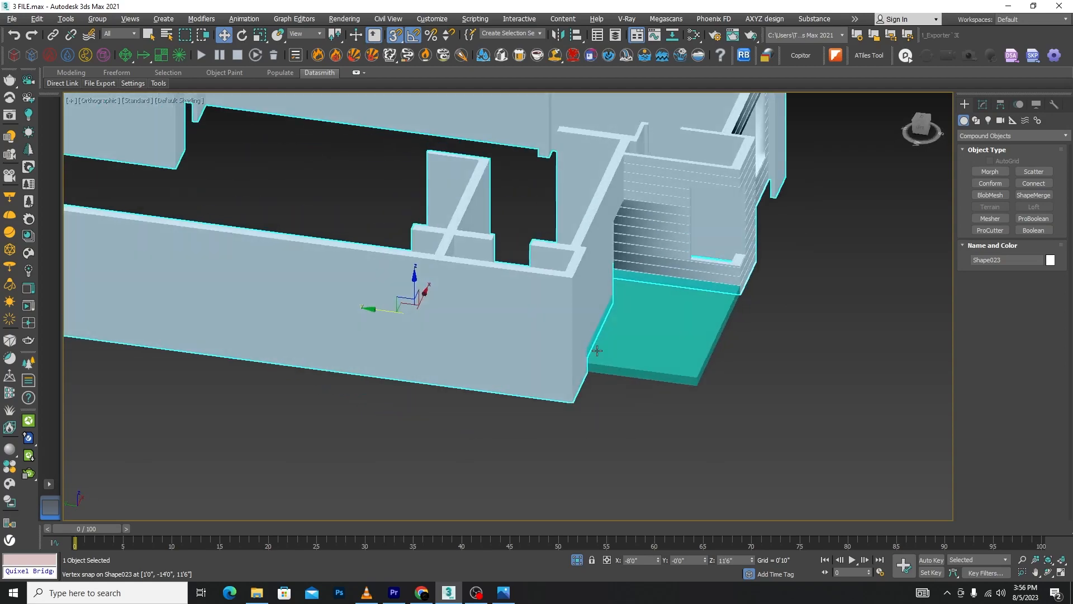
scroll(623, 210, up, 6)
scroll(608, 200, down, 2)
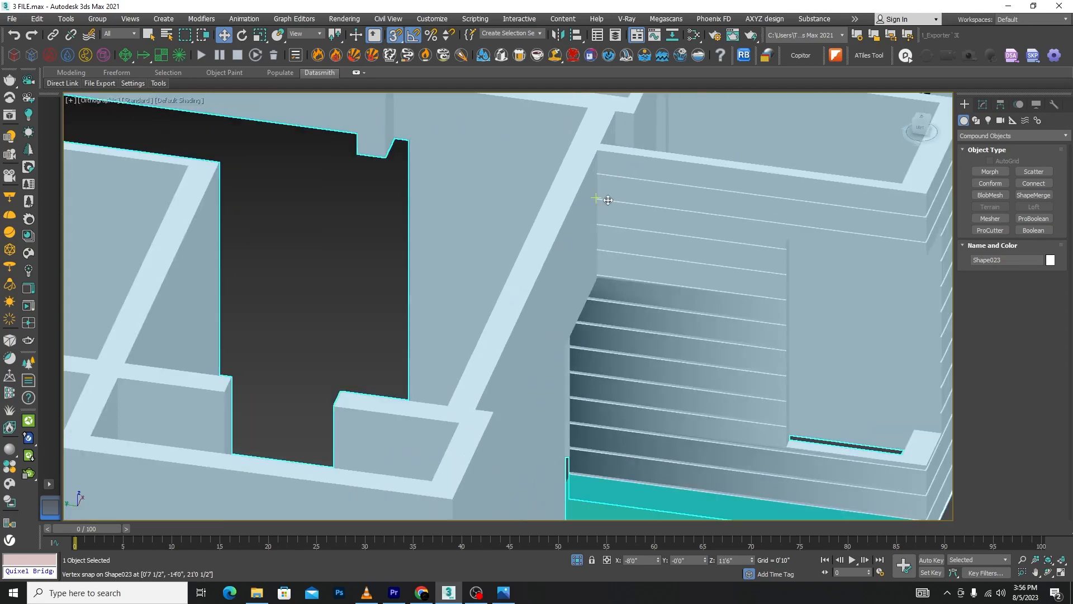
key(F3)
scroll(609, 199, down, 5)
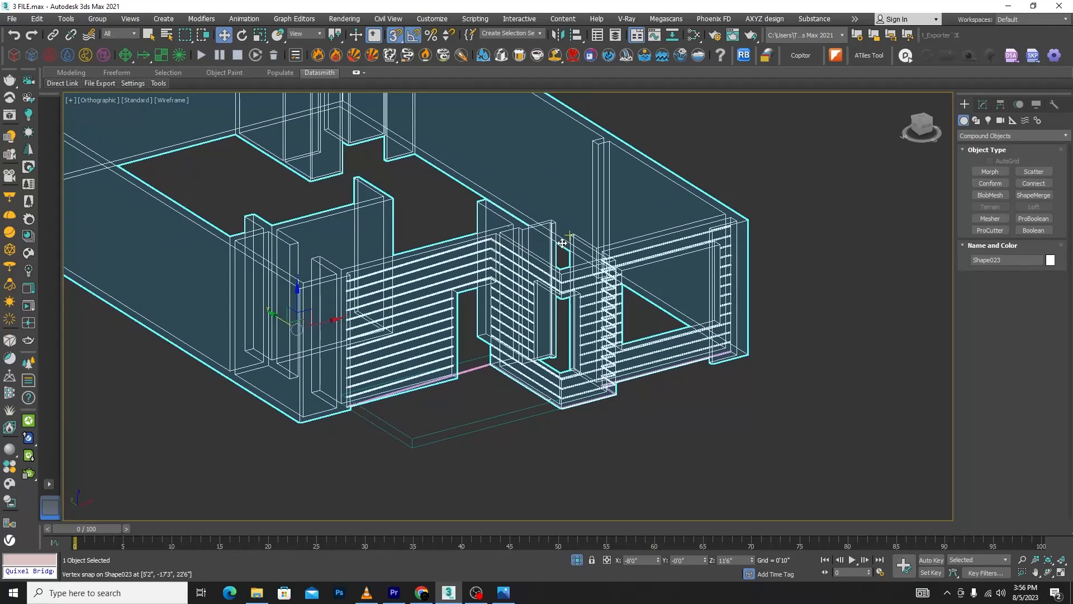
Undo the strip deletions and the ProBoolean cuts in the upper-floor walls
key(ctrl+z)
key(ctrl+z)
key(ctrl+z)
key(ctrl+z)
key(ctrl+z)
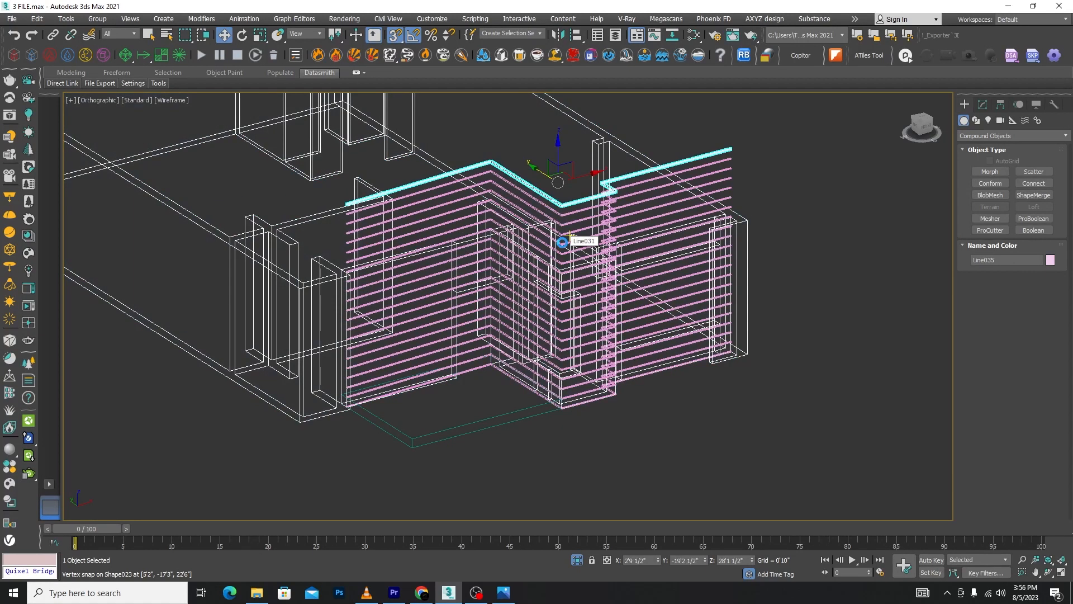
Examine from above in wireframe how the strips line up with the front walls, especially the run beside the balcony slab
key(t)
key(F3)
scroll(626, 263, down, 3)
scroll(721, 313, up, 4)
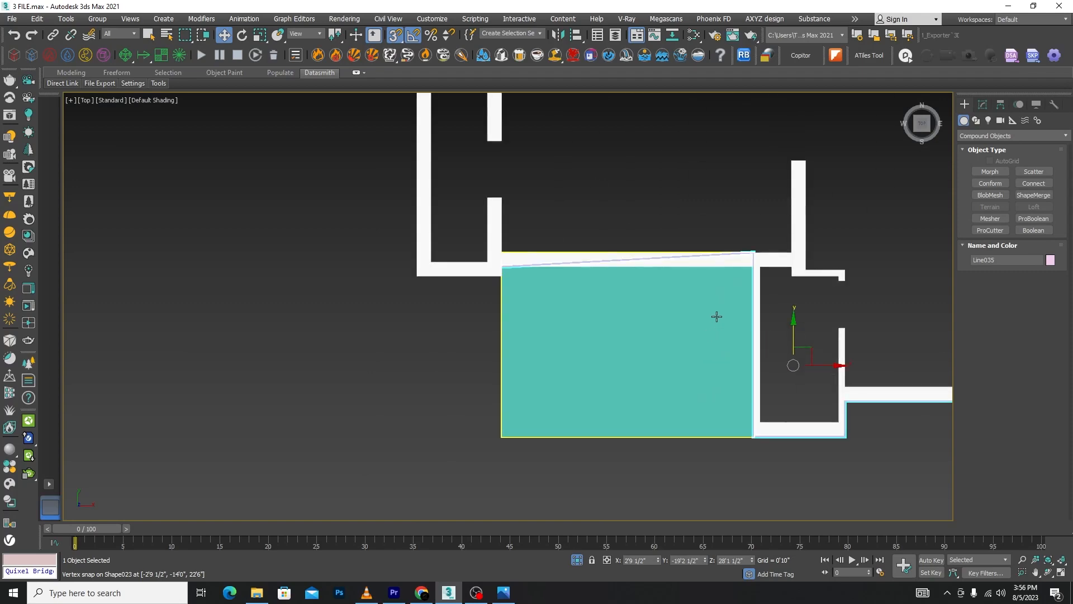
key(F3)
scroll(716, 317, up, 4)
scroll(638, 290, down, 2)
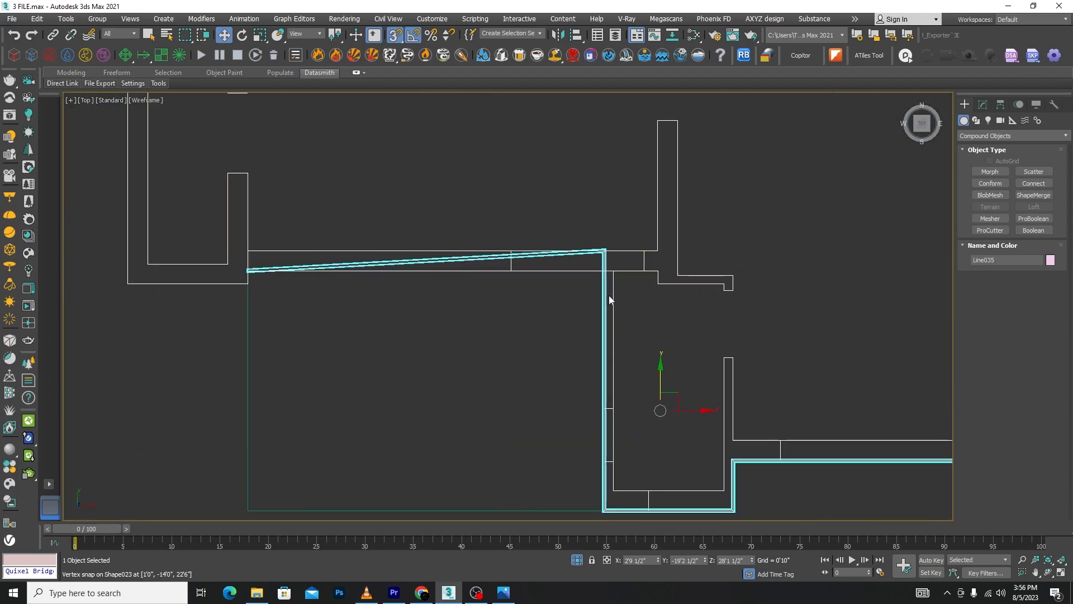
scroll(609, 296, down, 4)
alt+middle_drag(707, 450, 761, 357)
key(F3)
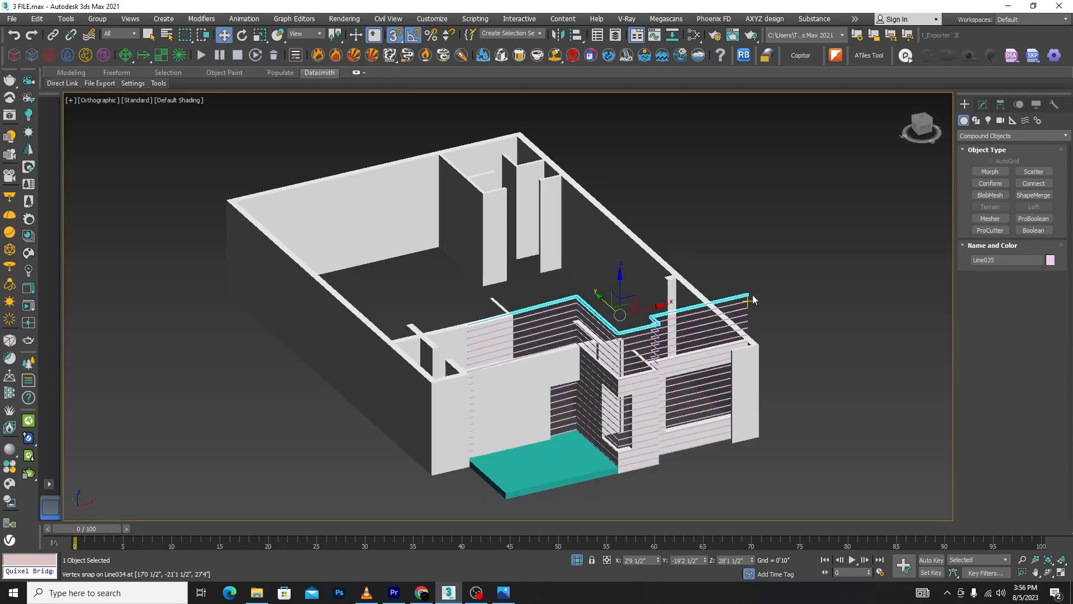
Attach the two strips directly below to the topmost strip and end the attaching
scroll(752, 295, up, 3)
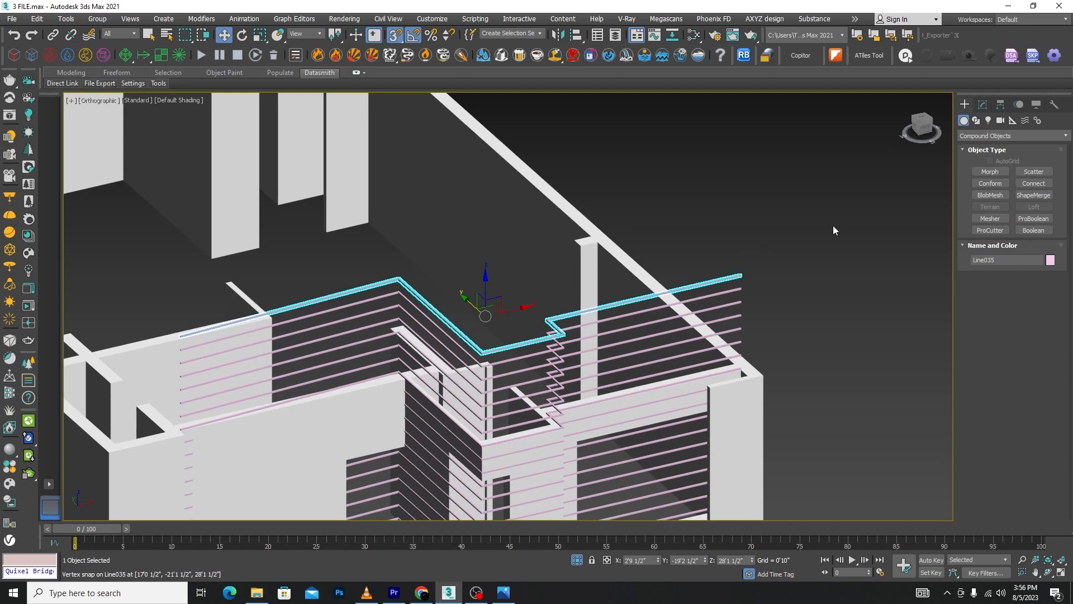
click(983, 105)
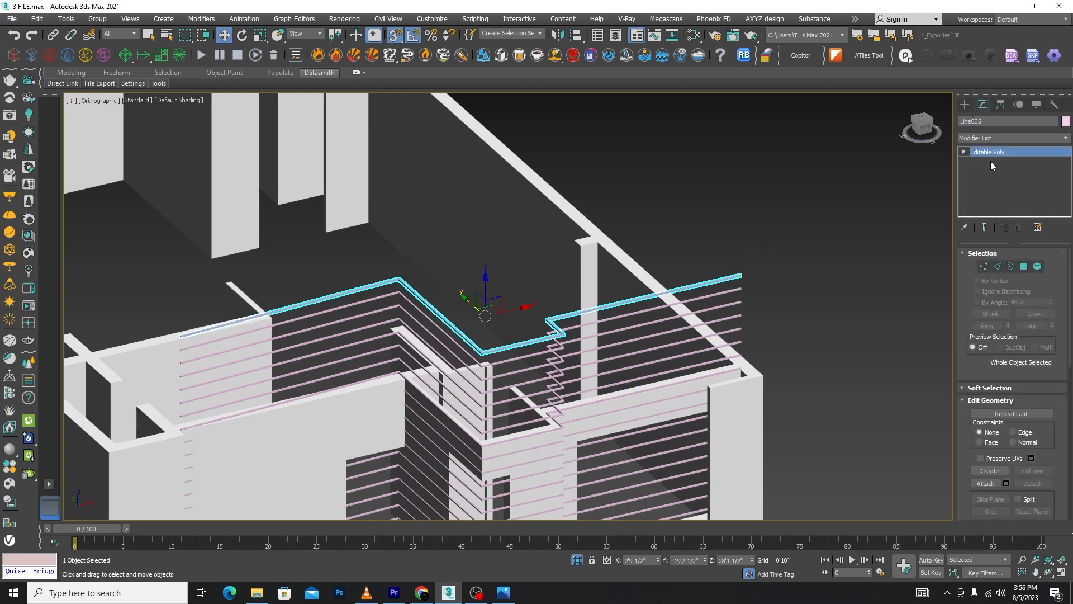
click(986, 483)
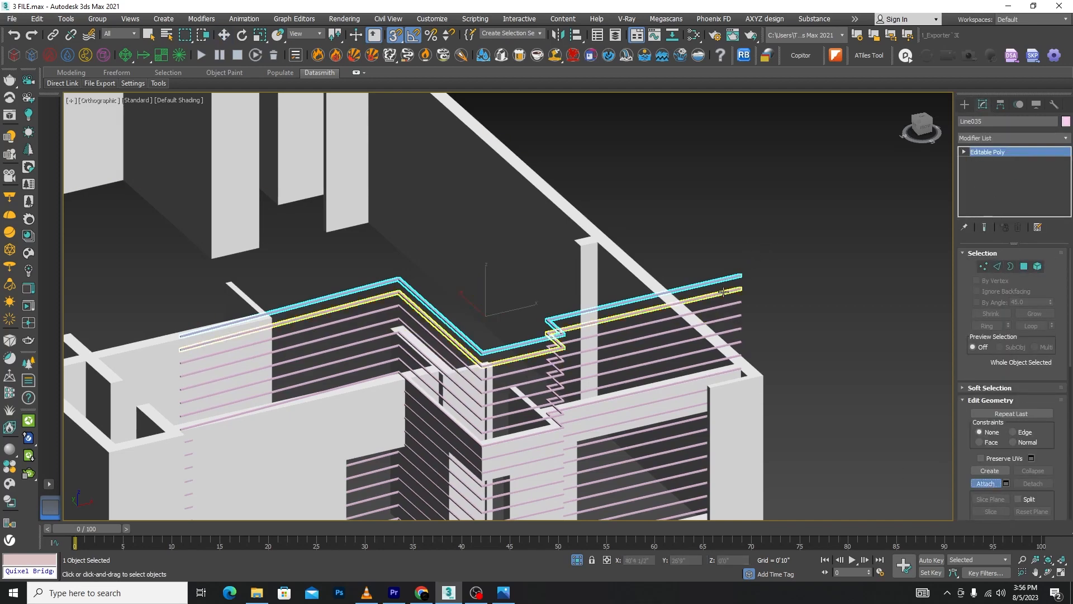
click(725, 296)
click(725, 305)
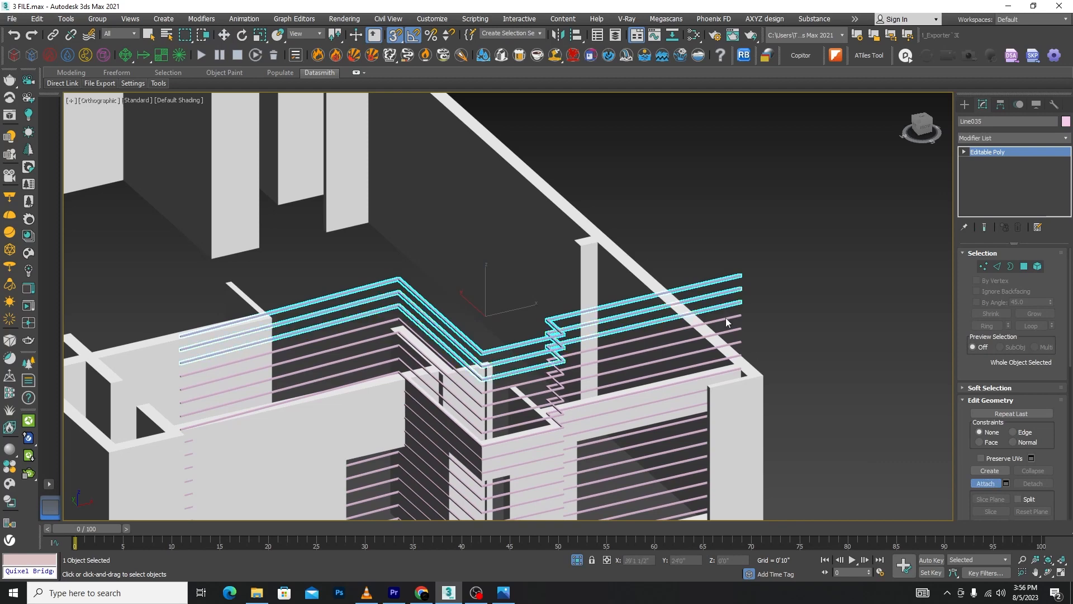
click(987, 484)
Select everything, remove the walls and the balcony slab from the selection, and isolate only the stacked strips
scroll(730, 303, down, 5)
click(724, 176)
key(ctrl+a)
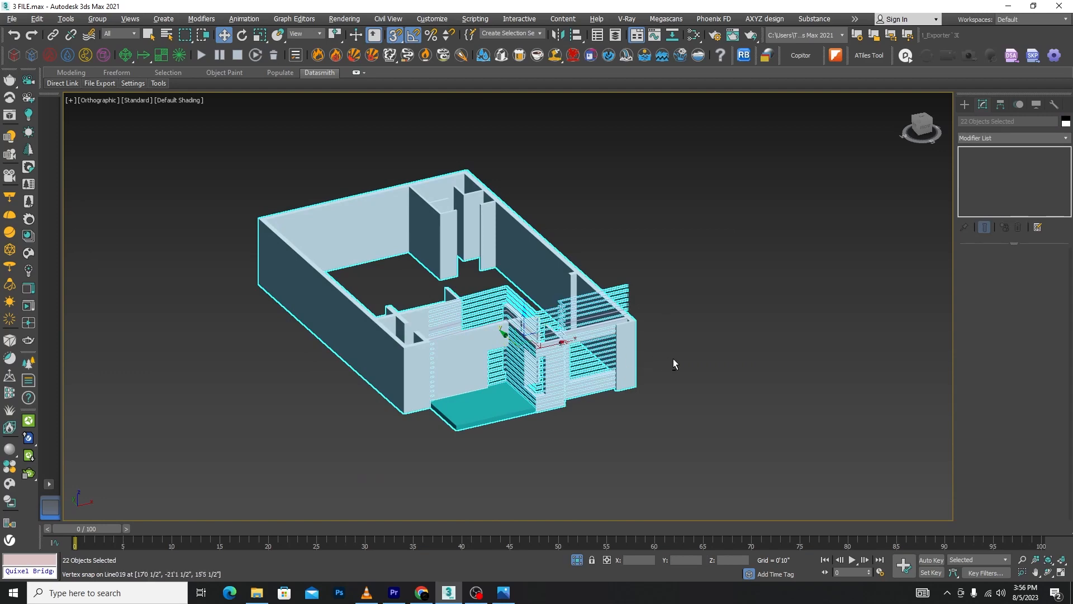
alt+click(616, 390)
ctrl+drag(728, 203, 509, 251)
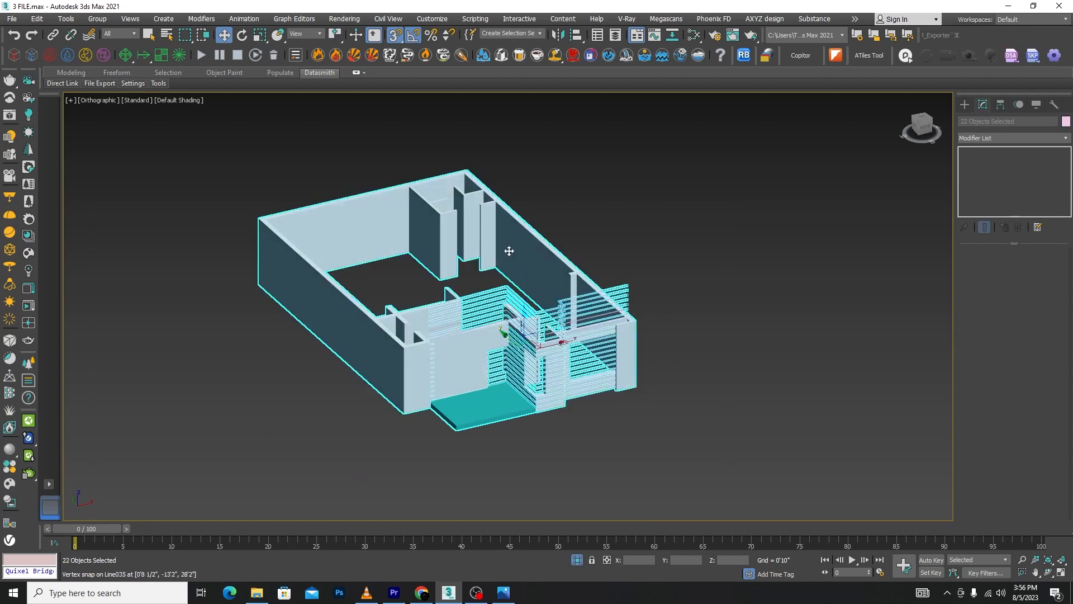
alt+drag(550, 190, 461, 242)
scroll(470, 403, up, 5)
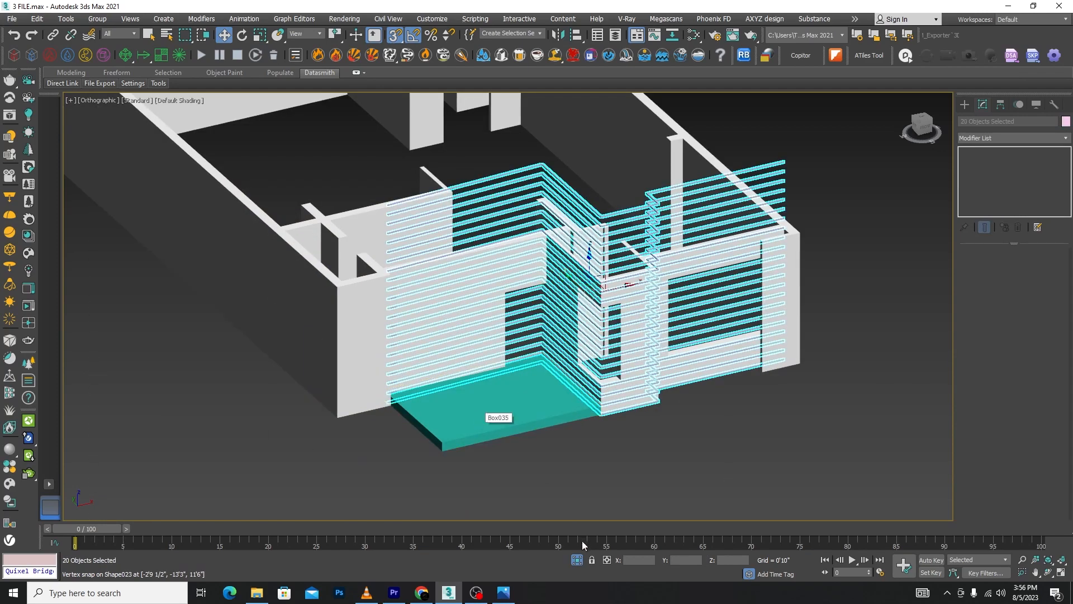
click(577, 560)
click(577, 560)
click(742, 288)
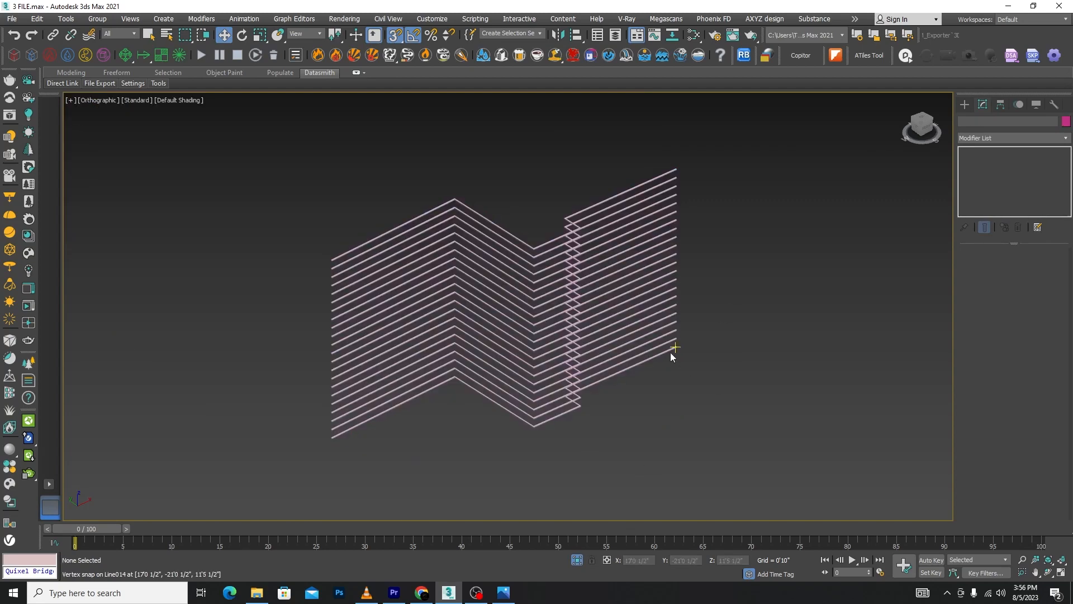
Attach all the other strips, Line015 through Line035, to the lowest strip using the attach list
click(672, 350)
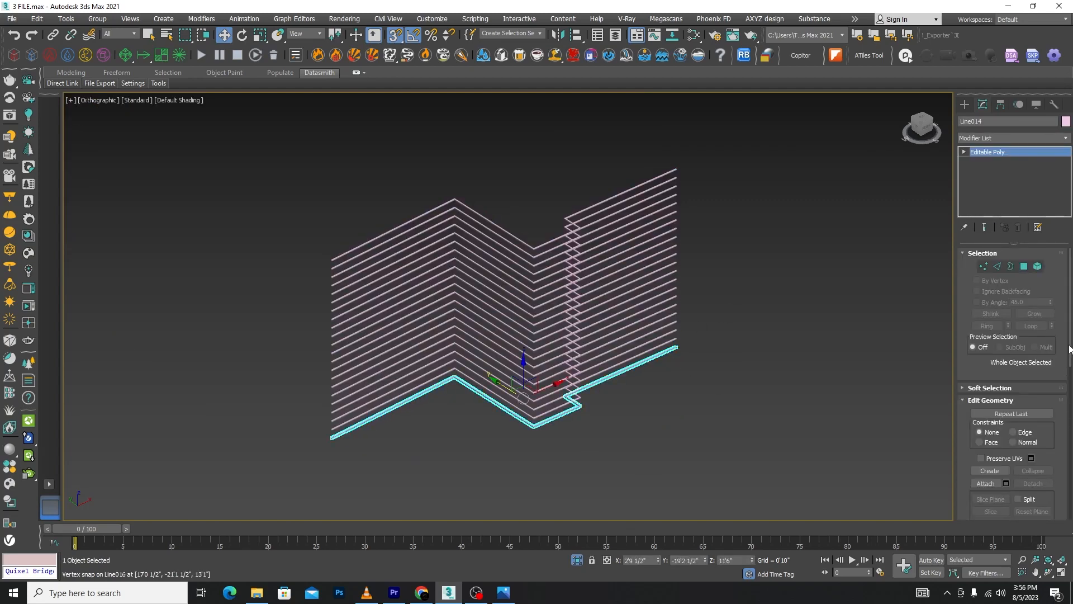
drag(1070, 349, 1069, 373)
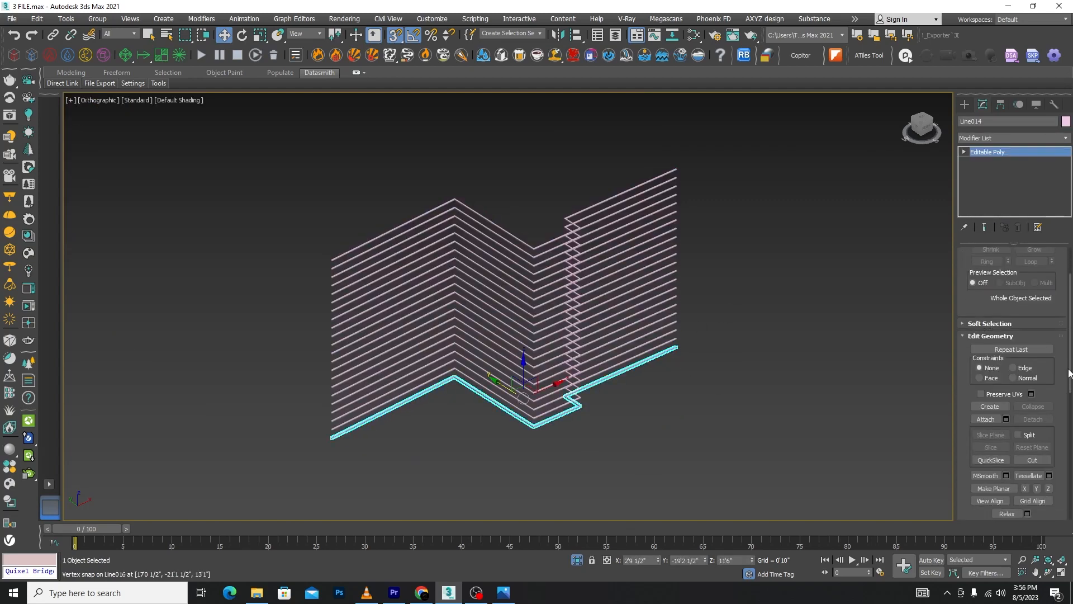
click(1007, 419)
click(53, 82)
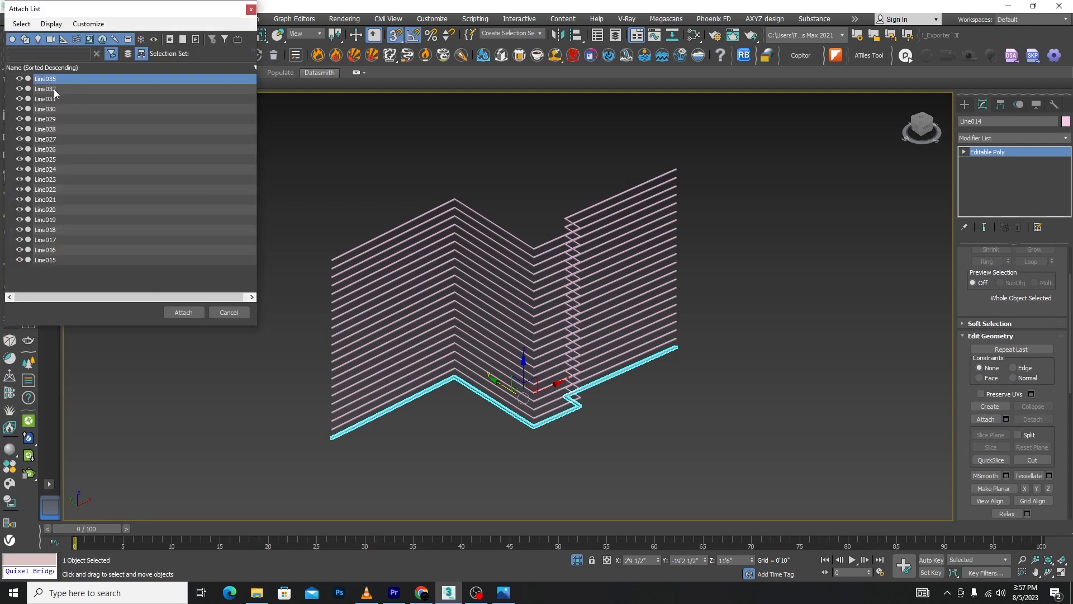
shift+click(48, 260)
click(190, 310)
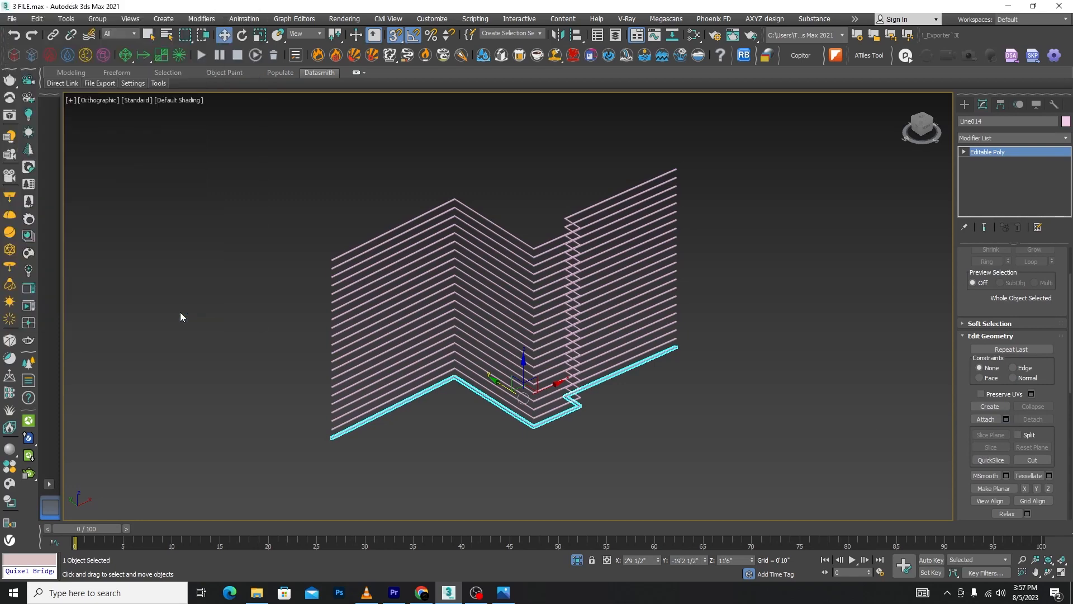
Select the combined strips, exit isolation, add the upper-floor walls to the selection and isolate the two together
click(781, 370)
drag(772, 196, 195, 452)
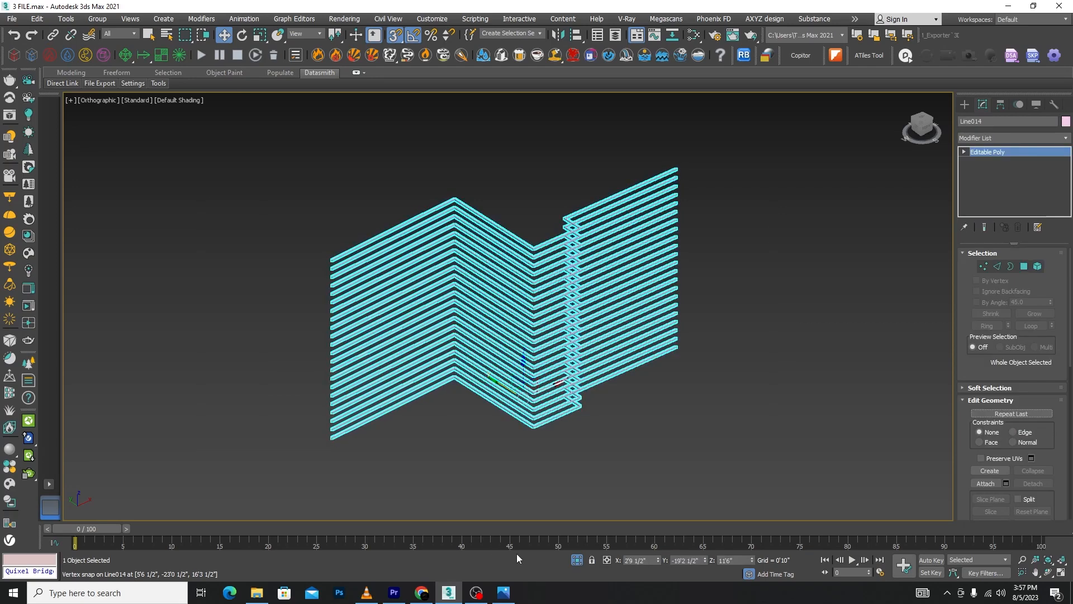
click(577, 560)
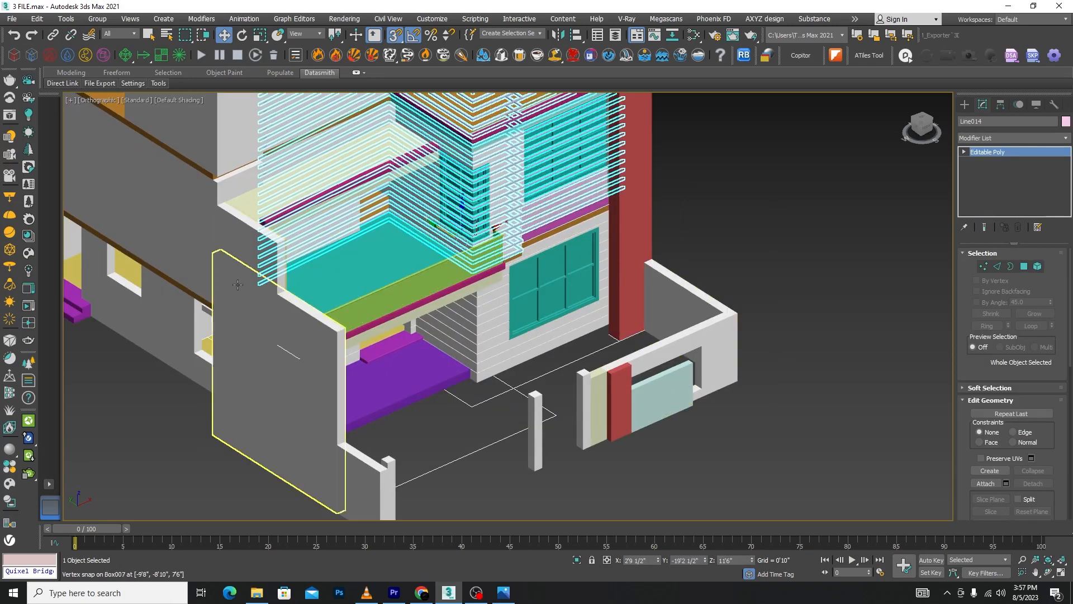
ctrl+click(202, 193)
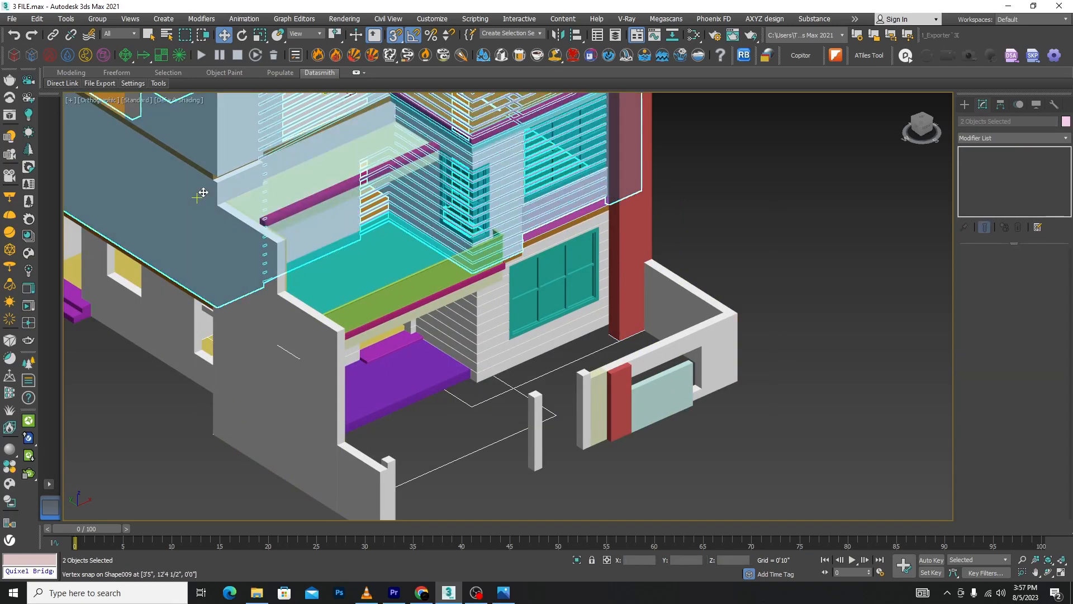
click(577, 559)
click(807, 417)
In the top wireframe view, move the combined strips' inner-corner vertices onto the wall's outer face line to straighten the slanted run
key(t)
key(z)
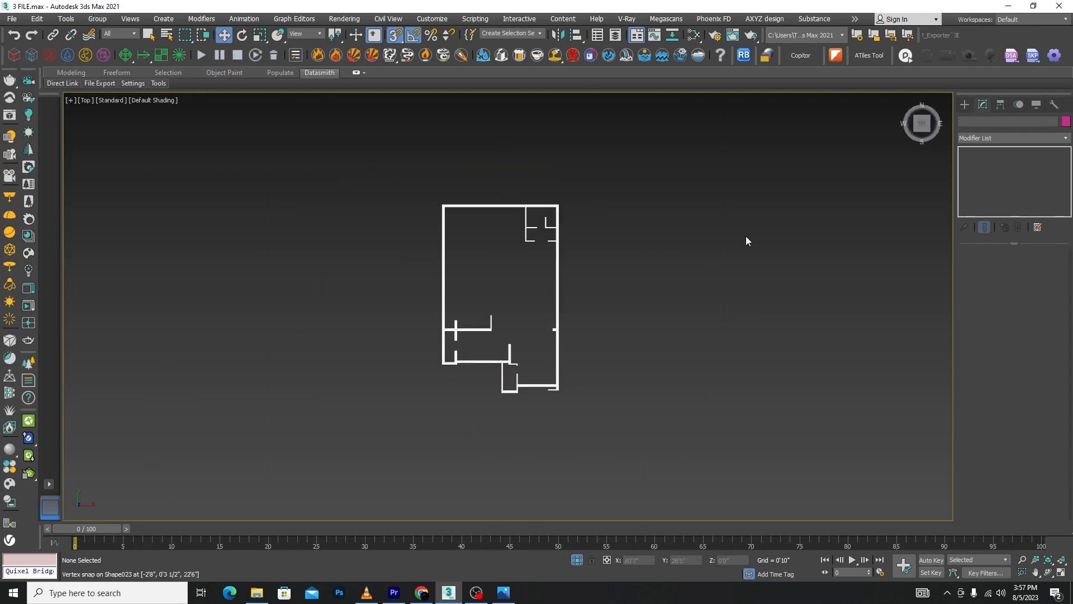
scroll(442, 378, up, 7)
key(F3)
scroll(681, 332, up, 4)
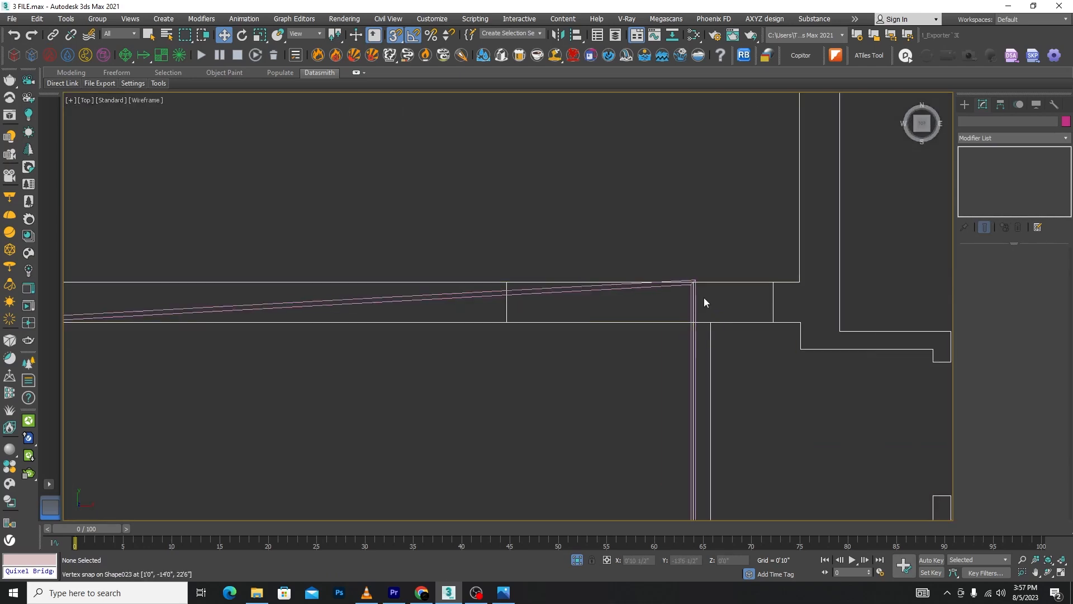
click(693, 296)
click(985, 268)
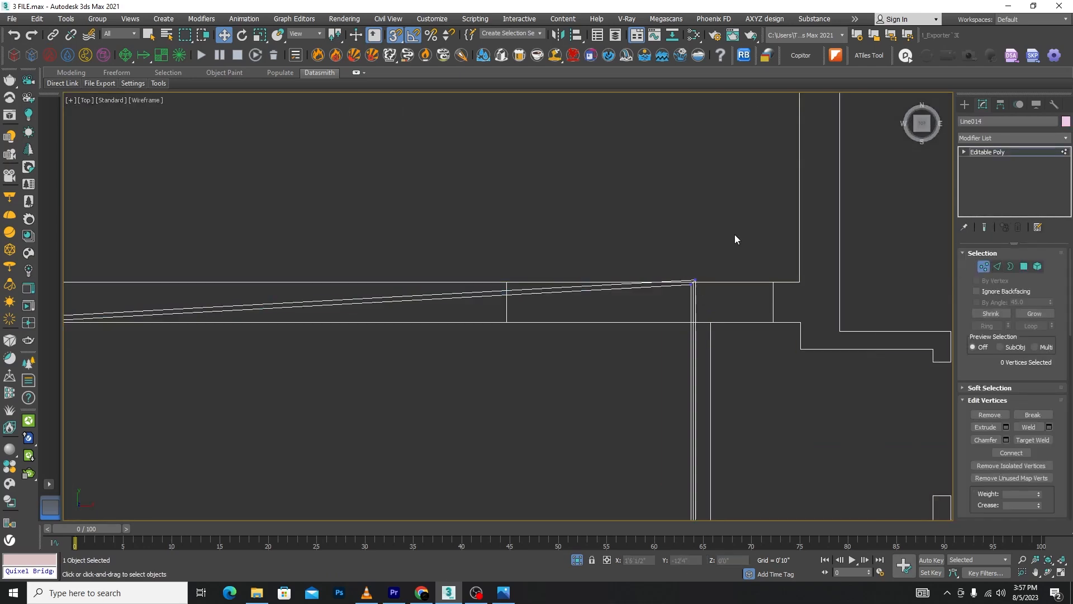
drag(734, 233, 677, 296)
scroll(679, 285, up, 4)
drag(714, 246, 790, 431)
scroll(737, 427, up, 5)
drag(661, 411, 420, 320)
scroll(833, 360, down, 5)
scroll(469, 351, up, 7)
drag(465, 352, 509, 294)
scroll(642, 297, down, 6)
scroll(785, 297, down, 1)
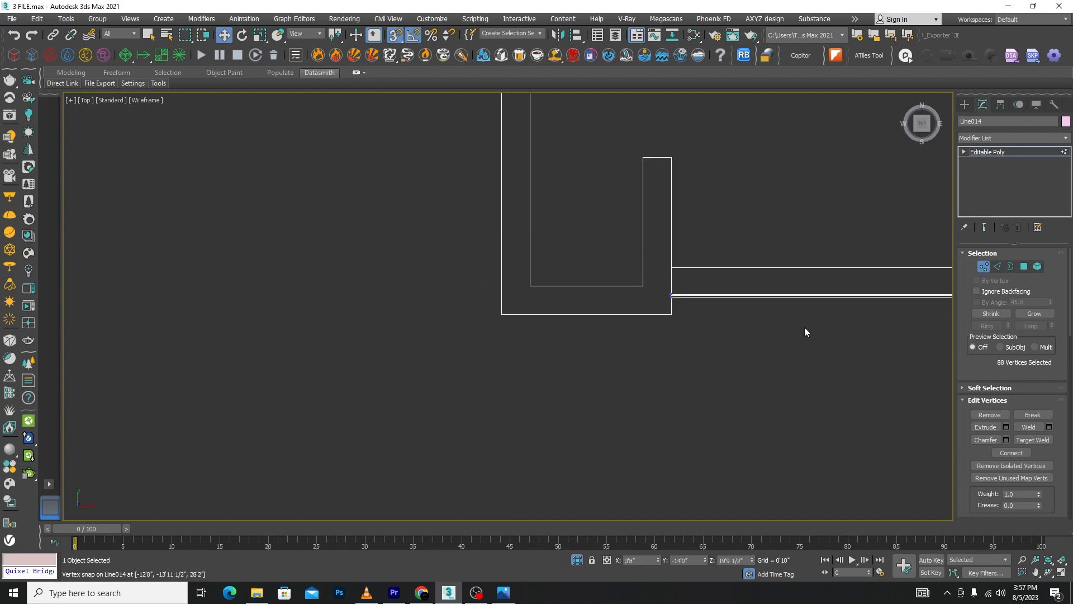
Check the realigned strips against the front walls from above and at an angle, then end vertex editing and deselect the strips
scroll(700, 290, up, 9)
scroll(426, 328, down, 6)
key(F3)
scroll(503, 318, down, 8)
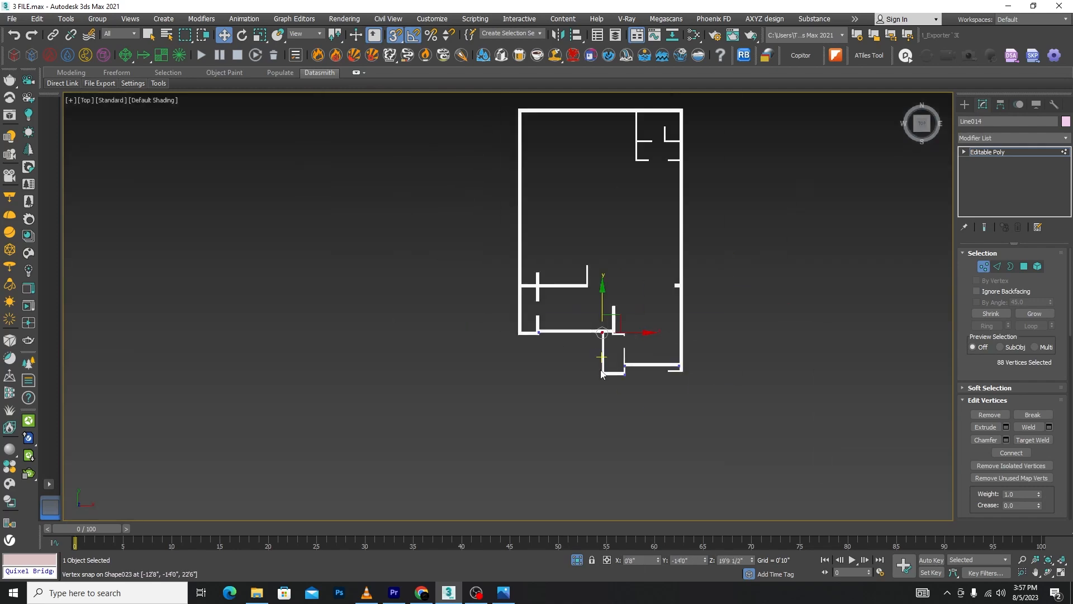
alt+middle_drag(611, 358, 591, 327)
scroll(591, 327, up, 5)
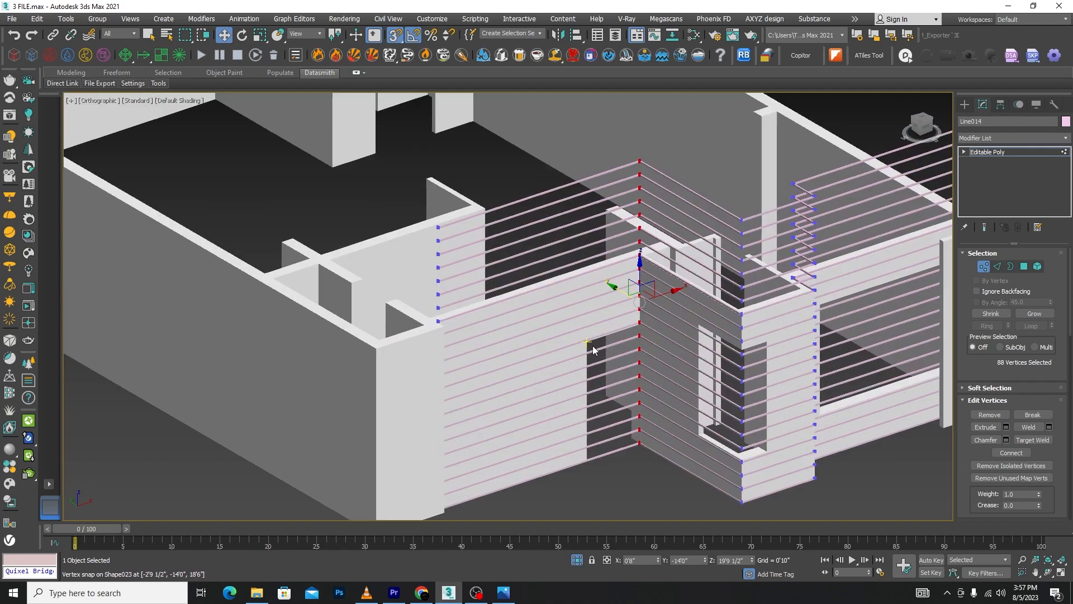
click(983, 268)
scroll(604, 269, down, 6)
click(590, 153)
scroll(572, 195, up, 4)
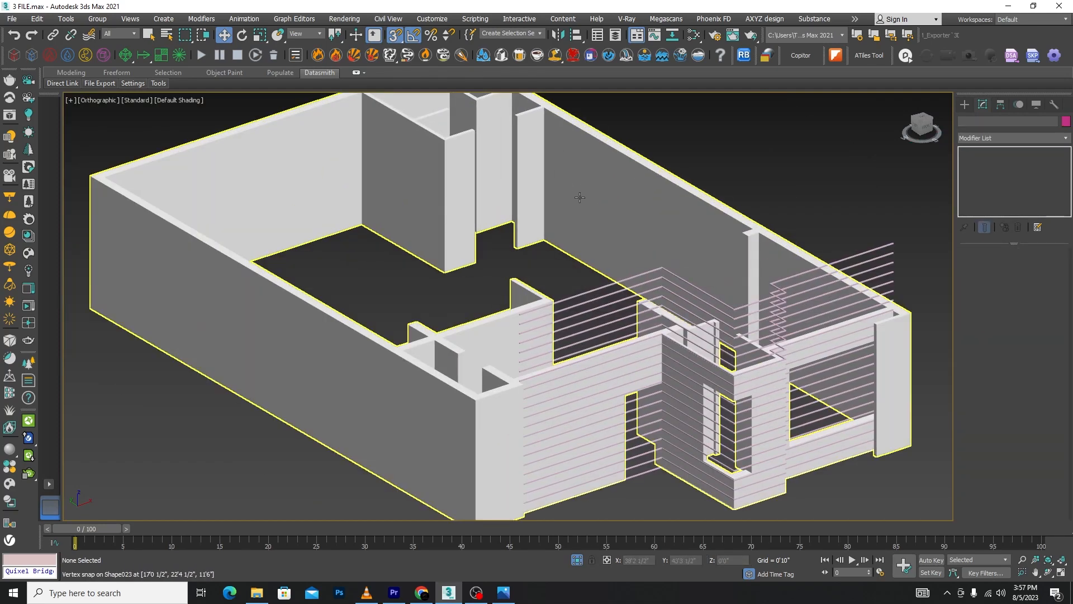
Subtract the combined strips from the upper-floor walls with ProBoolean, end picking and deselect the walls
click(603, 195)
click(966, 104)
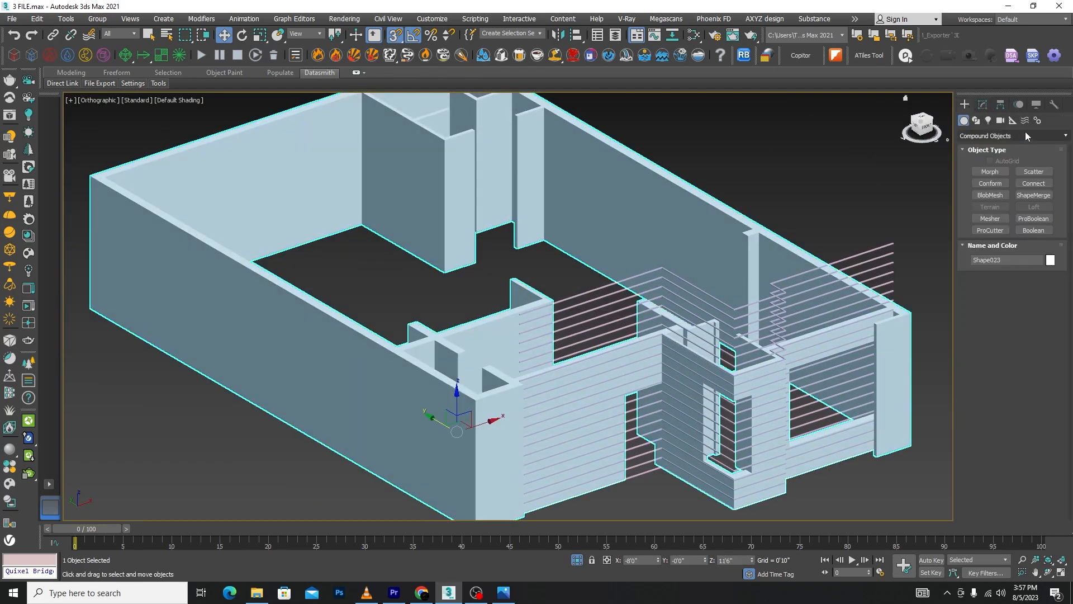
click(1025, 136)
click(1026, 136)
click(1033, 219)
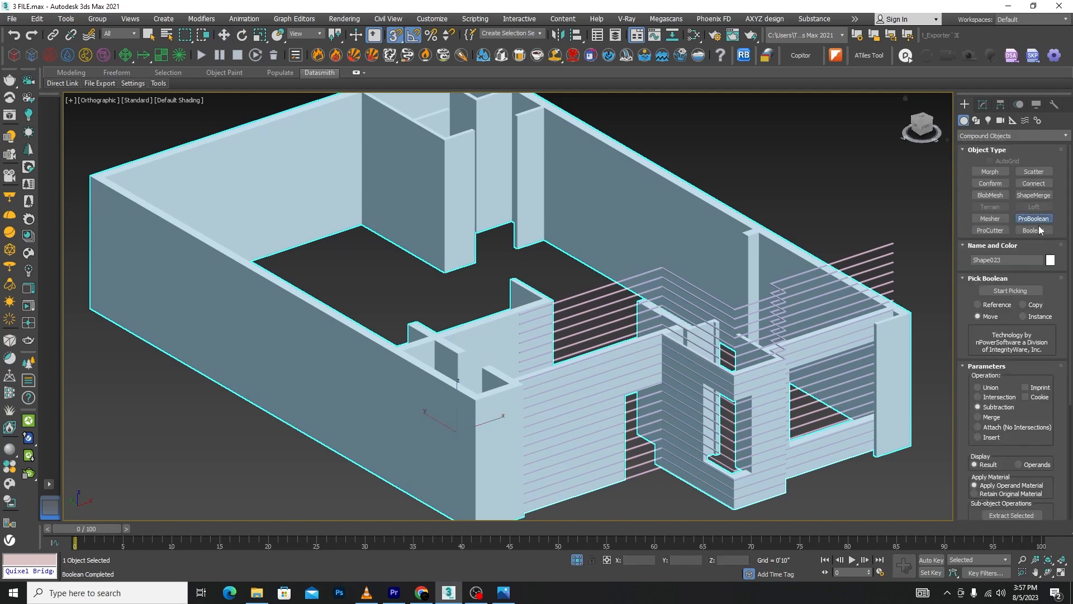
click(1014, 289)
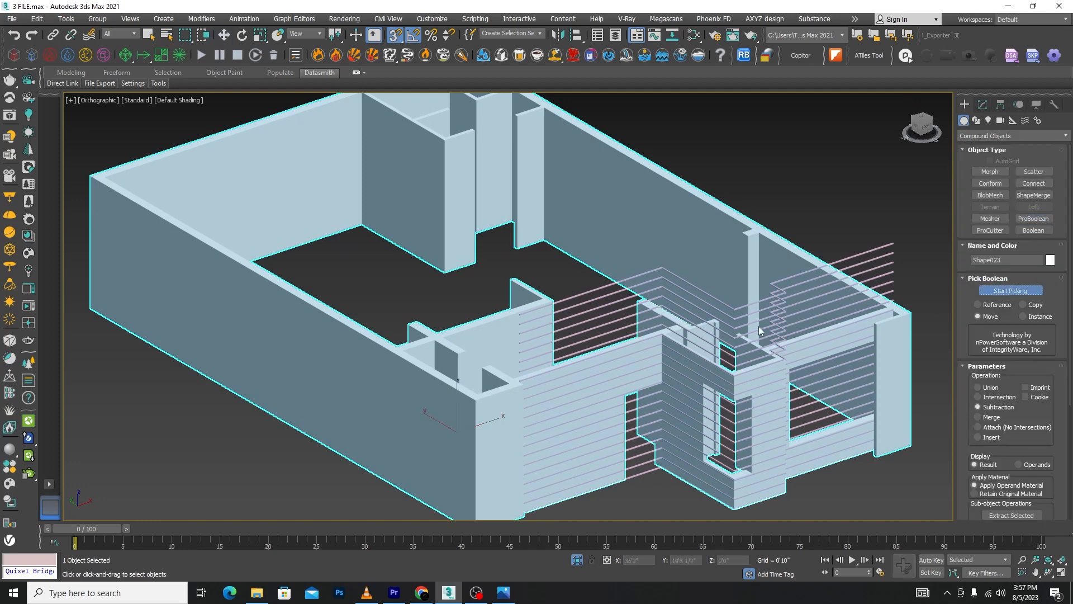
click(885, 290)
scroll(591, 330, down, 4)
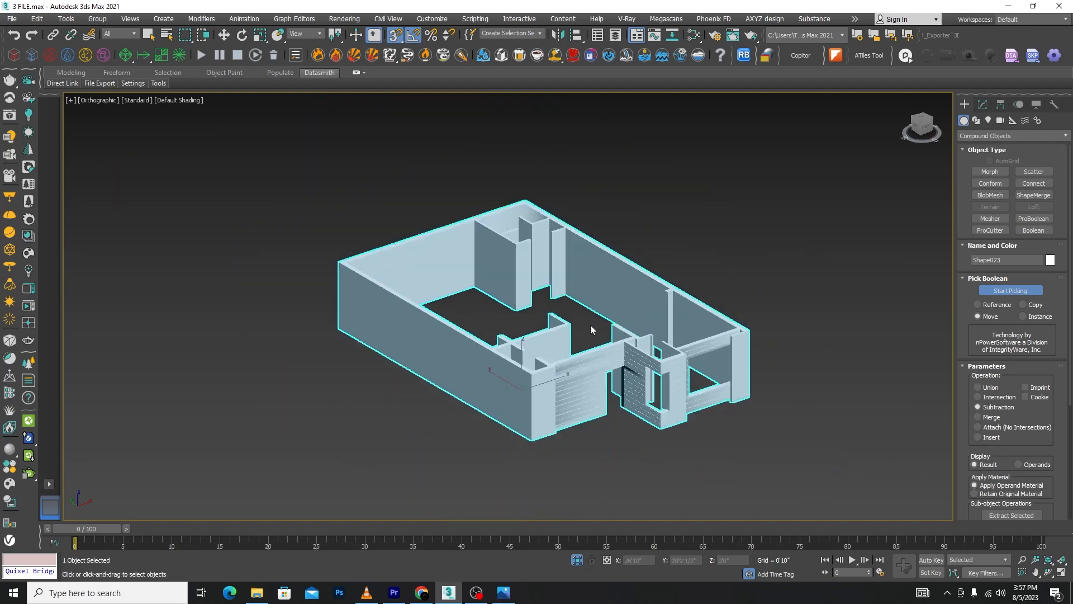
right_click(740, 434)
click(739, 434)
scroll(656, 394, up, 5)
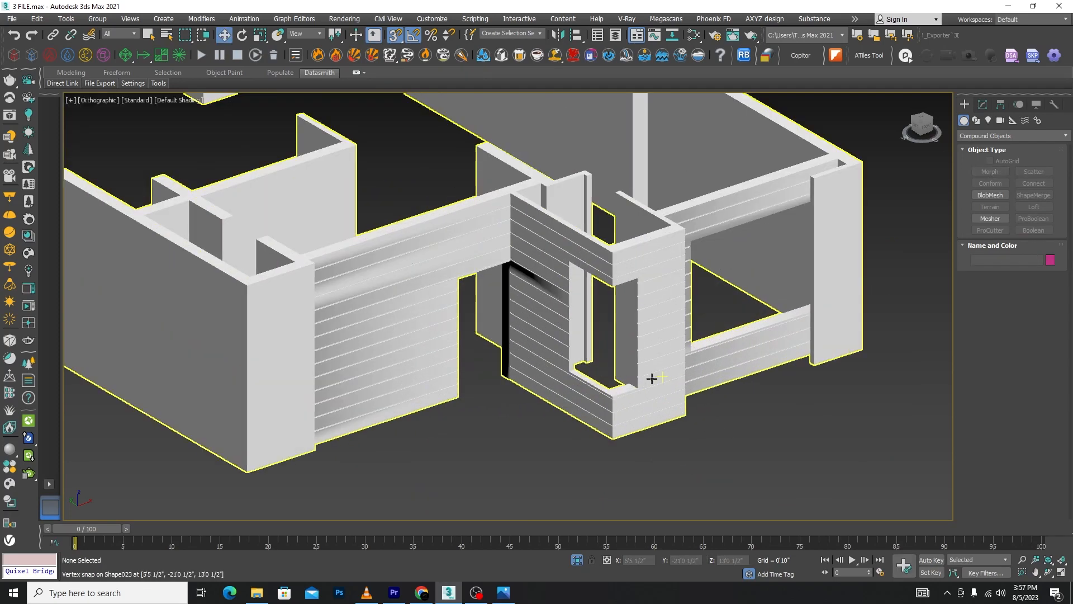
Apply a Smooth modifier to the grooved upper-floor walls to clean up the shading, and deselect them
click(560, 236)
click(983, 104)
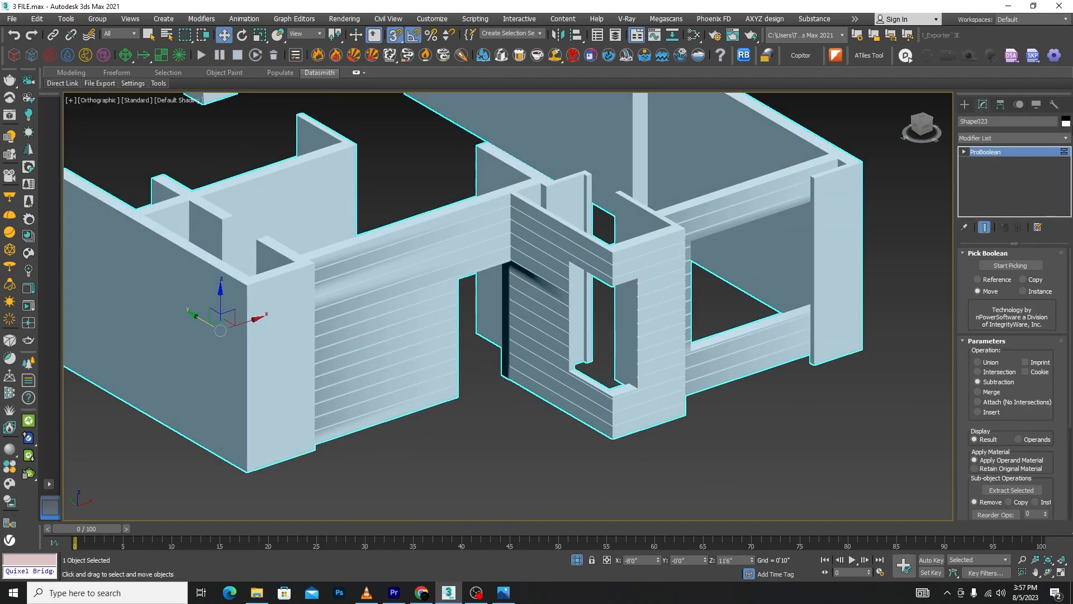
click(1068, 139)
text(sm)
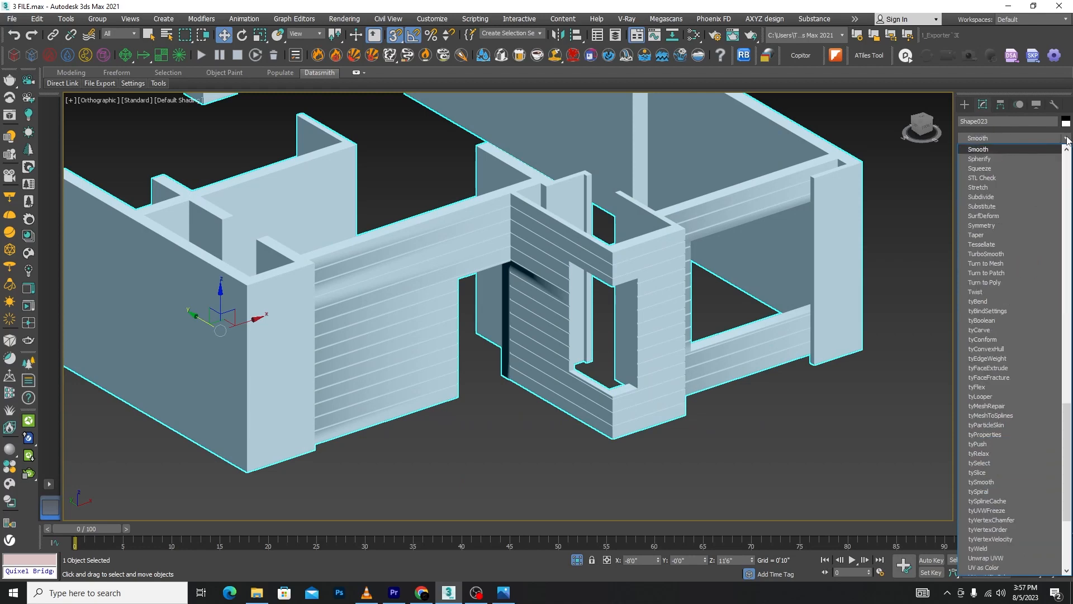
click(994, 146)
scroll(760, 273, down, 4)
click(760, 273)
scroll(643, 394, up, 4)
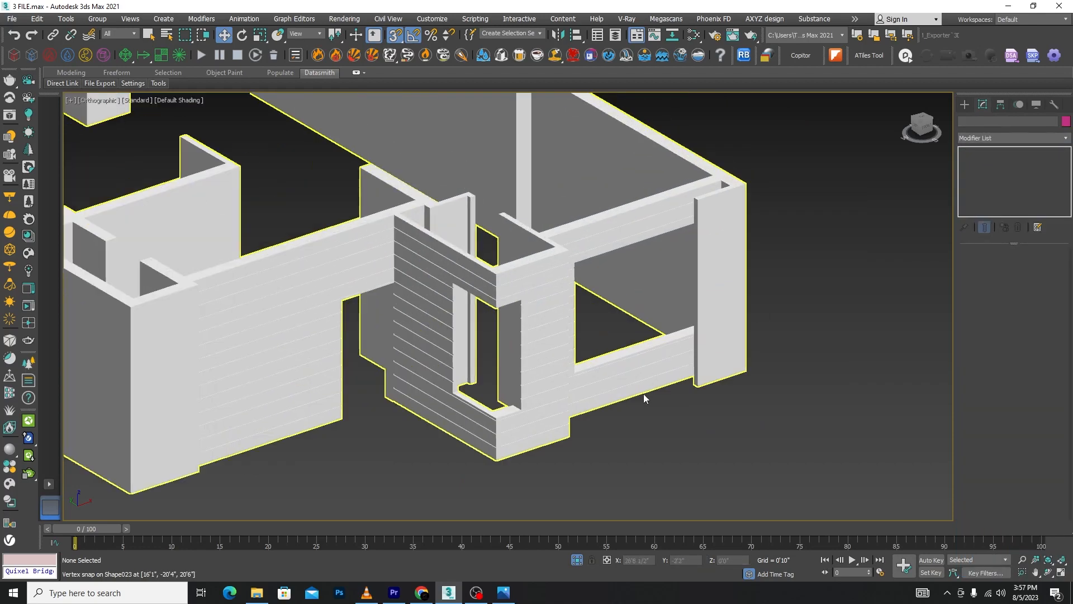
Exit isolation and inspect the grooved front facade from several angles
click(577, 560)
scroll(638, 291, down, 4)
scroll(528, 227, up, 6)
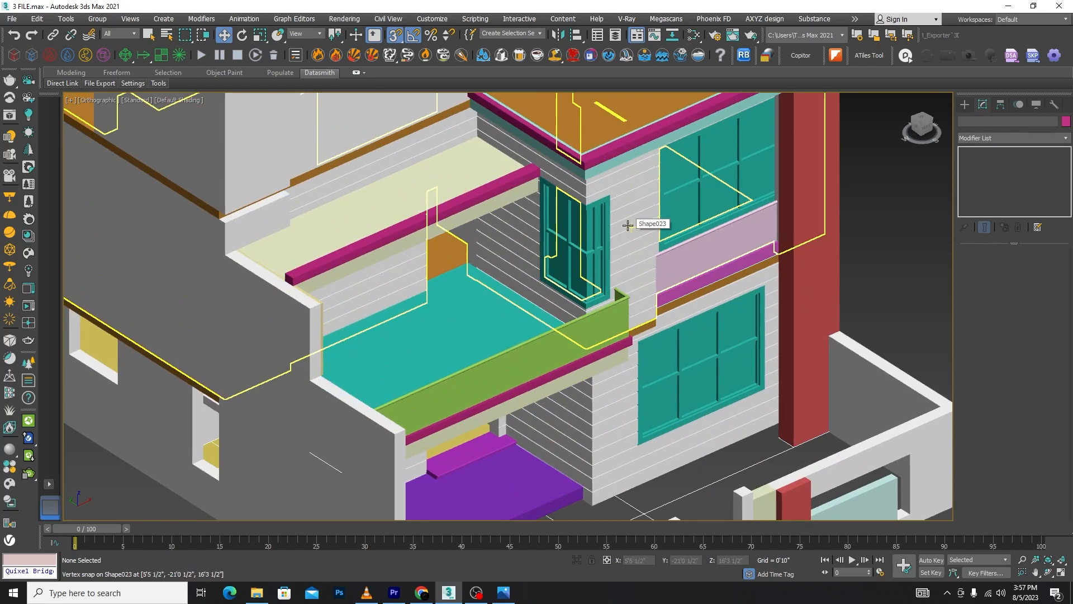
scroll(627, 207, down, 5)
alt+middle_drag(626, 207, 508, 106)
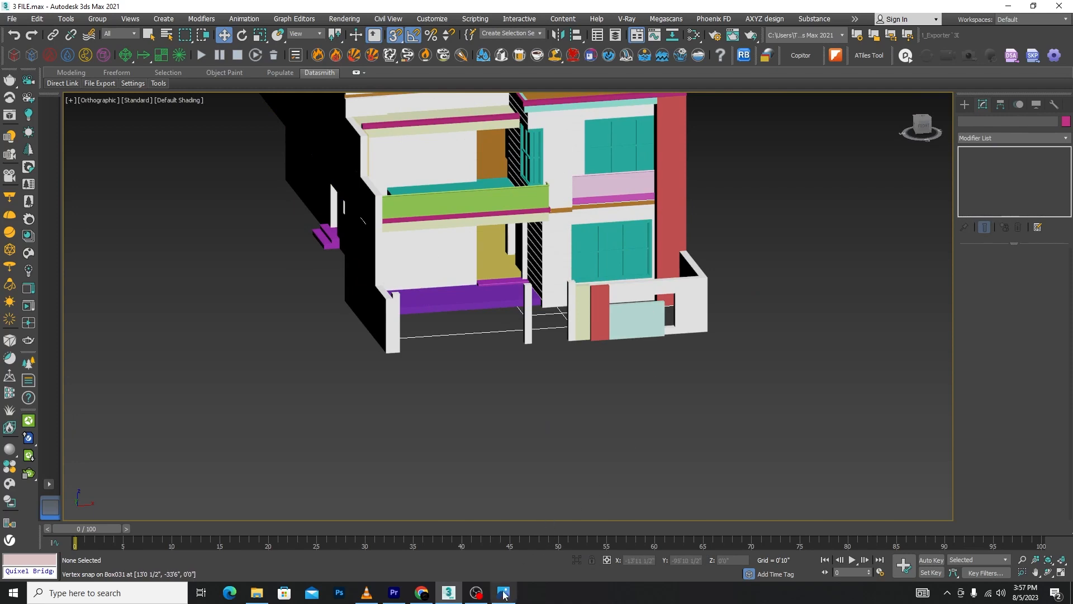
Examine the reference photo of the house and compare its top-floor cladding with the model's front facade
key(alt+Tab)
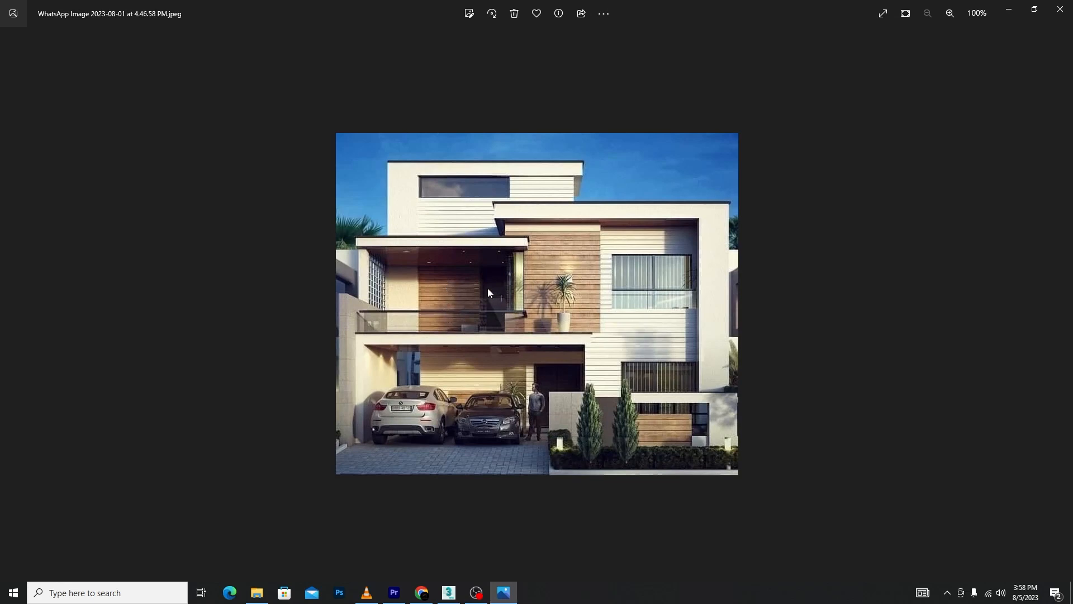
click(1007, 12)
scroll(612, 334, down, 5)
scroll(573, 192, up, 5)
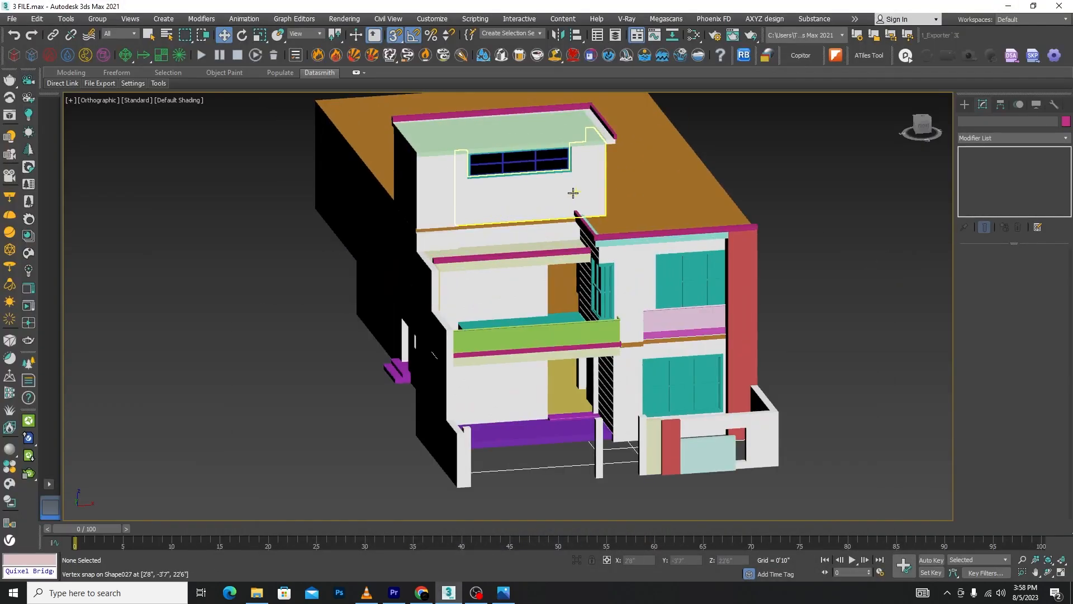
scroll(515, 288, up, 3)
scroll(541, 271, down, 3)
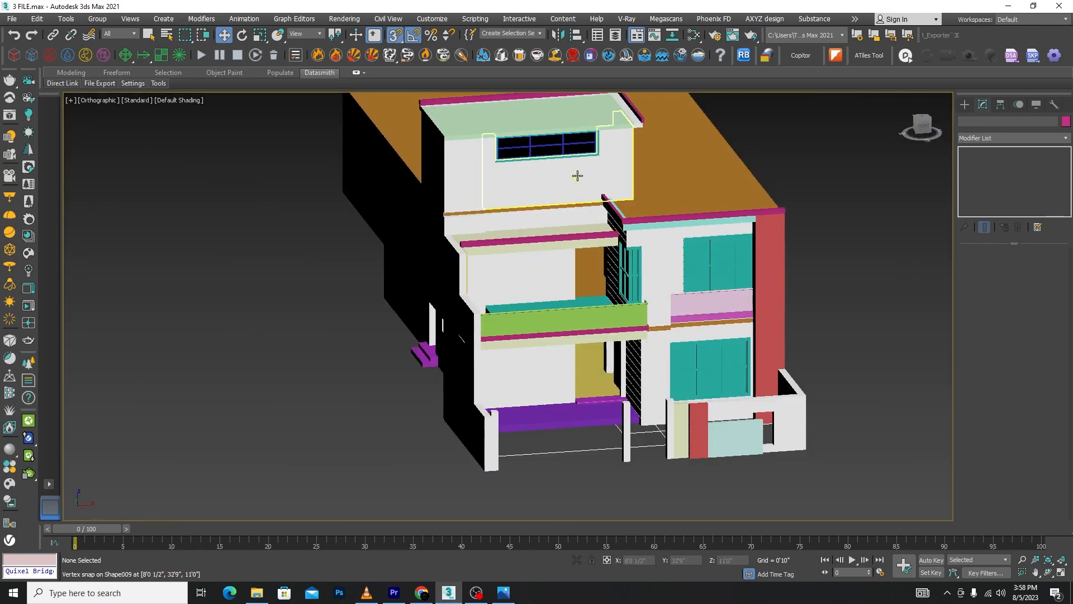
Select the top-floor front wall and the adjoining top-floor walls, isolate them and clear the selection
click(578, 175)
alt+middle_drag(578, 176, 555, 231)
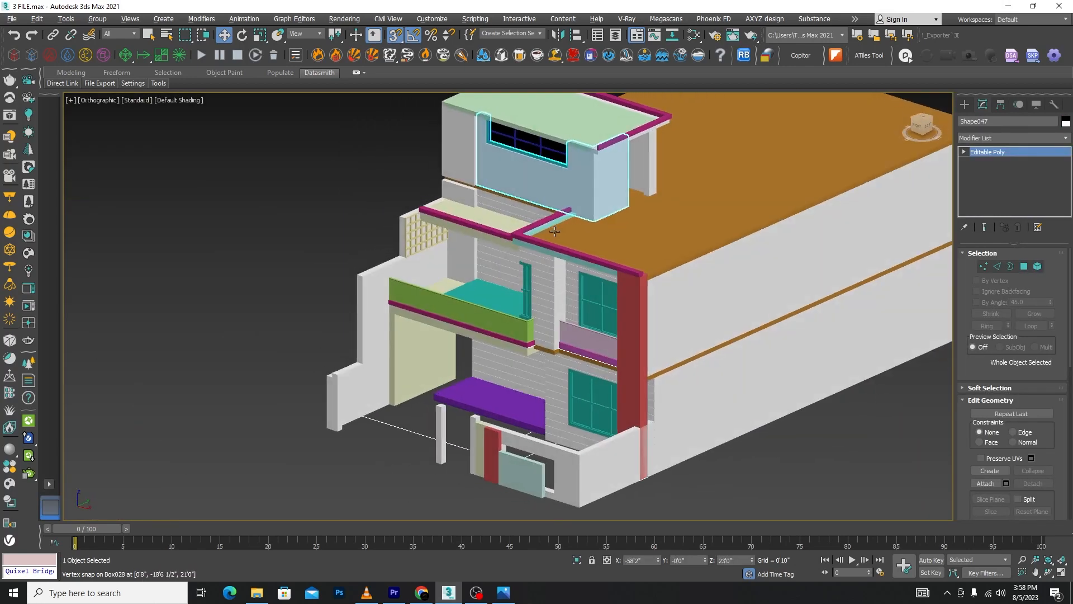
ctrl+click(643, 158)
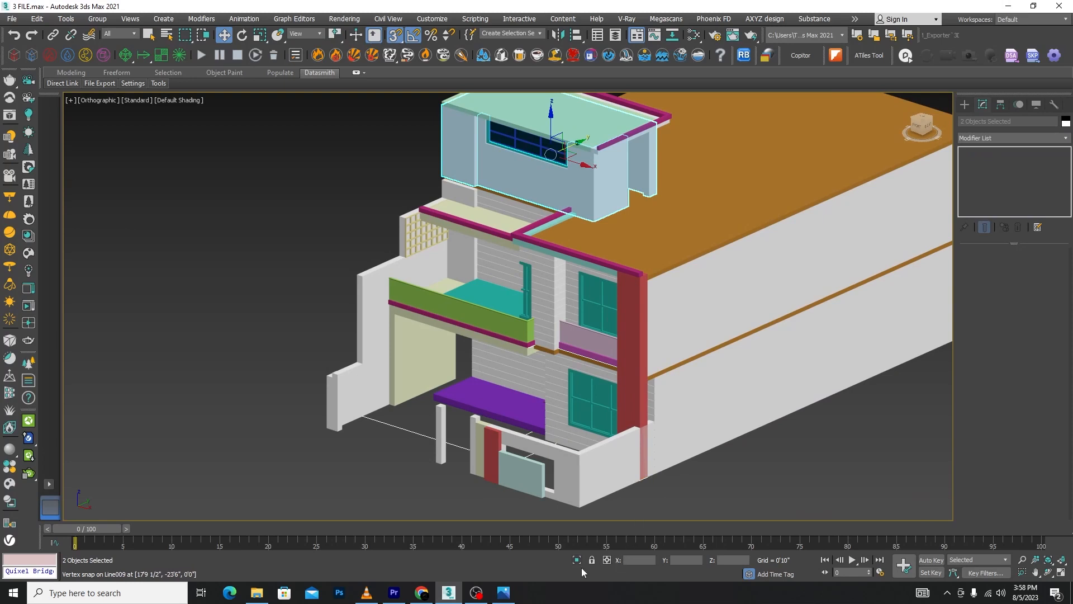
key(alt+q)
click(813, 438)
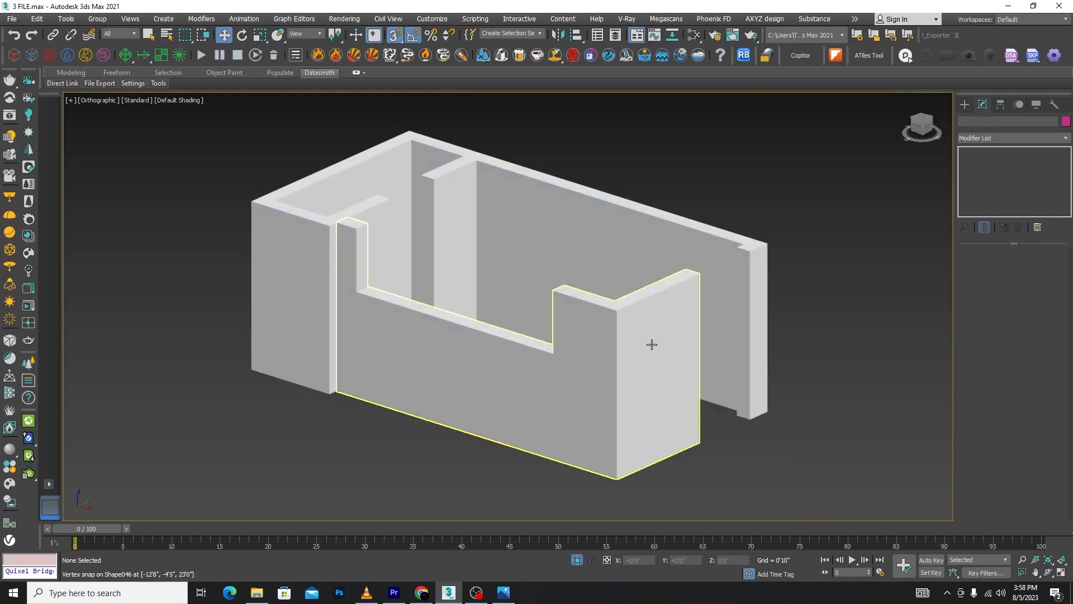
Draw a rectangular 0'1" by 0'1" spline strip with vertex snap along the lower edges of the top-floor front wall and its side return
click(643, 382)
click(964, 105)
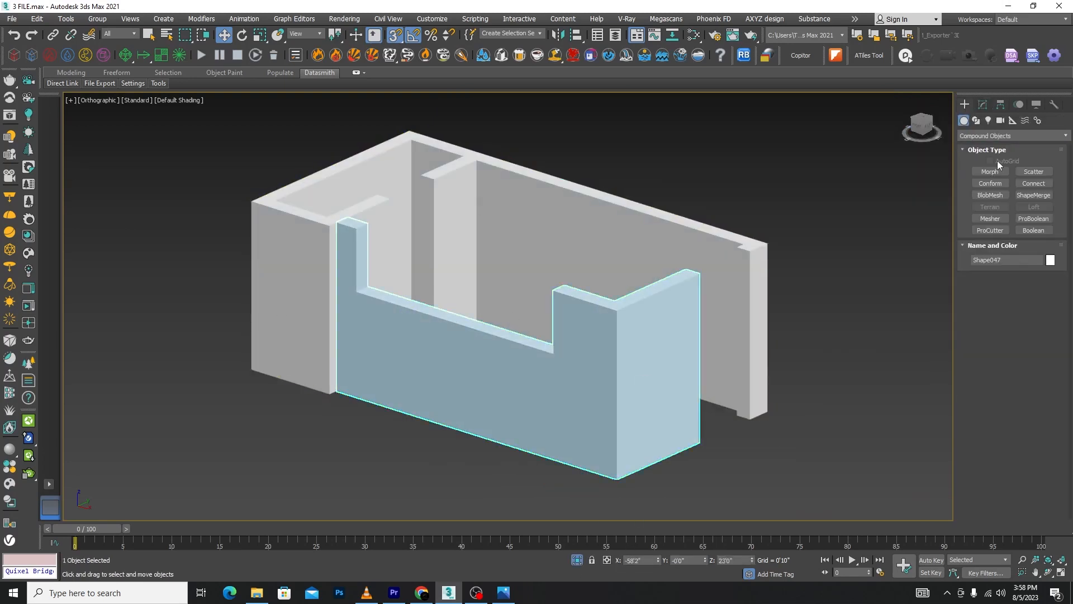
click(984, 136)
click(973, 147)
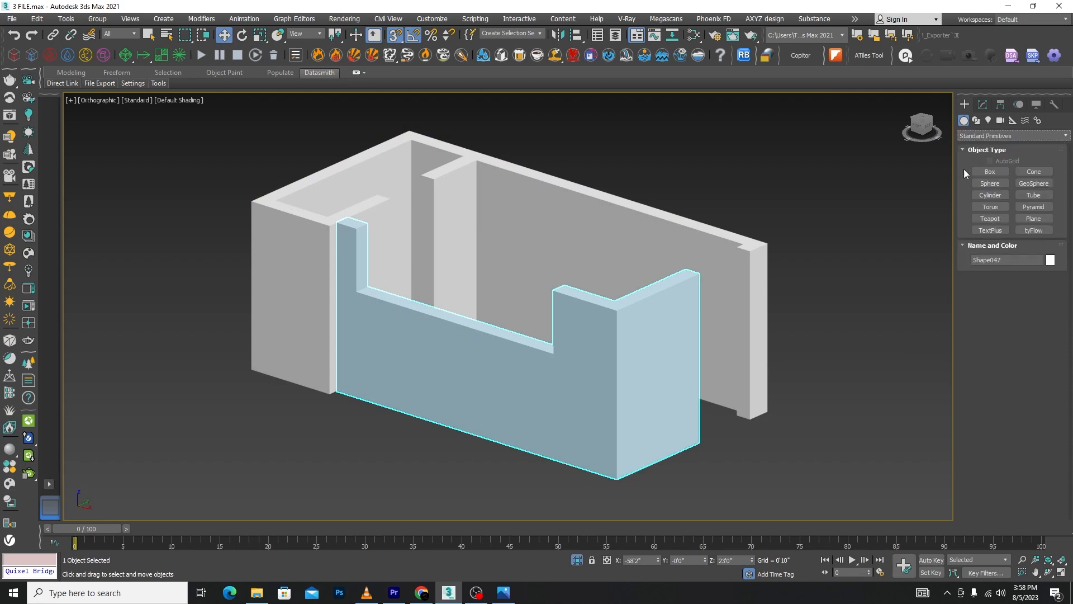
click(976, 120)
click(991, 180)
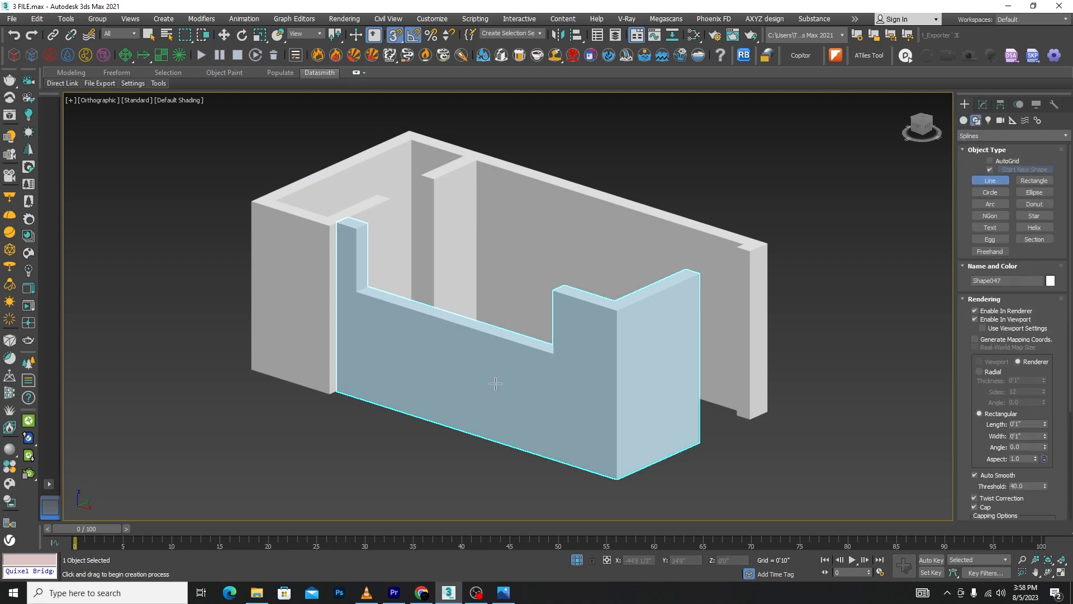
scroll(307, 428, up, 3)
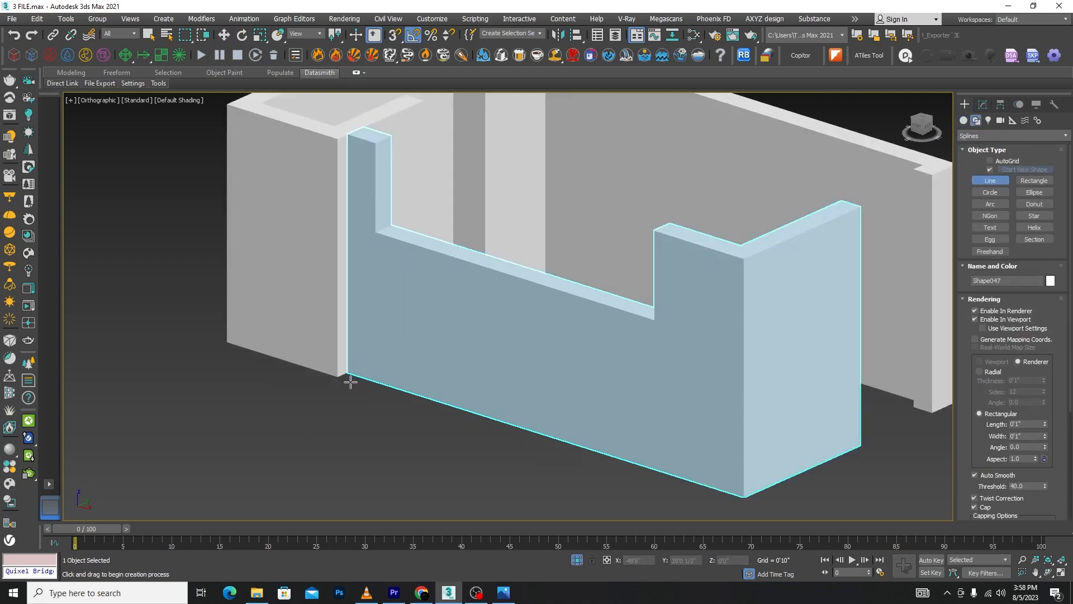
key(s)
click(349, 374)
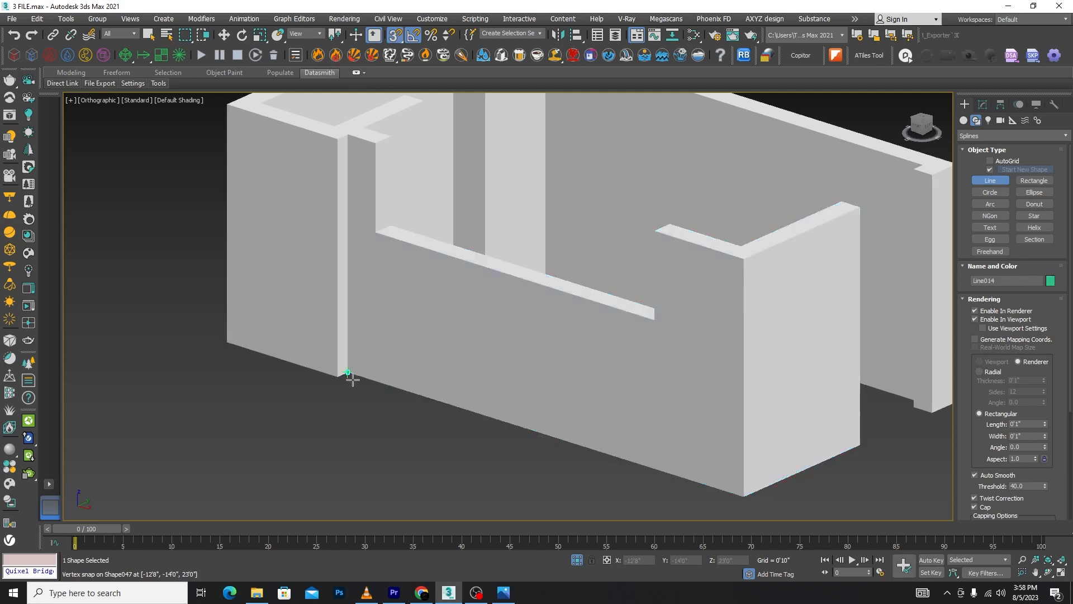
click(746, 497)
click(861, 446)
right_click(826, 489)
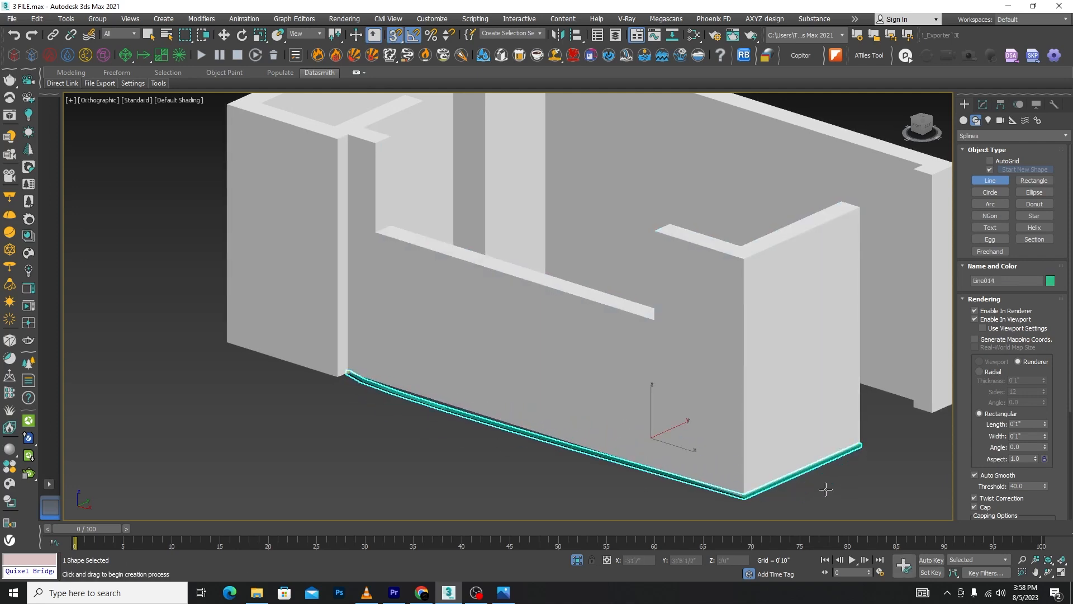
right_click(826, 489)
Convert the new strip's vertices to Corner type to straighten its curved run along the front wall
scroll(441, 341, up, 3)
scroll(432, 270, up, 3)
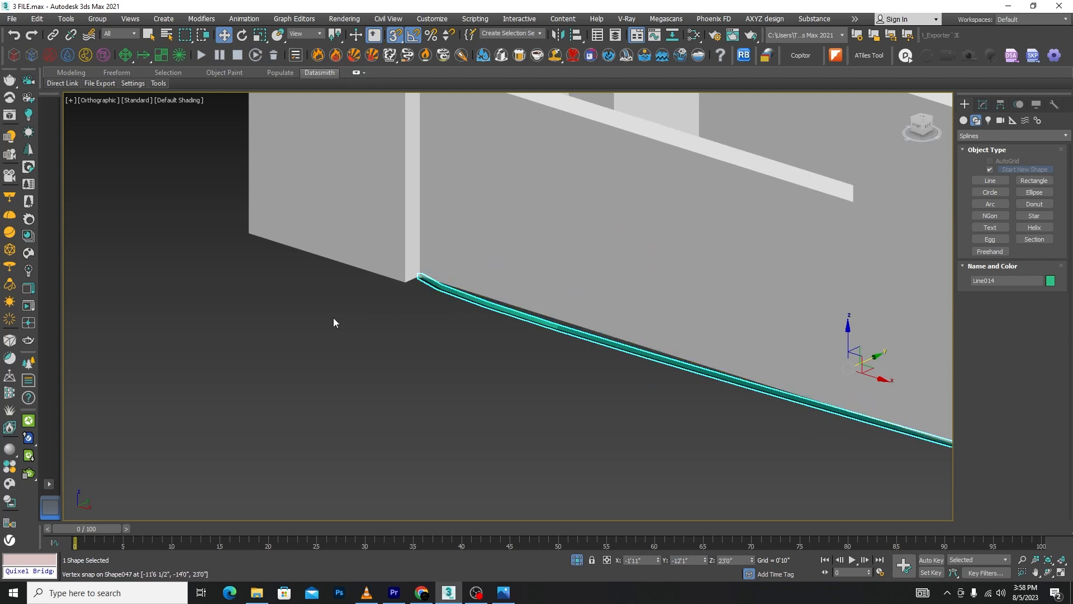
scroll(334, 322, down, 6)
click(982, 106)
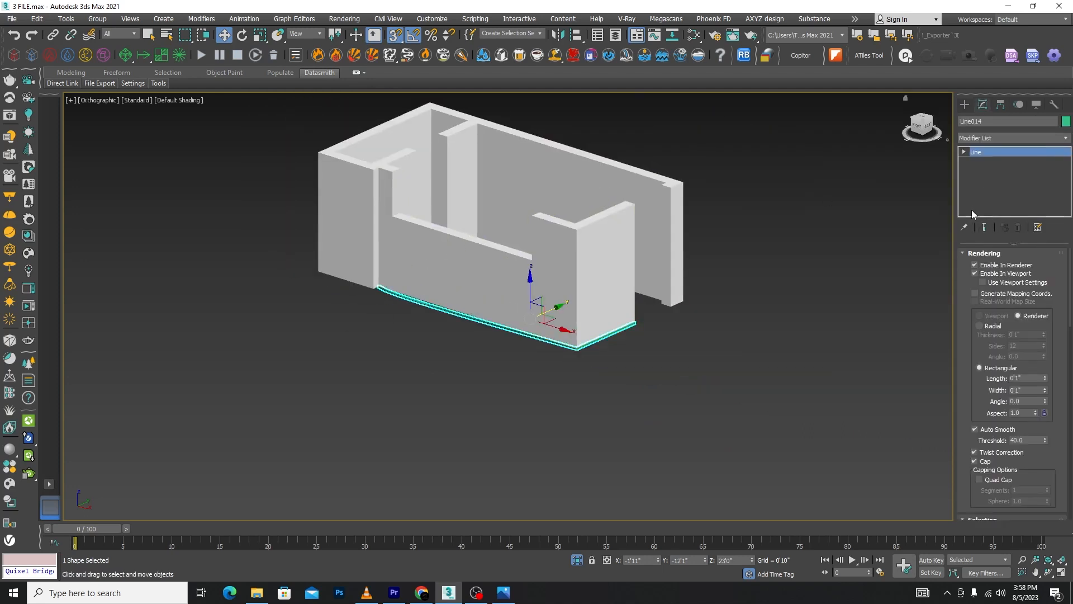
click(985, 162)
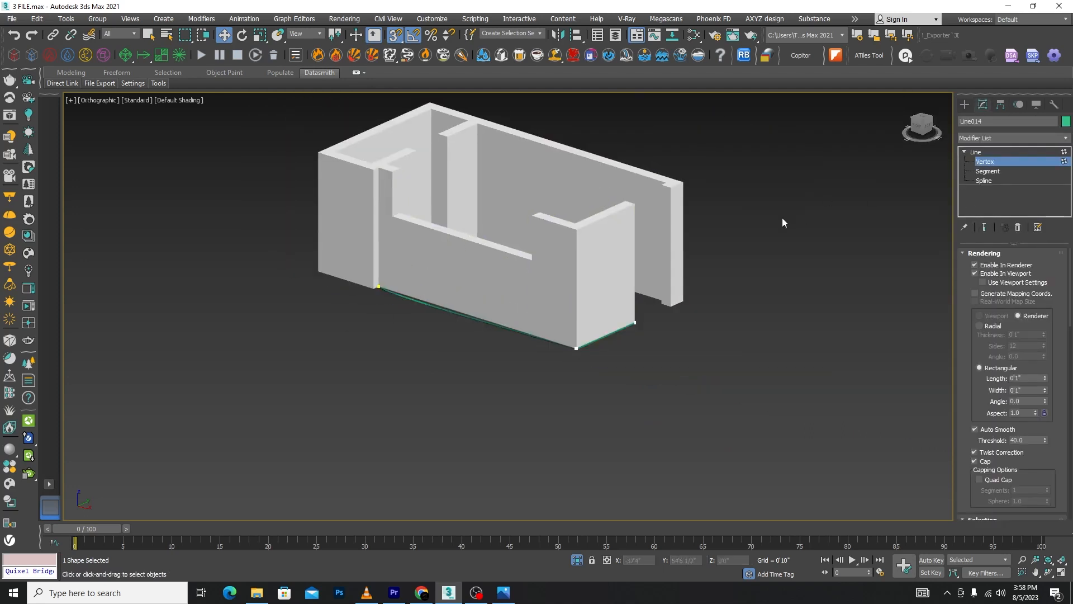
click(378, 288)
right_click(478, 327)
click(469, 271)
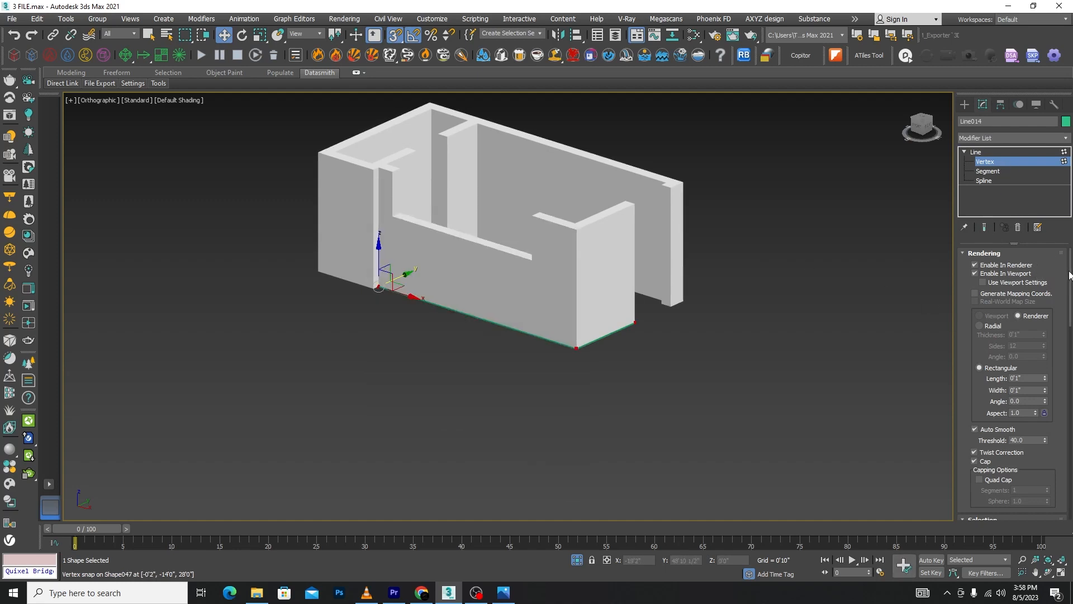
Set the Line tool's drag type to Corner
scroll(1070, 273, down, 15)
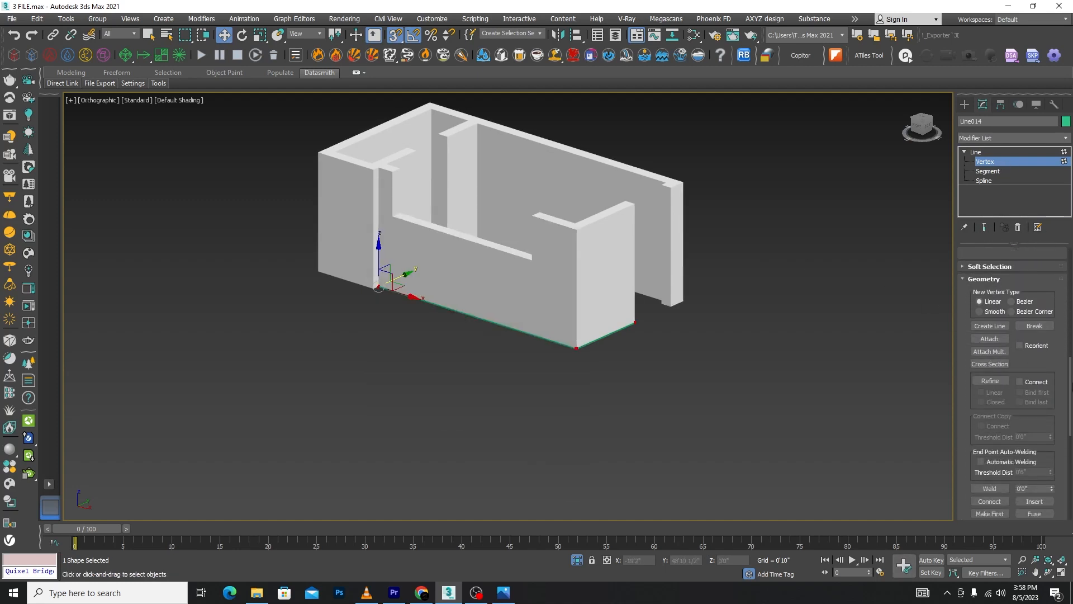
scroll(1070, 274, down, 10)
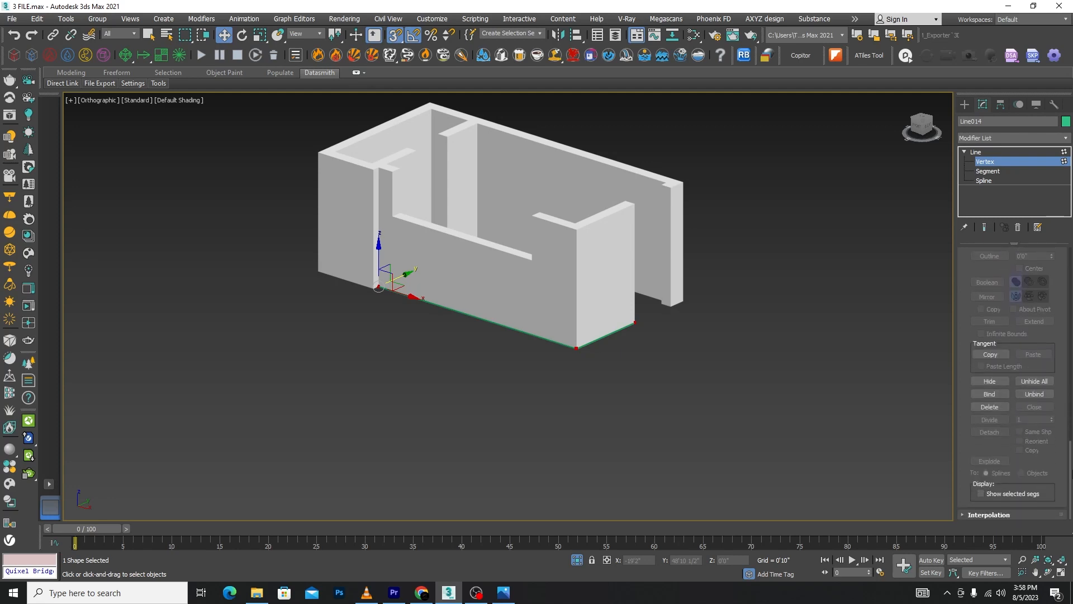
scroll(1070, 273, up, 10)
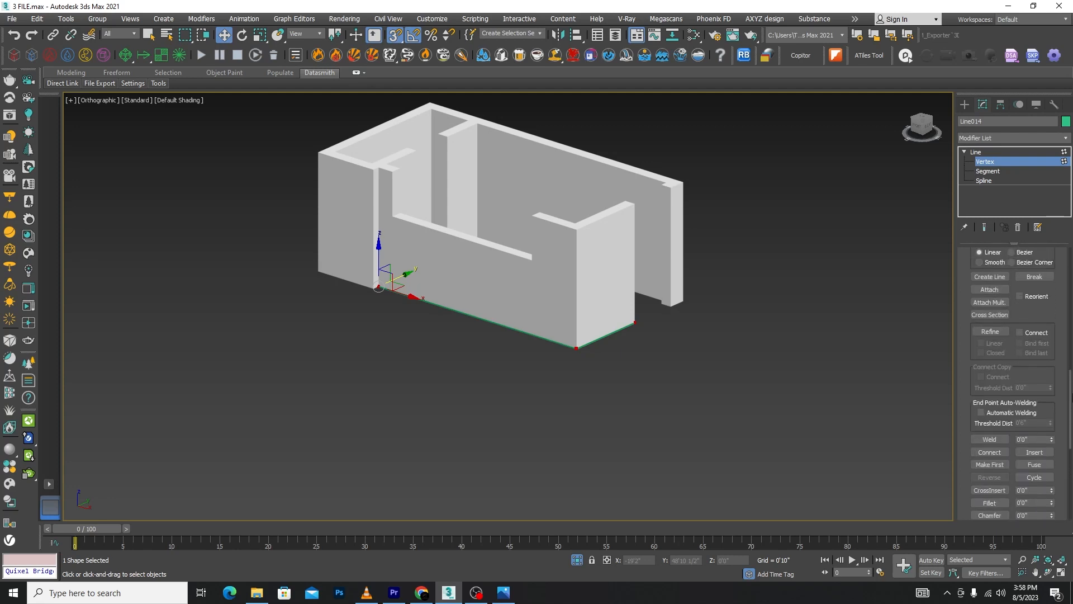
click(964, 104)
click(990, 181)
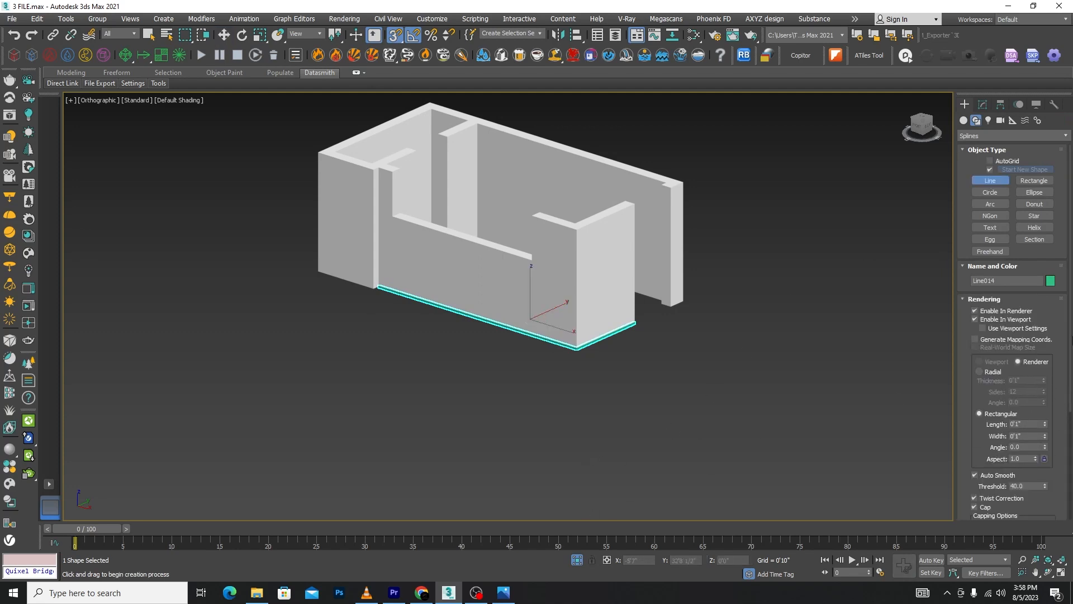
scroll(998, 433, down, 5)
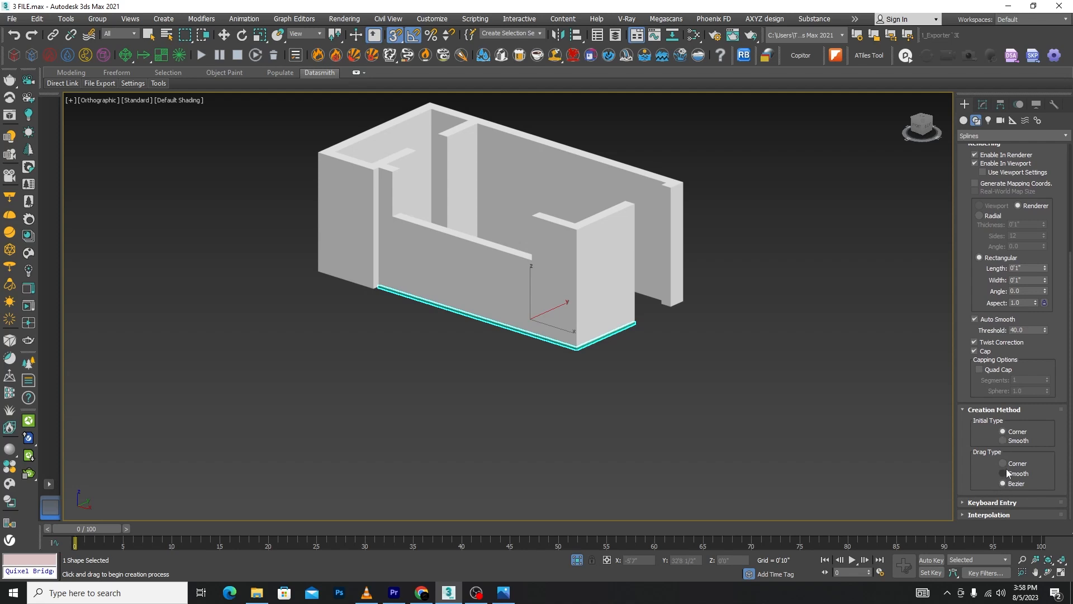
click(1002, 463)
Draw a five-point test line beside the walls to check for straight segments, and delete it
click(448, 478)
click(798, 431)
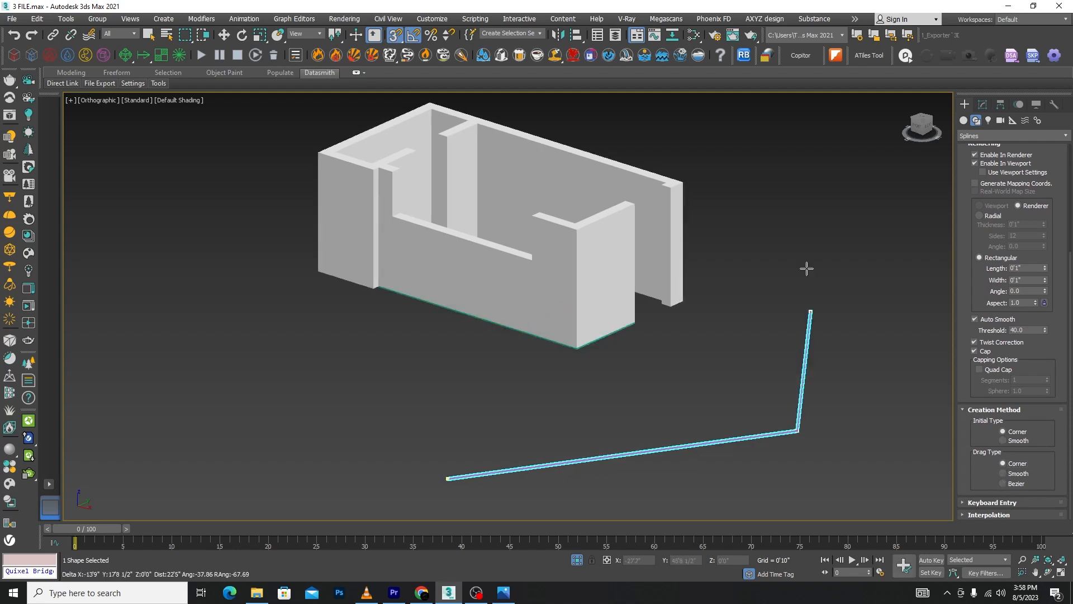
click(779, 194)
click(908, 360)
click(652, 391)
right_click(858, 241)
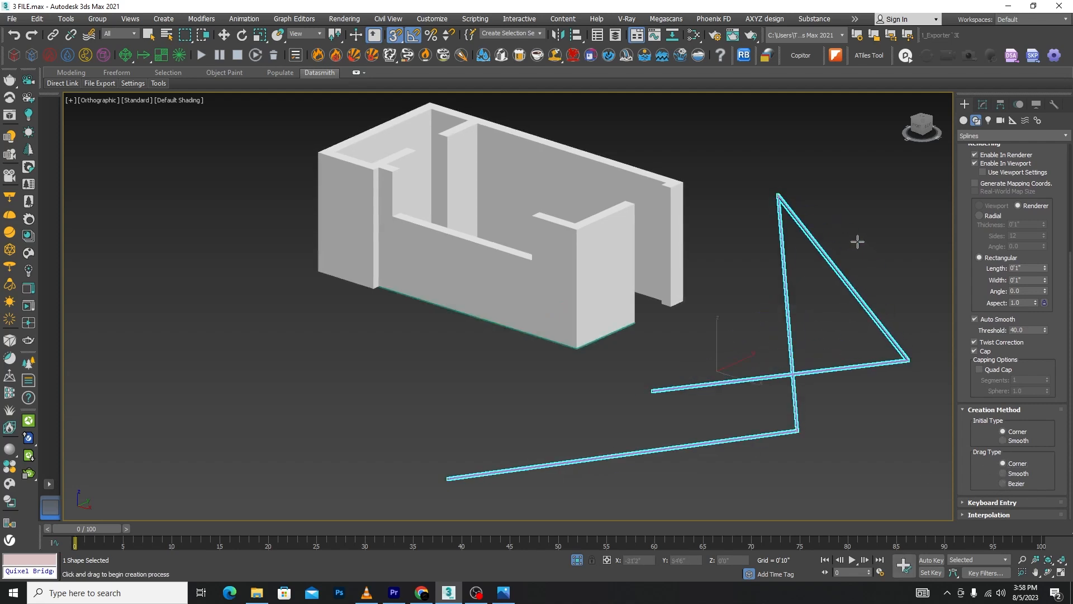
key(Delete)
Select the strip along the front wall's lower edge and show the isolated walls in a wireframe Left view
key(w)
scroll(592, 343, up, 8)
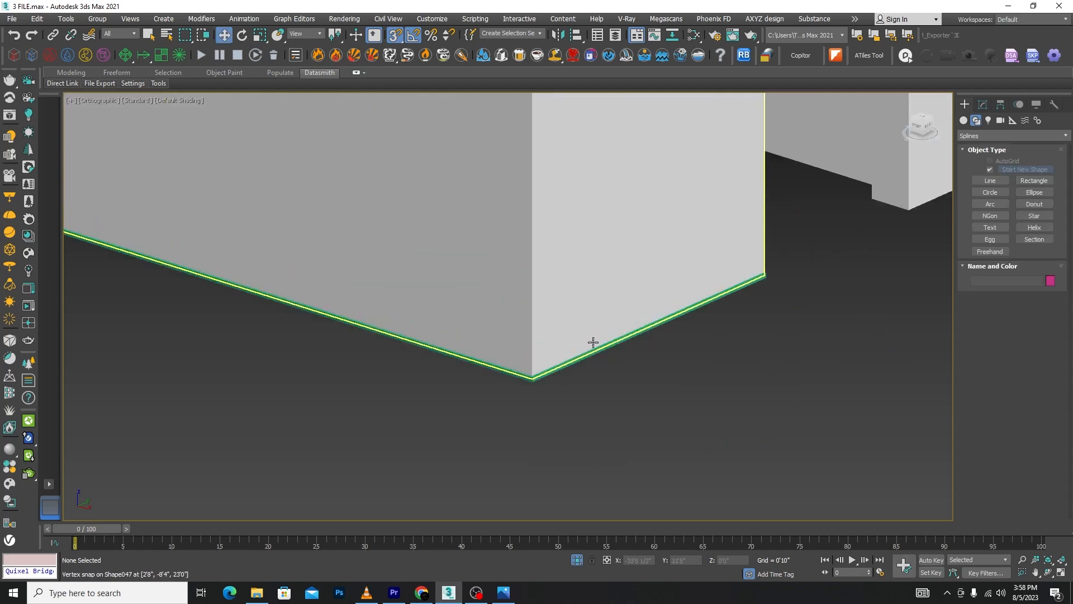
click(598, 351)
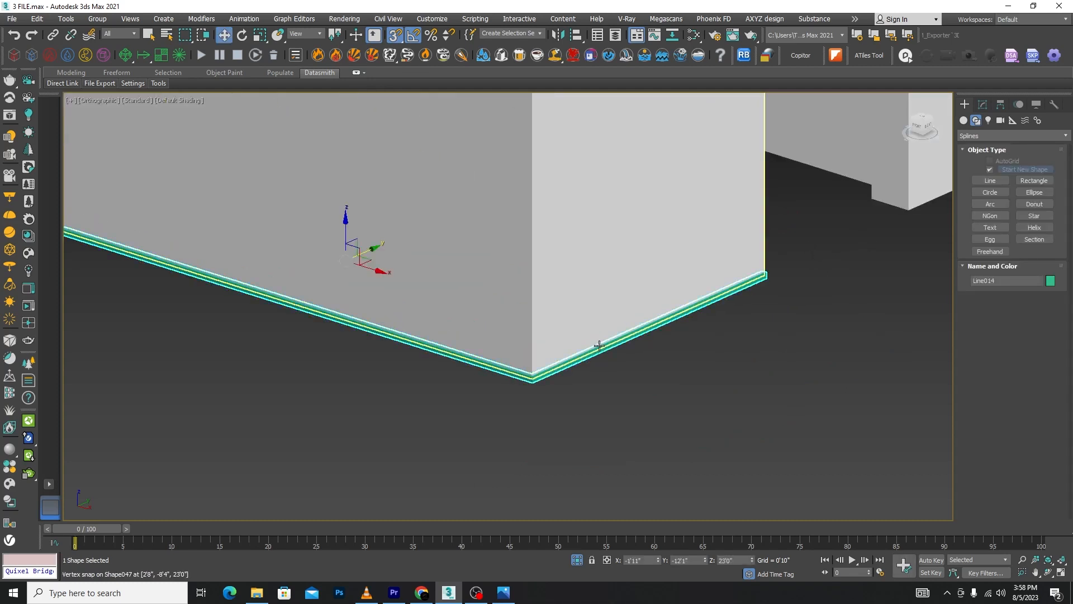
right_click(621, 333)
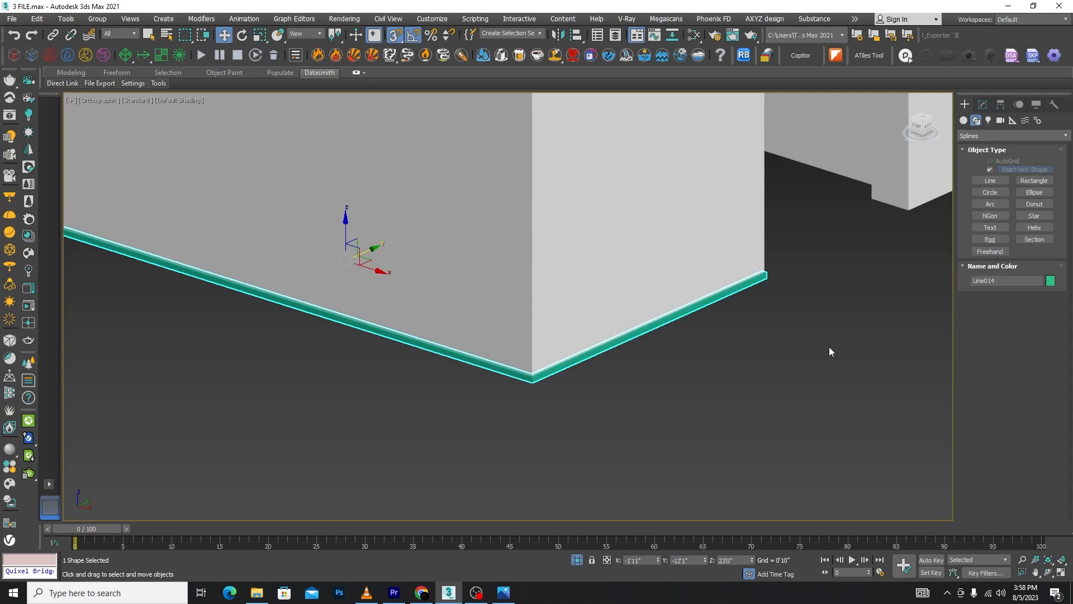
key(l)
key(F3)
scroll(678, 243, up, 10)
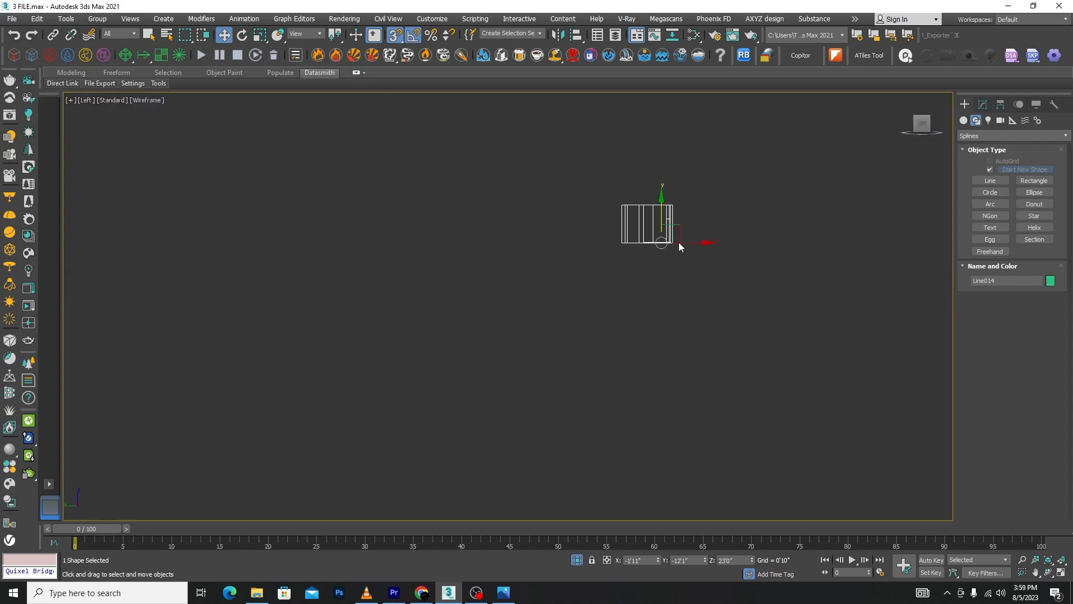
scroll(662, 262, up, 4)
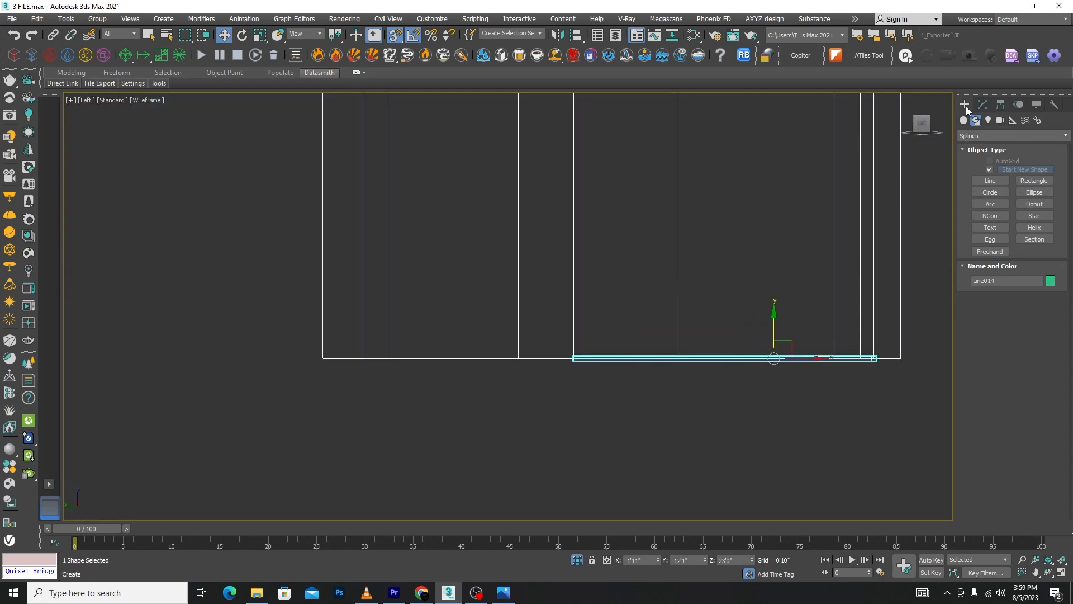
Draw a vertex-snapped box about 4'11 1/2" by 4'10 1/2" from the front wall opening's sill level down to the wall base
click(984, 135)
click(964, 120)
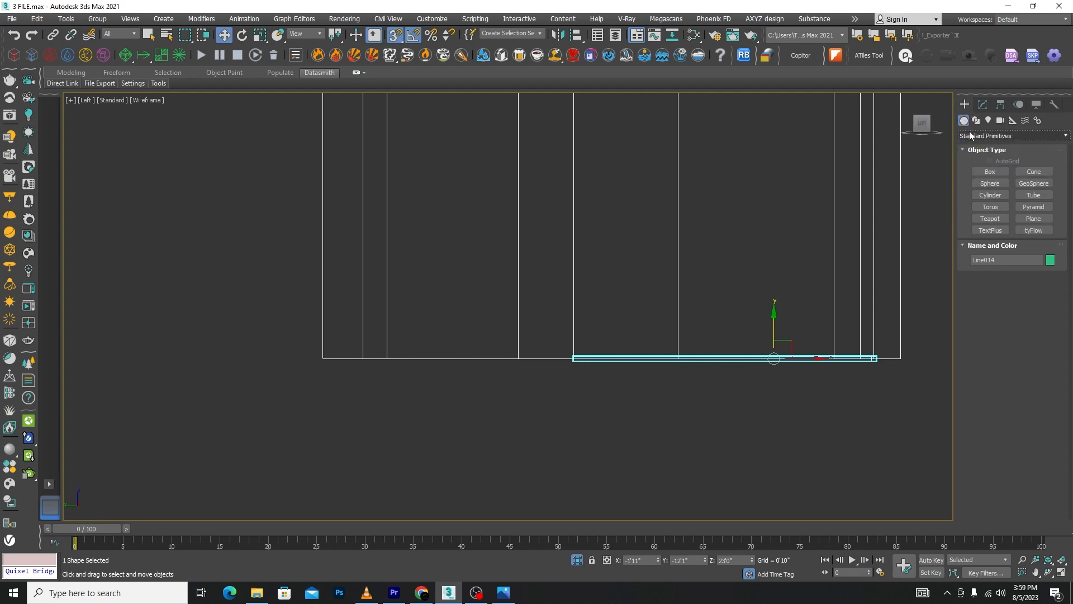
click(990, 171)
scroll(594, 293, down, 6)
scroll(605, 244, up, 2)
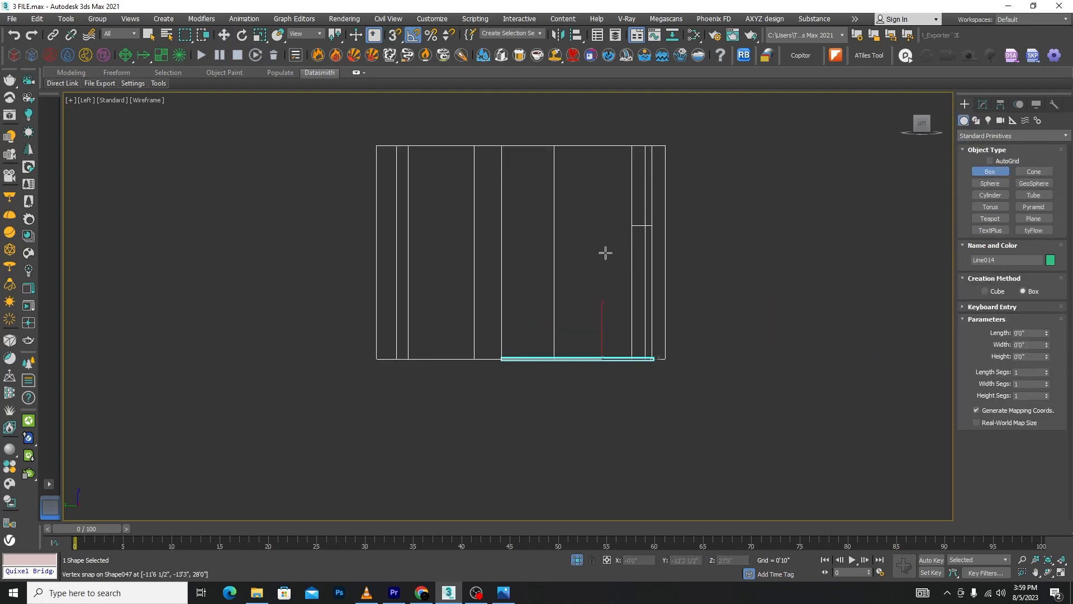
drag(631, 225, 505, 347)
right_click(506, 347)
drag(632, 227, 495, 364)
click(495, 363)
right_click(495, 363)
Set the box's length to 0'9" and snap its lower edge onto the base of the walls as a spacer
click(983, 105)
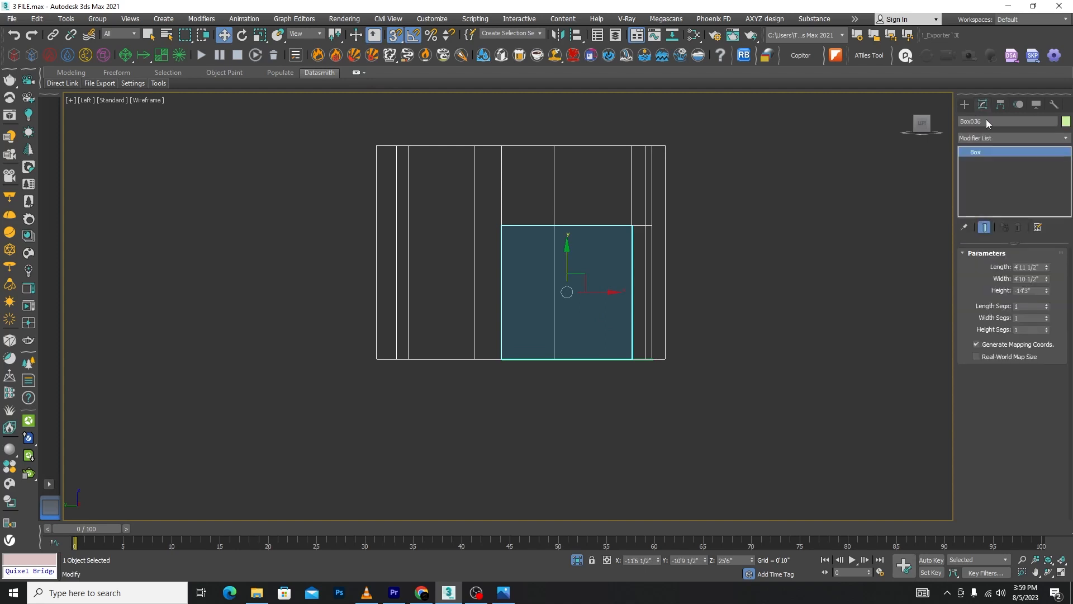
drag(1047, 270, 1035, 282)
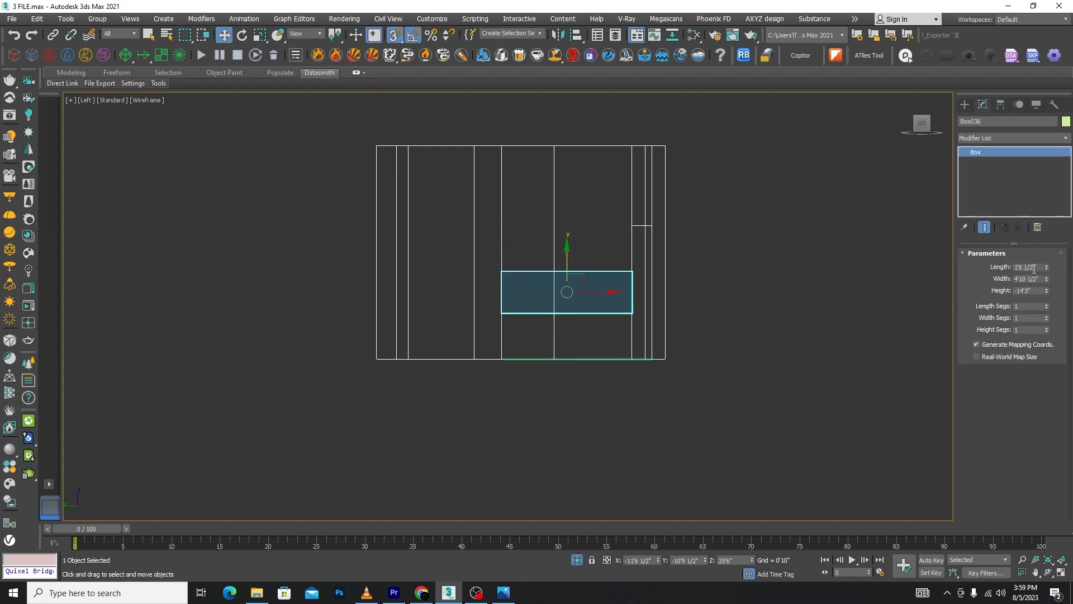
text(9)
key(Return)
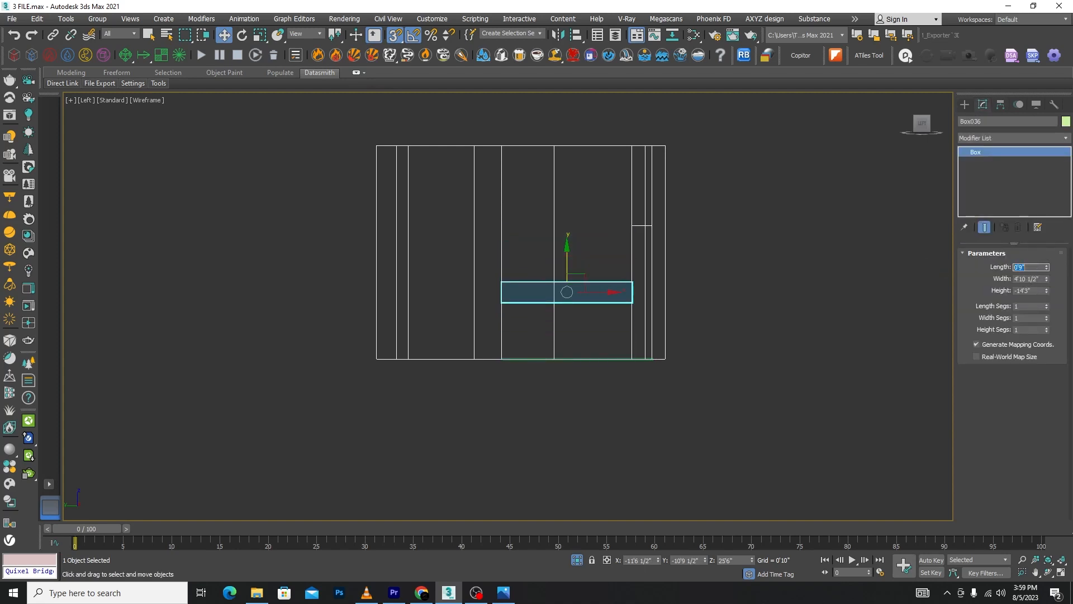
drag(563, 263, 665, 358)
Convert the strip at the base of the front wall to an Editable Poly
scroll(661, 358, up, 5)
click(609, 361)
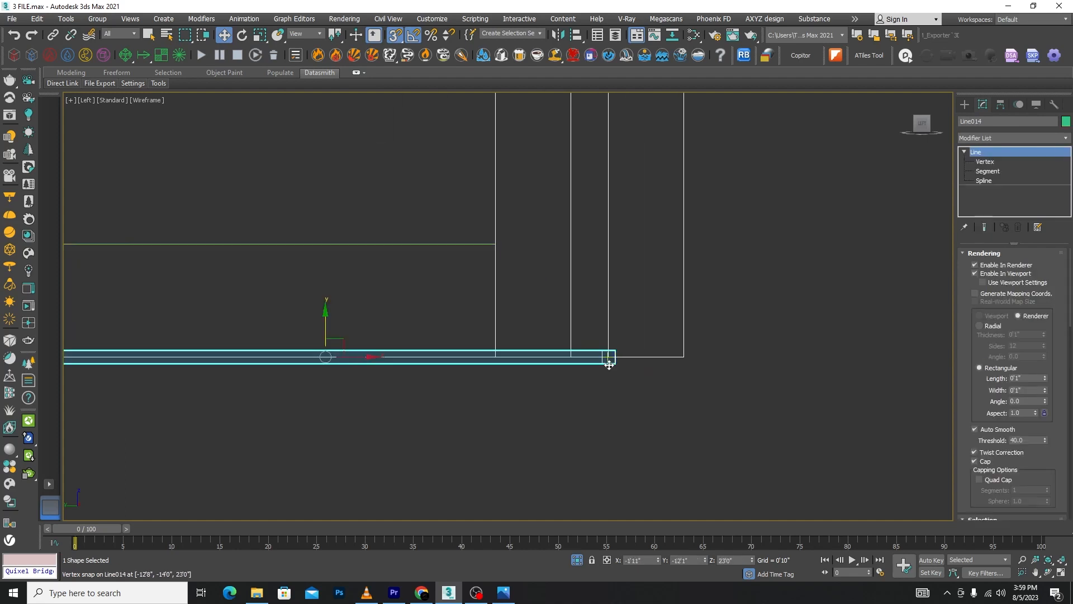
right_click(607, 361)
mouse_move(629, 484)
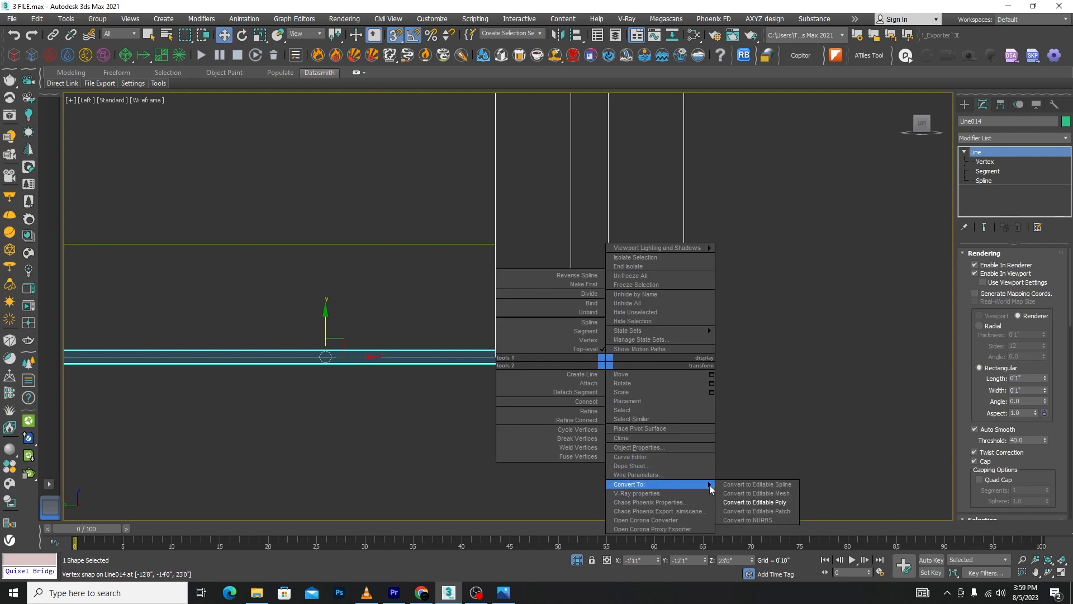
click(767, 493)
Copy the strip upward from its lower corner to the spacer box's upper corner, making 11 evenly stacked copies
scroll(617, 371, up, 2)
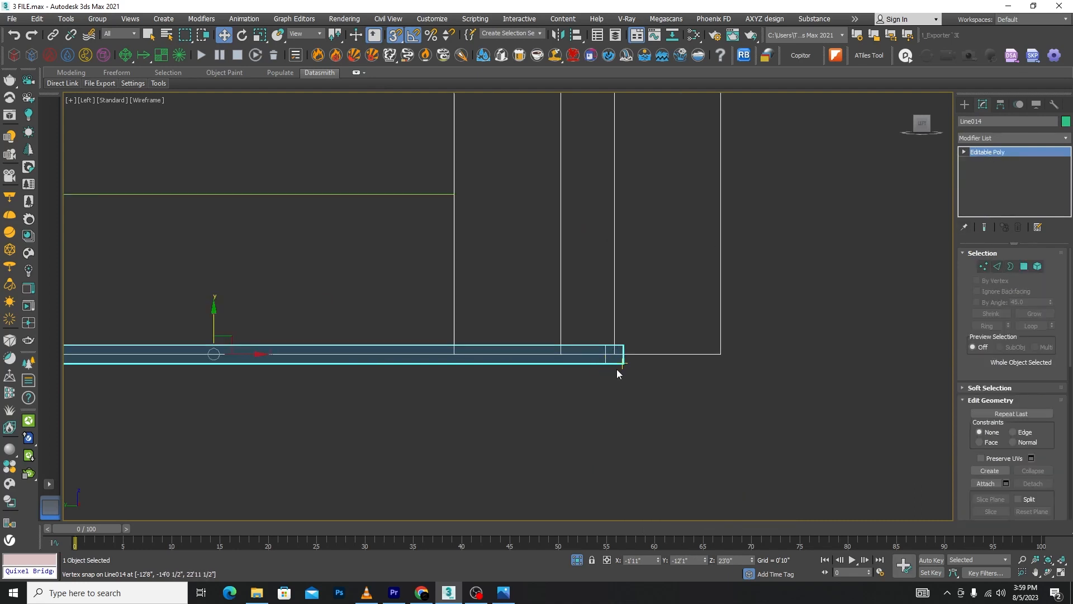
drag(620, 364, 563, 314)
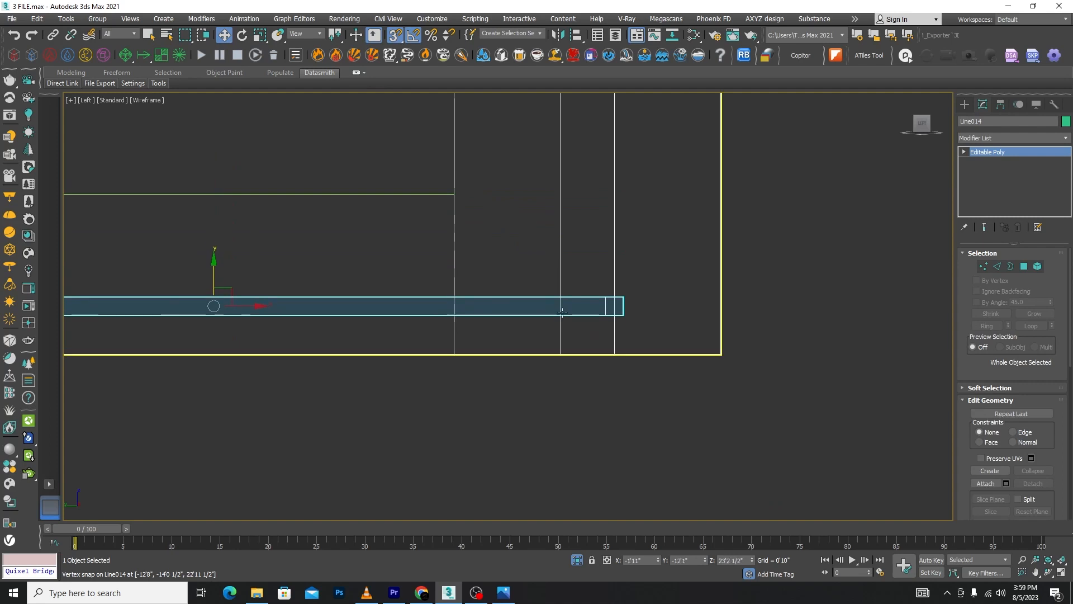
key(ctrl+z)
mouse_move(604, 349)
shift+mouse_down()
mouse_move(491, 216)
mouse_move(454, 194)
shift+mouse_up()
click(565, 301)
click(565, 300)
click(565, 300)
click(564, 300)
click(564, 300)
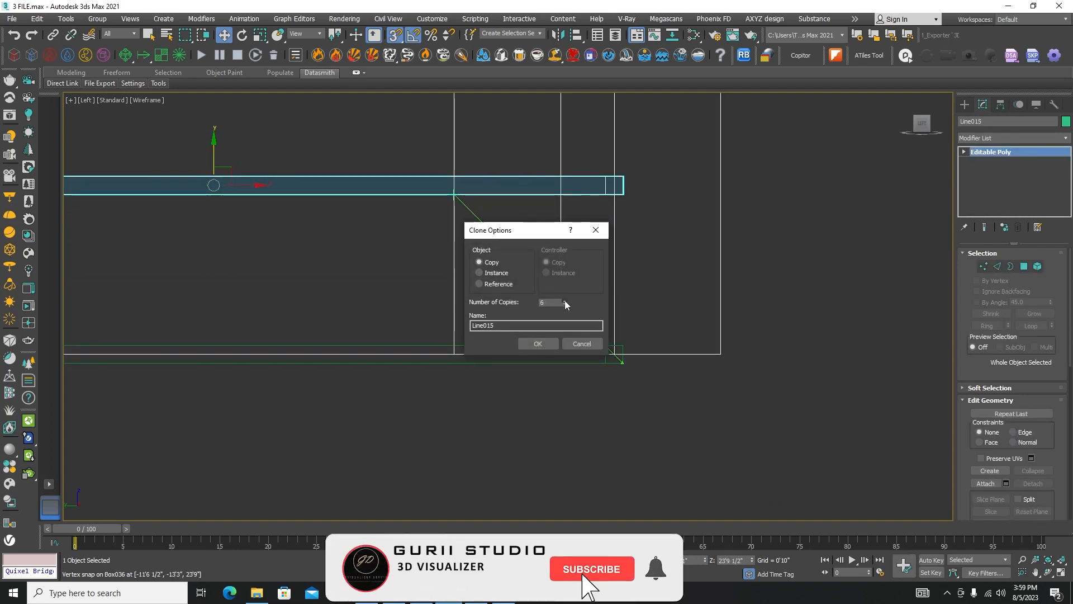
click(564, 300)
click(565, 300)
click(537, 343)
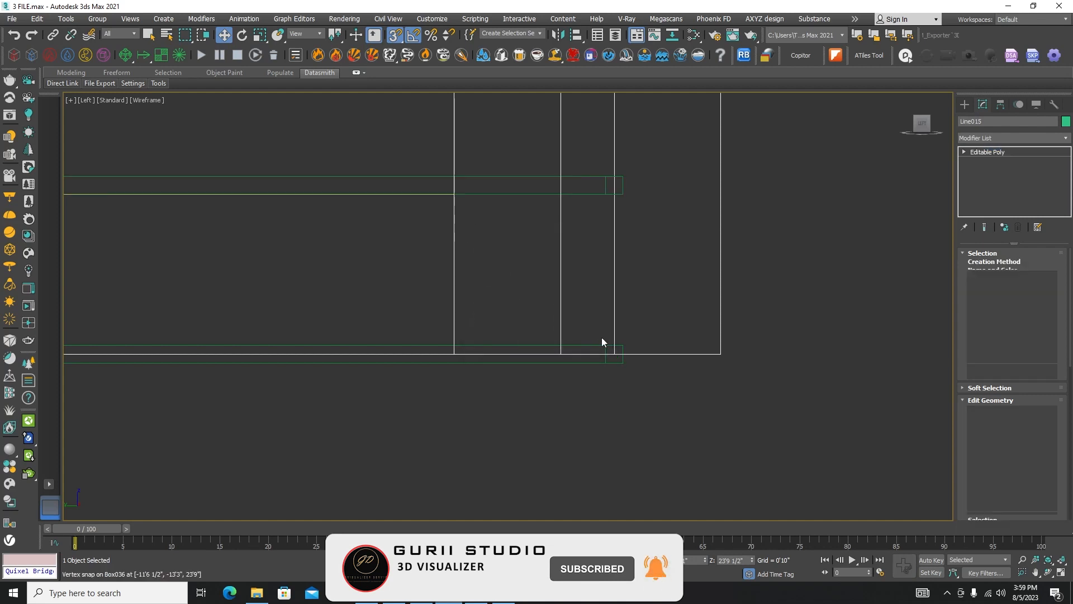
Show the strips shaded in an angled view and delete the extra copy above the top of the front wall
scroll(677, 254, down, 5)
scroll(699, 251, up, 2)
key(F3)
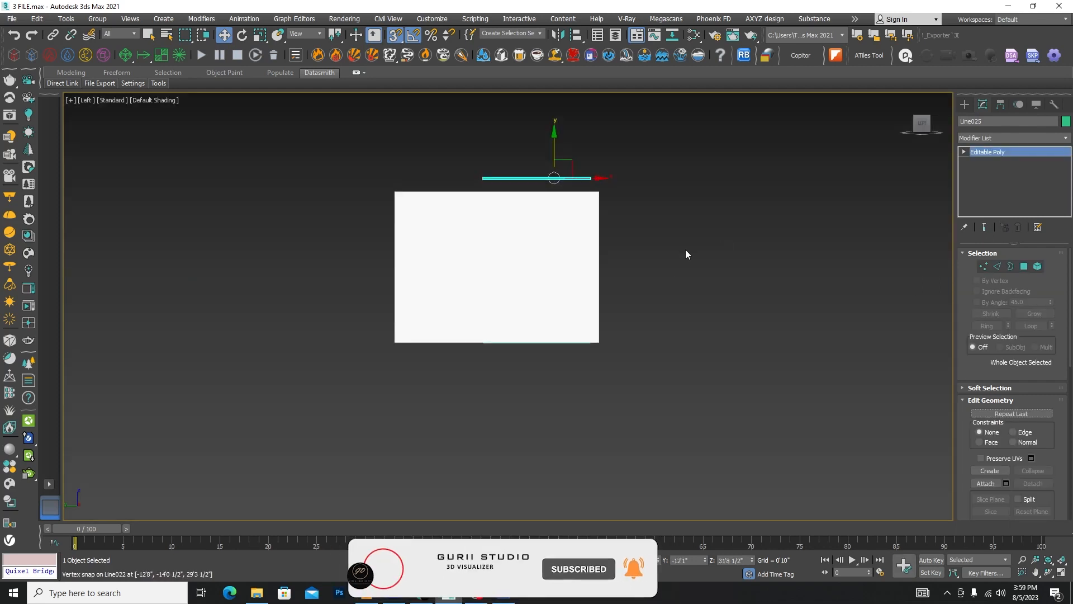
scroll(670, 260, down, 3)
alt+middle_drag(660, 268, 551, 323)
click(666, 354)
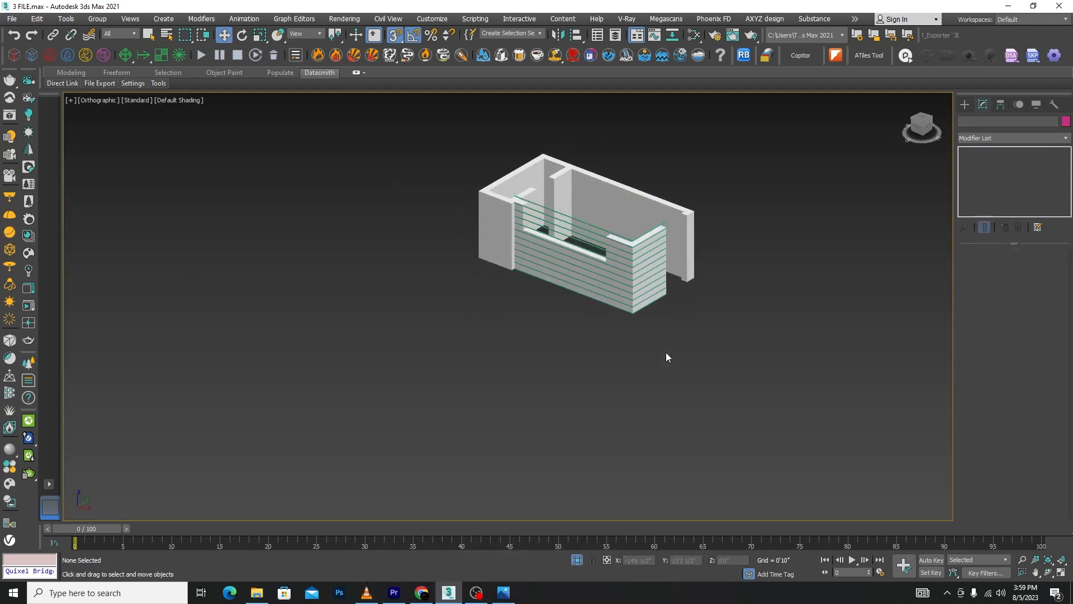
scroll(663, 202, up, 5)
click(670, 179)
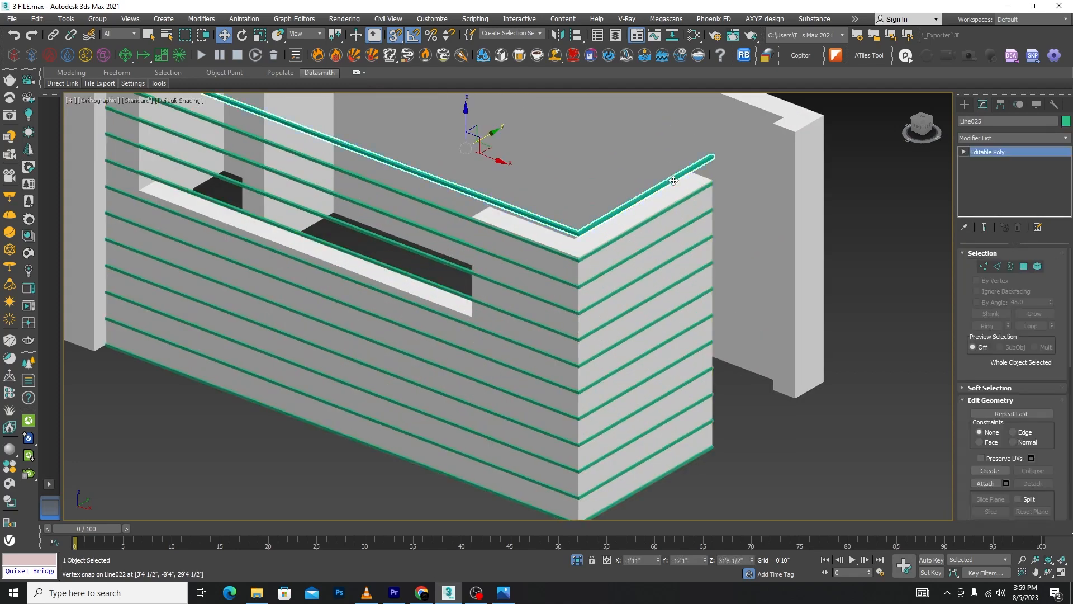
key(Delete)
Subtract the stacked strips from the front wall with ProBoolean, working from the top down and leaving the two lowest strips
scroll(654, 199, down, 4)
click(637, 207)
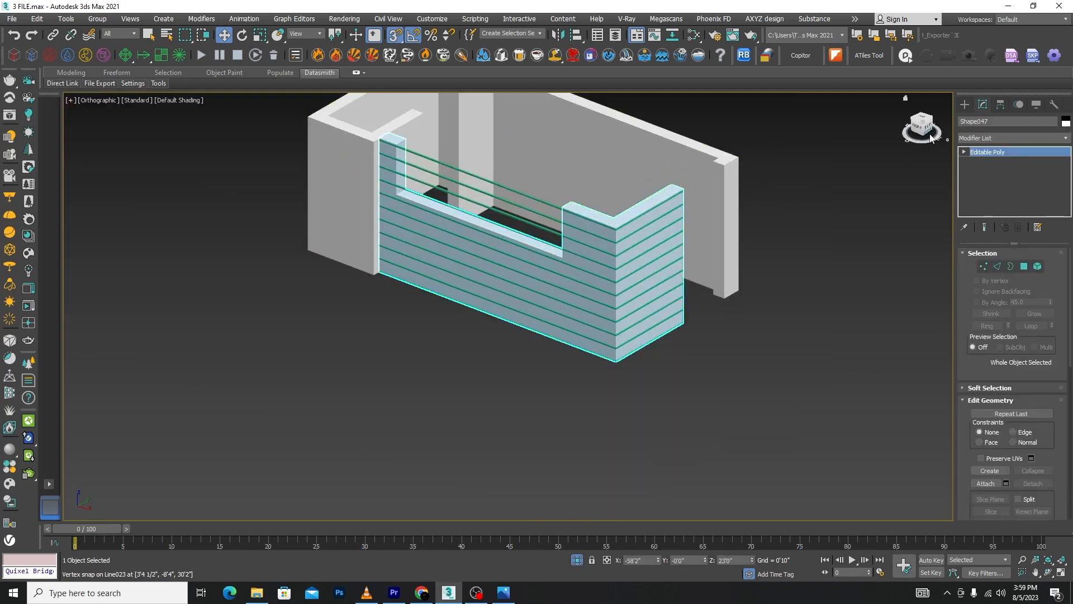
click(962, 103)
click(1053, 137)
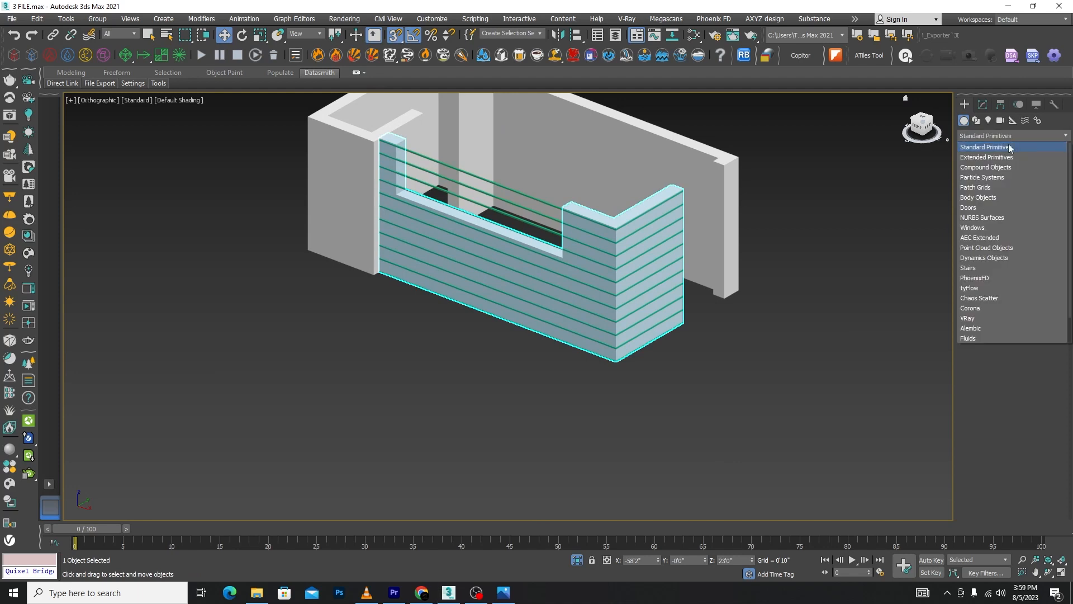
click(974, 168)
click(1024, 219)
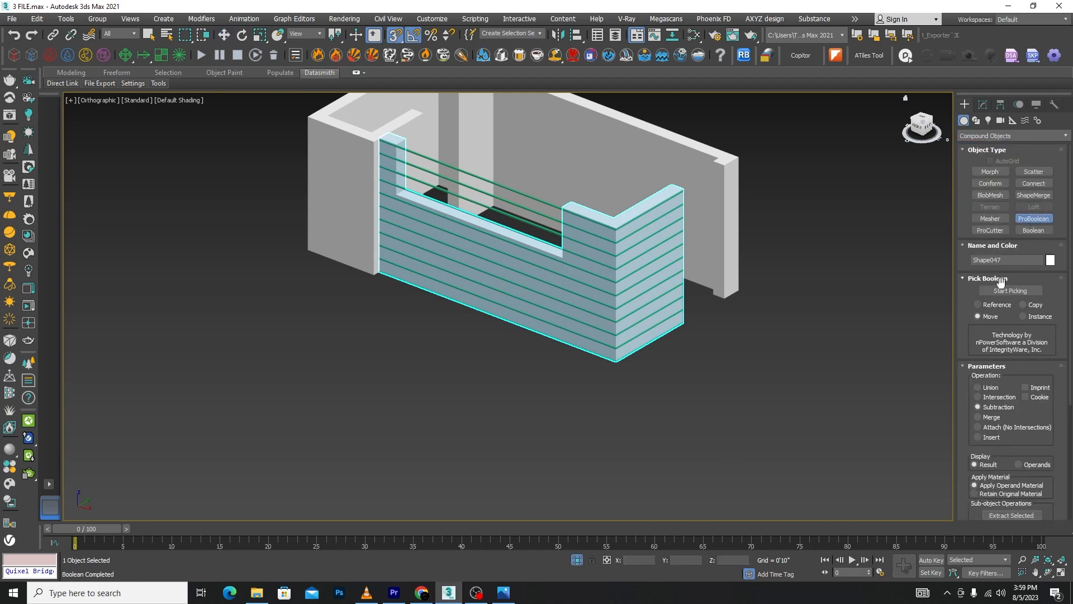
click(1004, 291)
scroll(626, 196, up, 2)
click(626, 195)
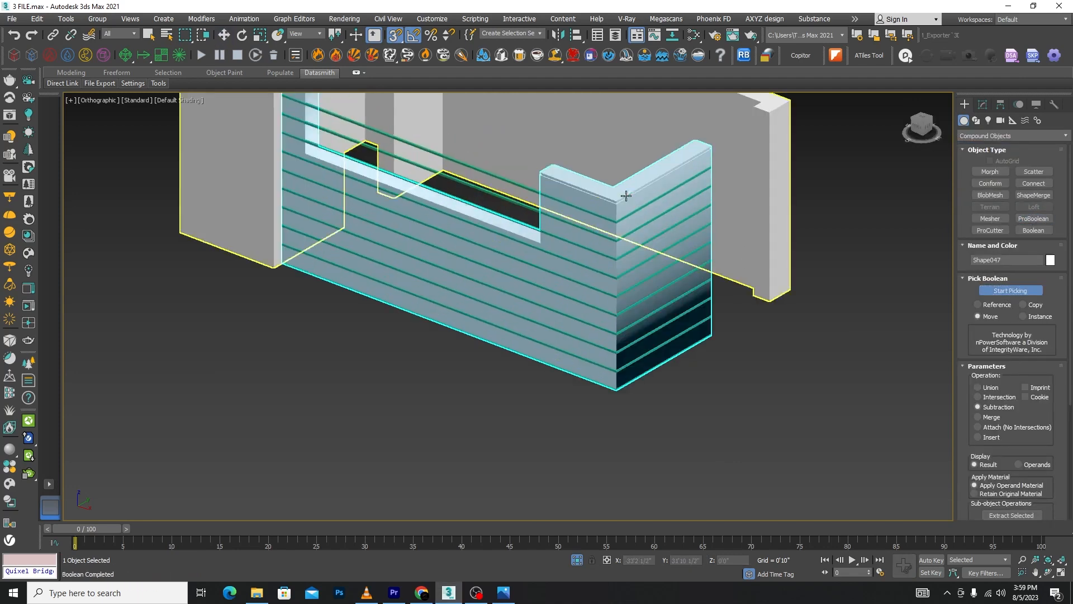
click(629, 228)
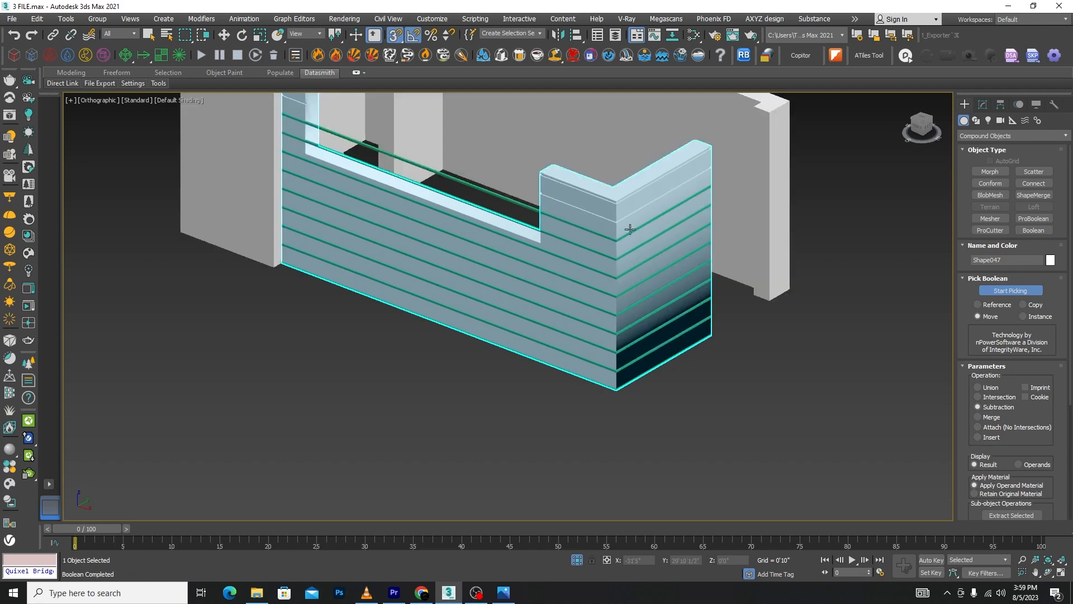
click(629, 233)
click(629, 251)
click(629, 270)
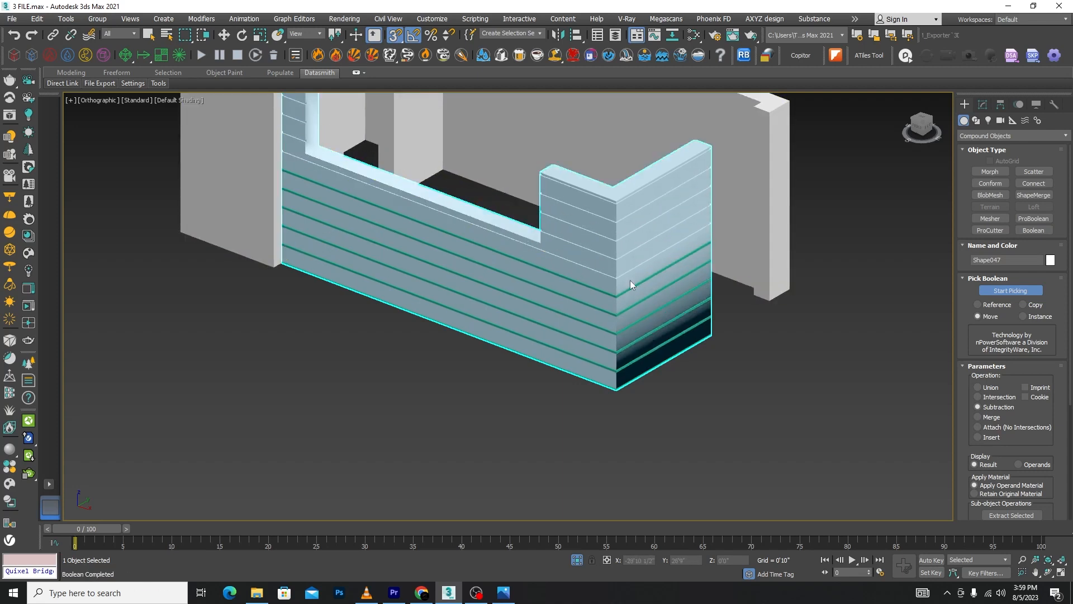
click(631, 289)
click(634, 306)
click(636, 322)
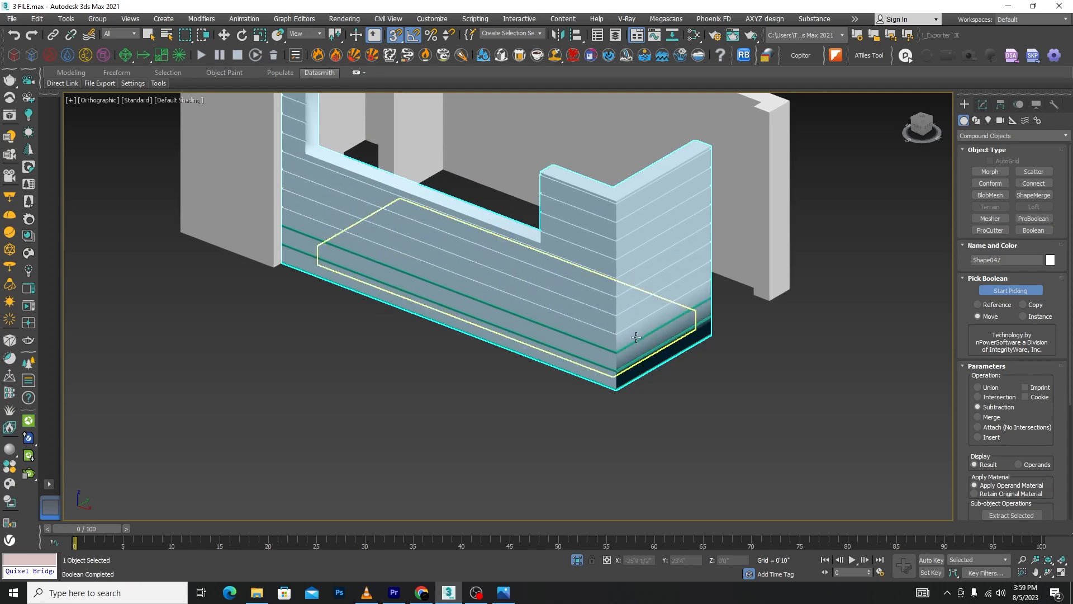
click(636, 341)
click(780, 390)
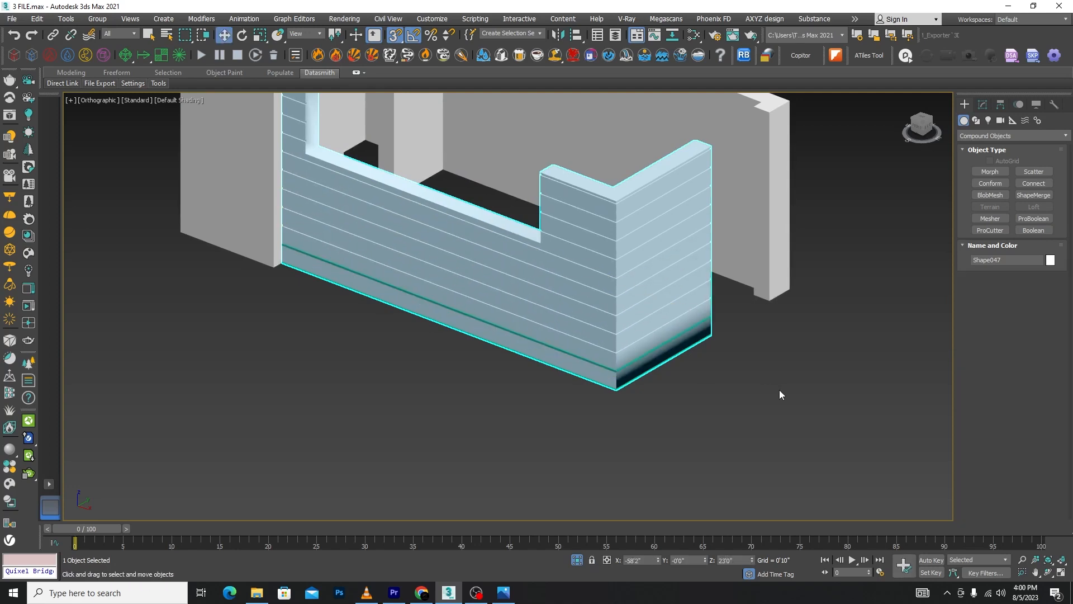
Run ProBoolean on the front wall again to subtract the strip just above the one on its bottom edge
scroll(685, 360, up, 4)
click(711, 254)
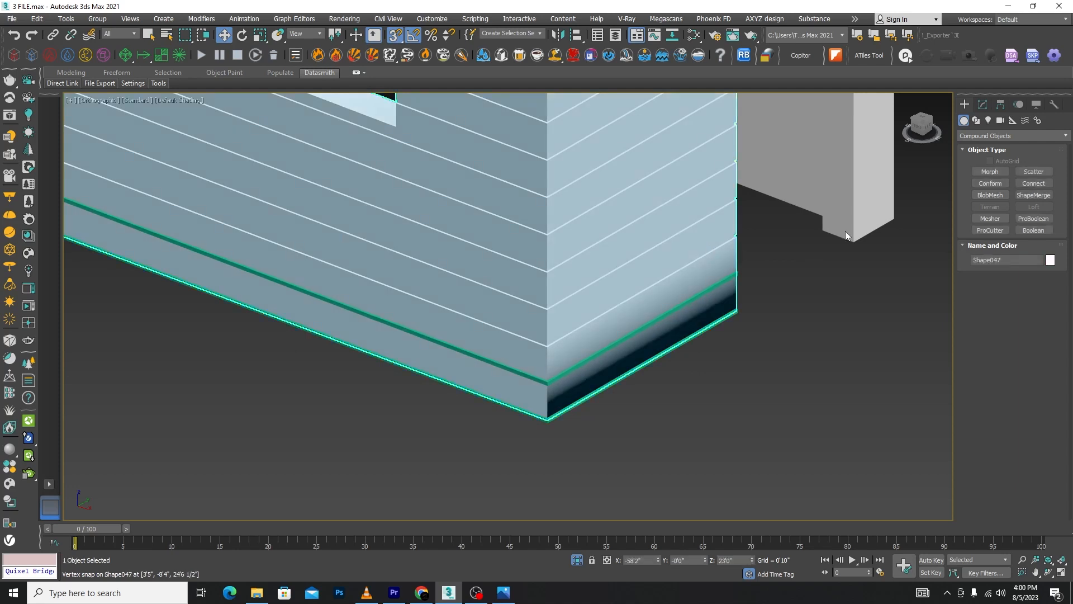
click(1029, 217)
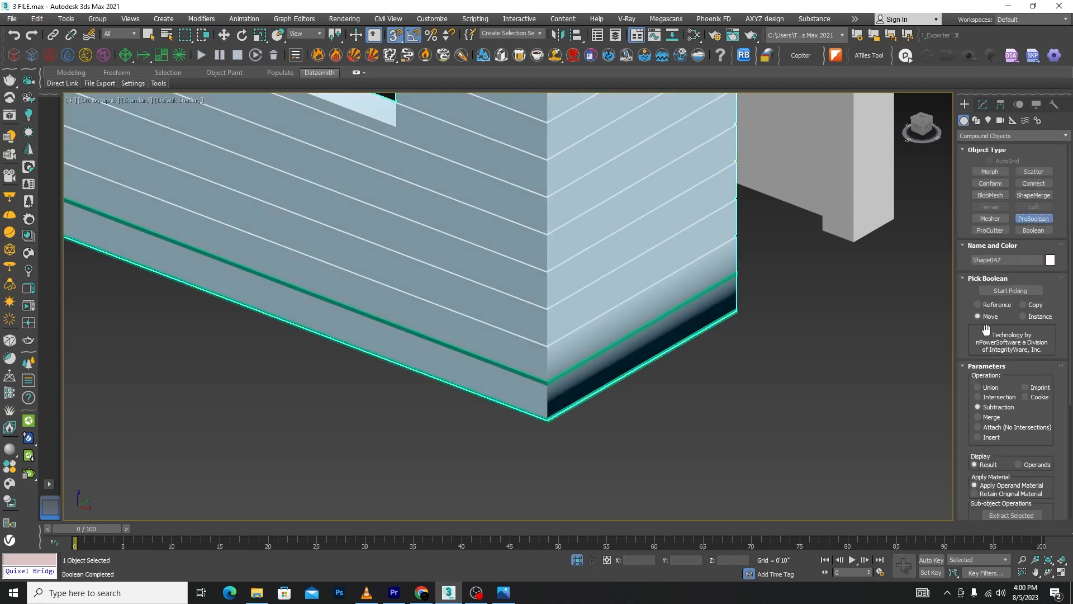
click(1010, 291)
click(673, 311)
right_click(793, 364)
click(794, 365)
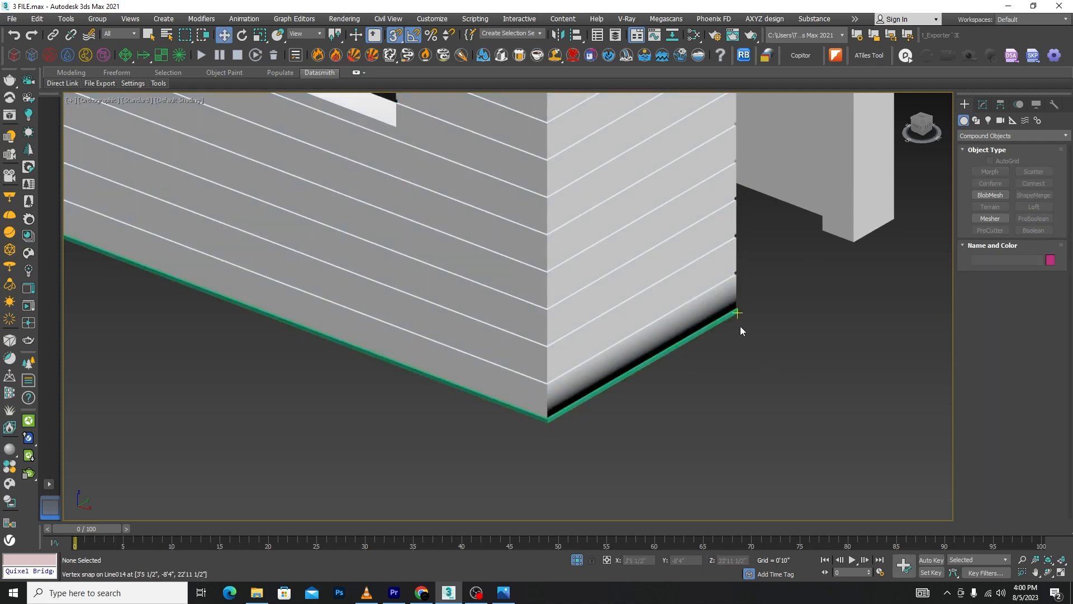
Delete the remaining strip along the front wall's bottom edge
click(727, 317)
scroll(728, 317, down, 10)
key(Delete)
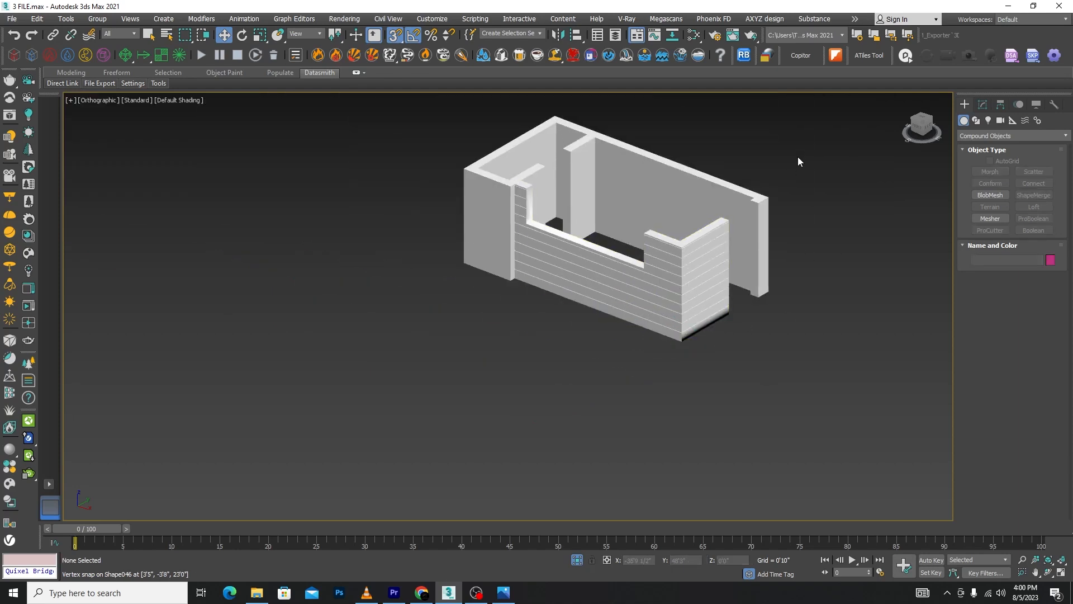
Add a Smooth modifier to the grooved front wall and end isolation to show the whole house
click(639, 299)
click(982, 104)
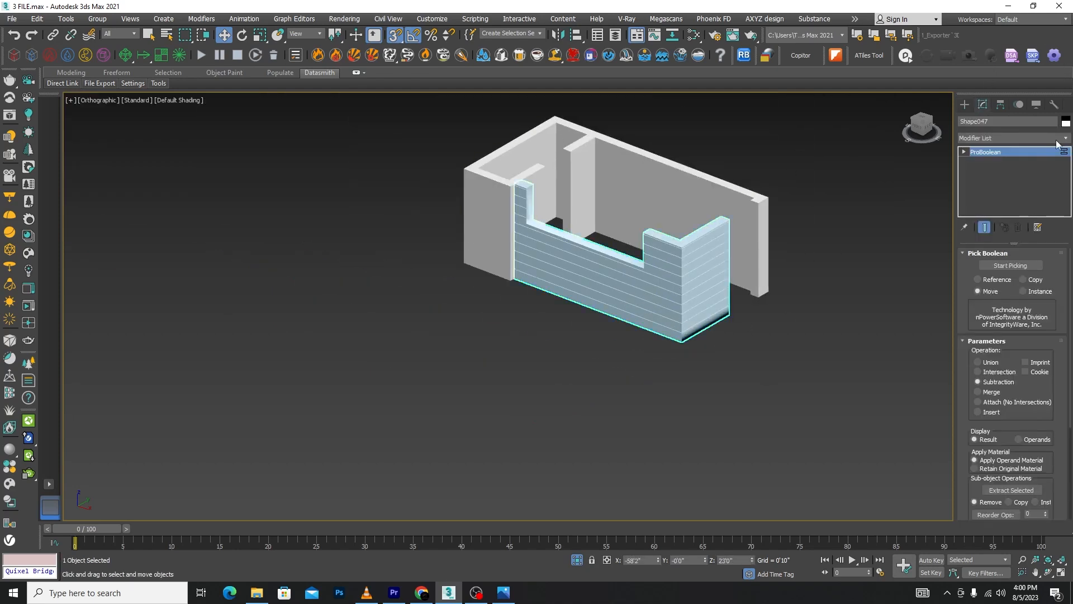
click(1057, 139)
scroll(1009, 177, down, 10)
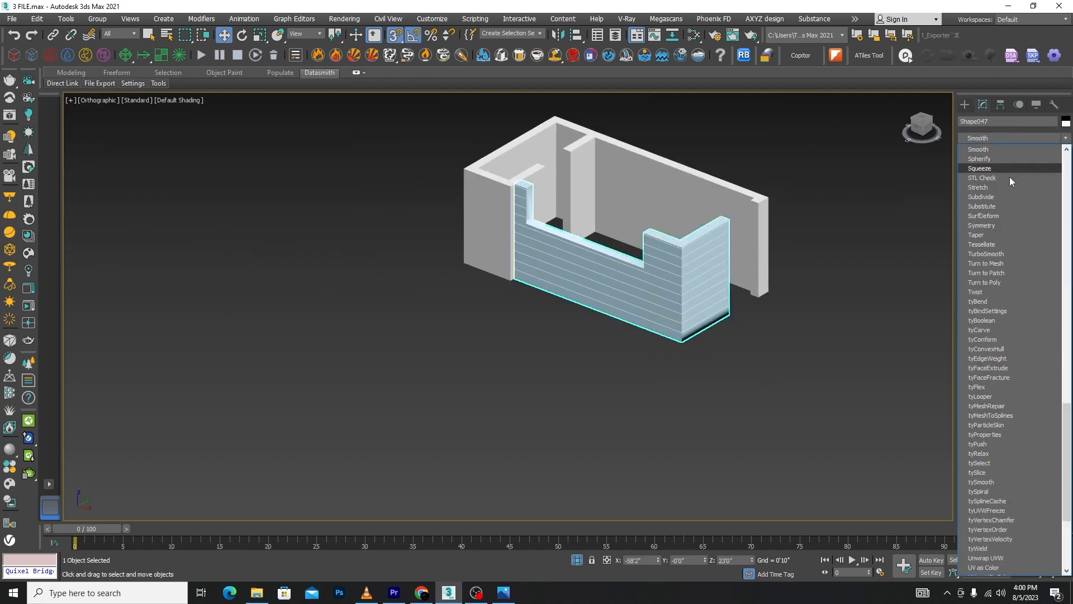
click(990, 149)
click(739, 408)
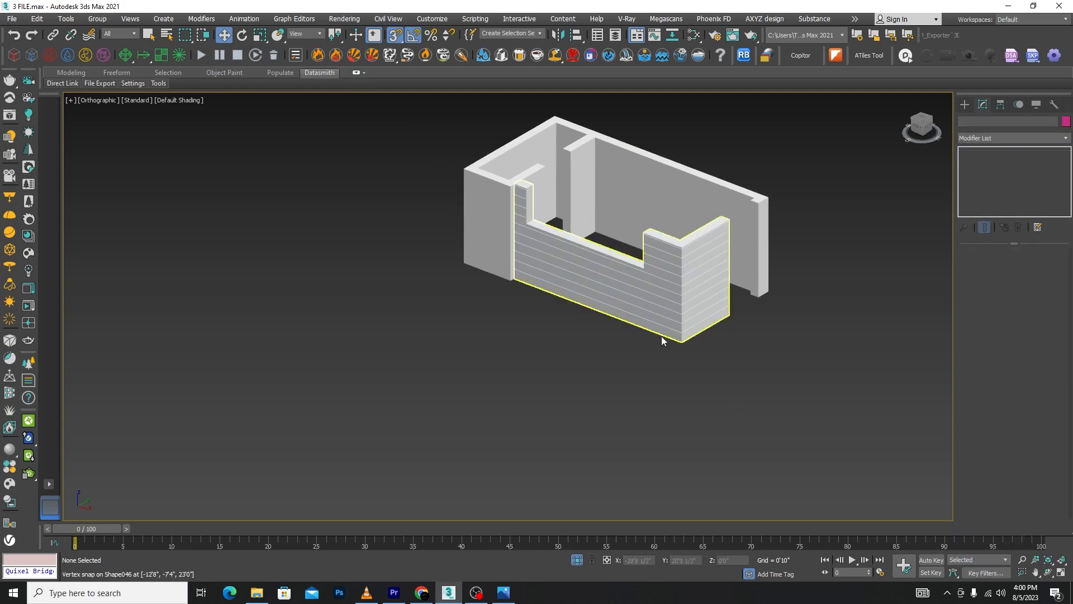
click(580, 560)
alt+middle_drag(588, 313, 558, 286)
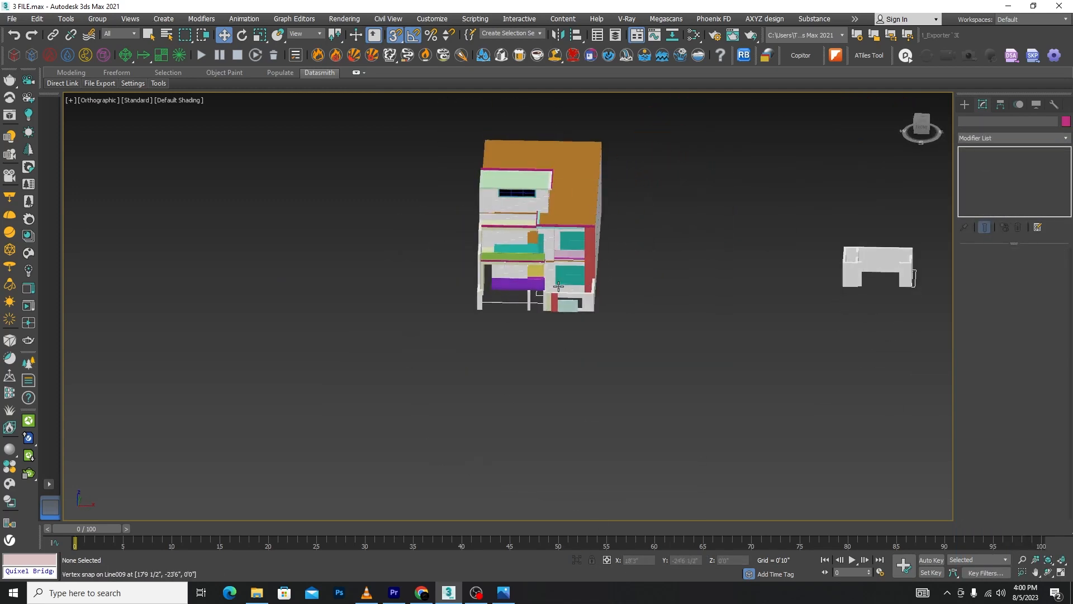
Isolate the plain top-floor wall together with the grooved first-floor walls beneath it, and show them in the Left view
scroll(559, 286, up, 6)
click(547, 253)
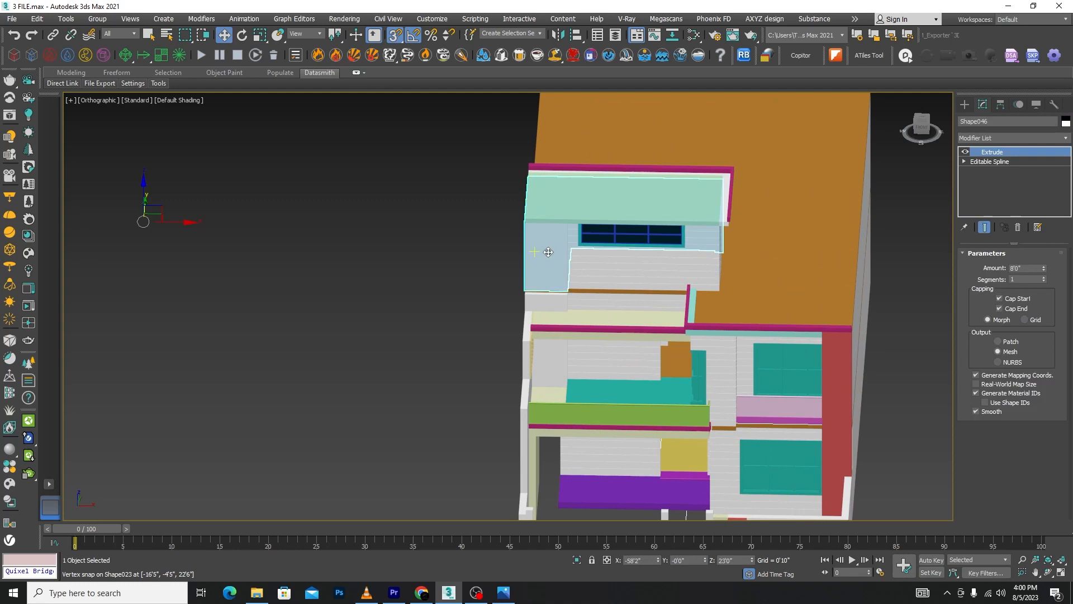
ctrl+click(554, 301)
click(576, 560)
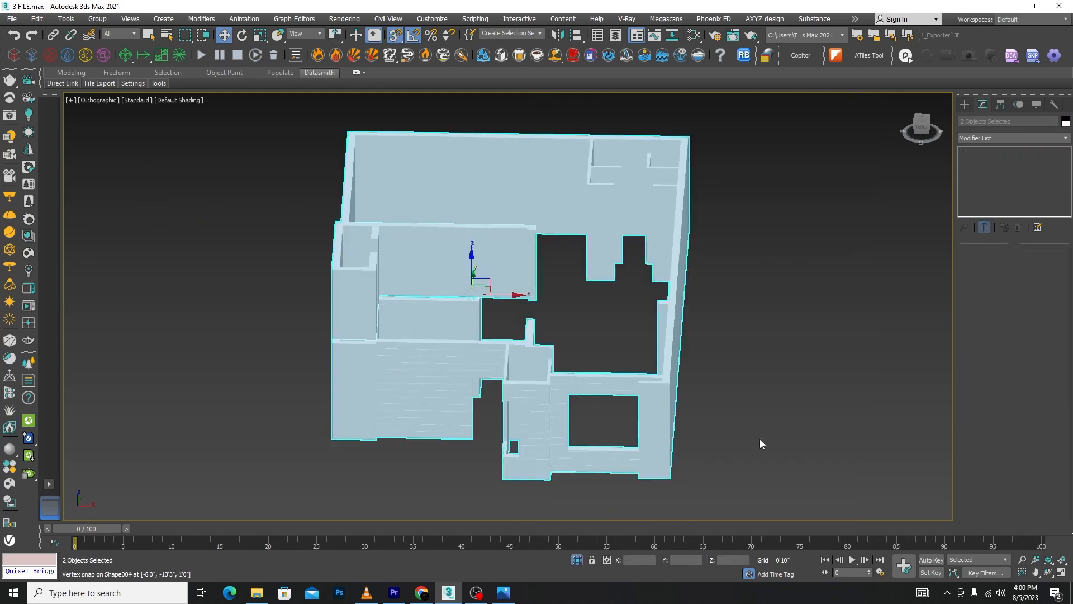
click(787, 414)
key(l)
scroll(601, 245, down, 5)
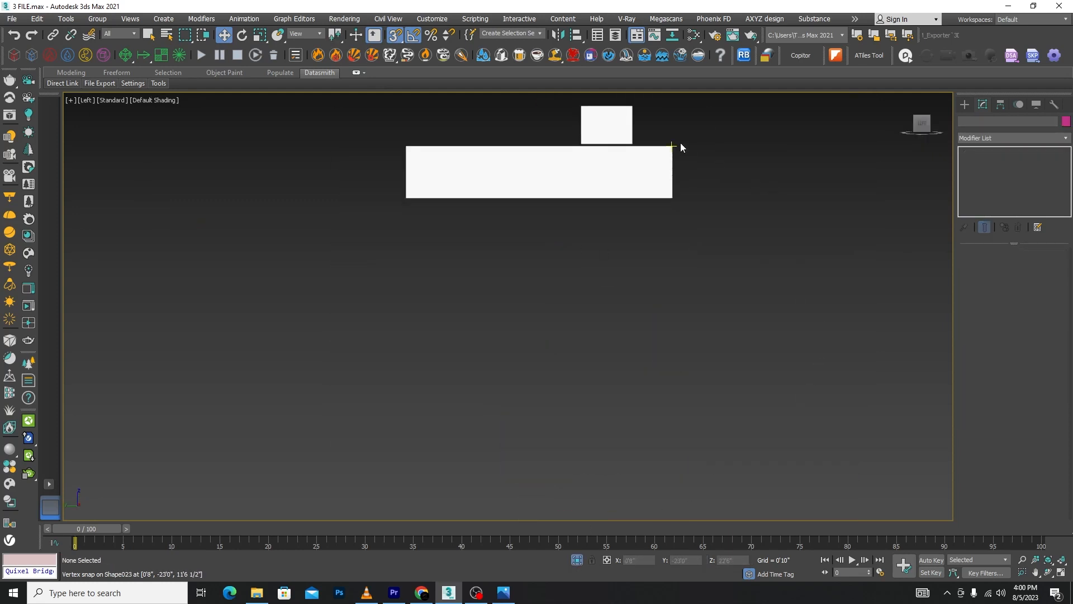
Convert the extruded top-floor wall above the first-floor walls to an Editable Poly
scroll(654, 141, up, 6)
click(575, 132)
right_click(698, 140)
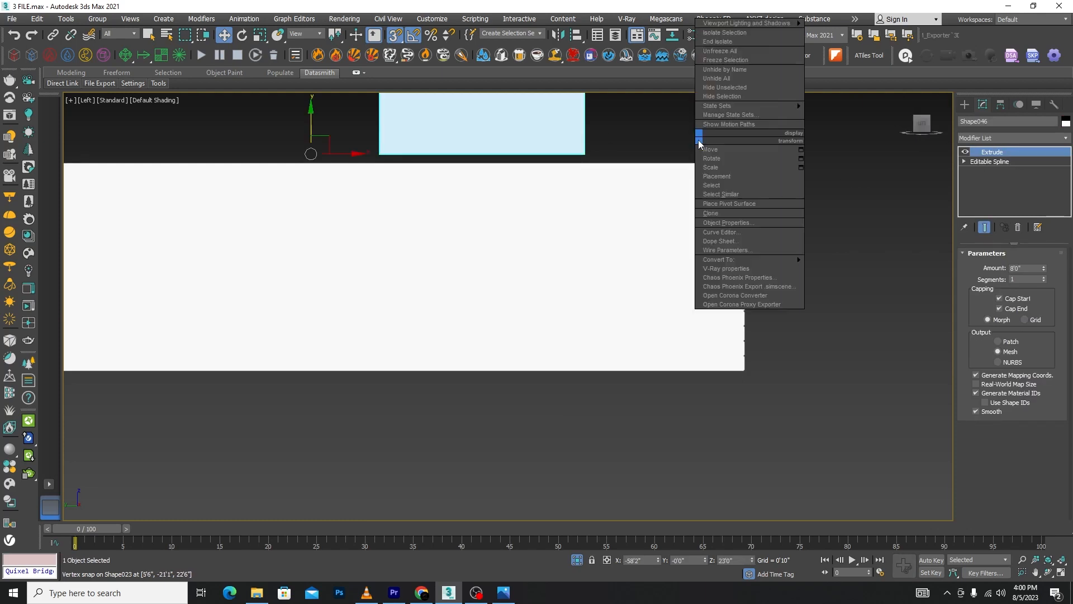
mouse_move(724, 261)
click(839, 269)
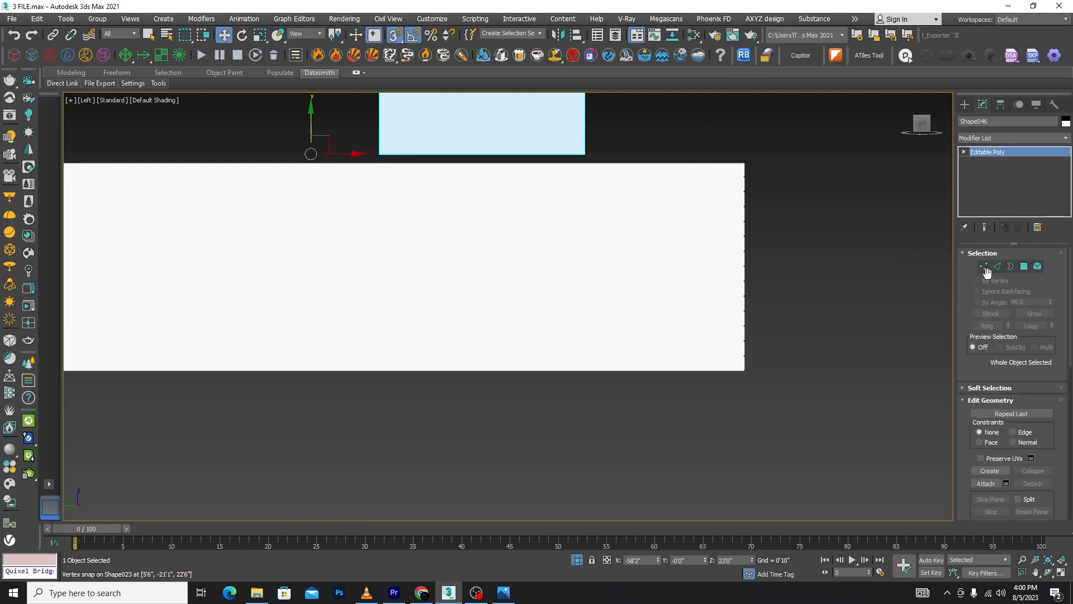
Lower the top-floor wall's bottom vertices onto the top edge of the first-floor walls, then end isolation
click(984, 266)
scroll(655, 167, down, 4)
scroll(636, 171, up, 4)
drag(687, 164, 307, 211)
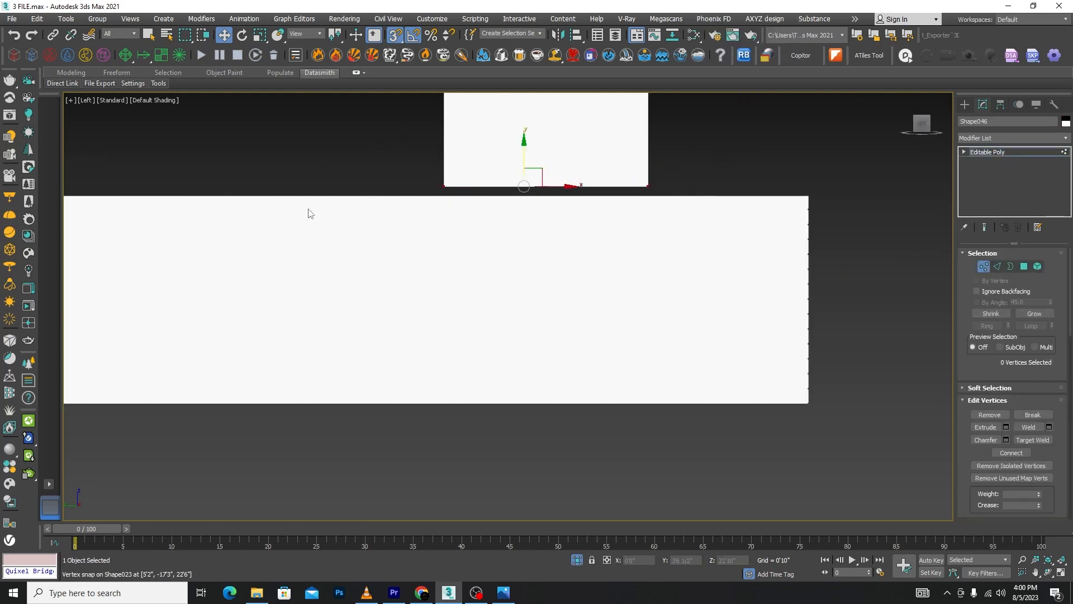
drag(525, 160, 777, 196)
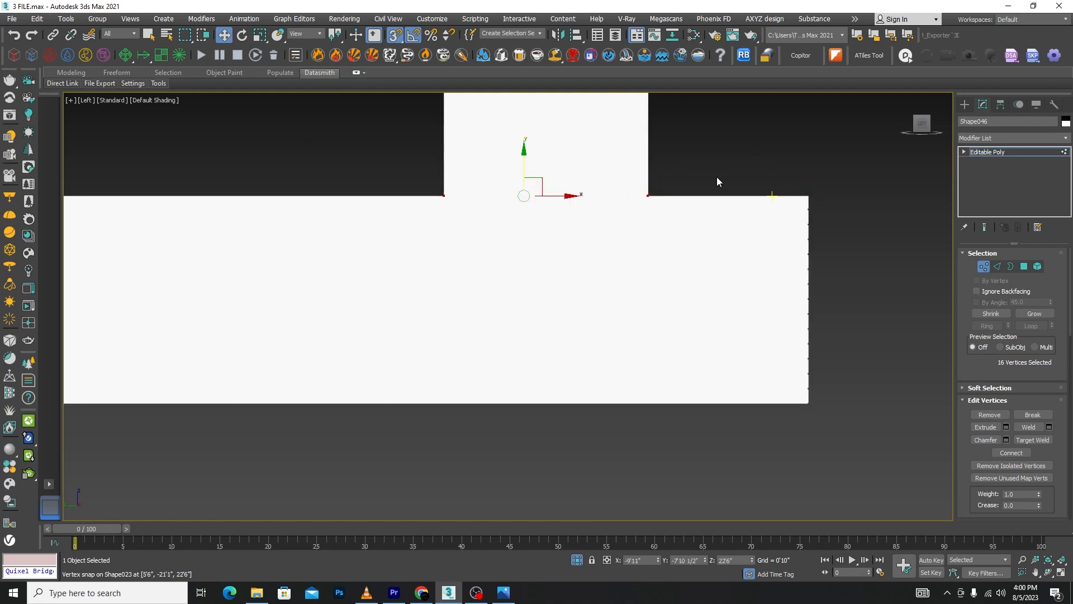
scroll(591, 167, down, 6)
alt+middle_drag(660, 162, 614, 234)
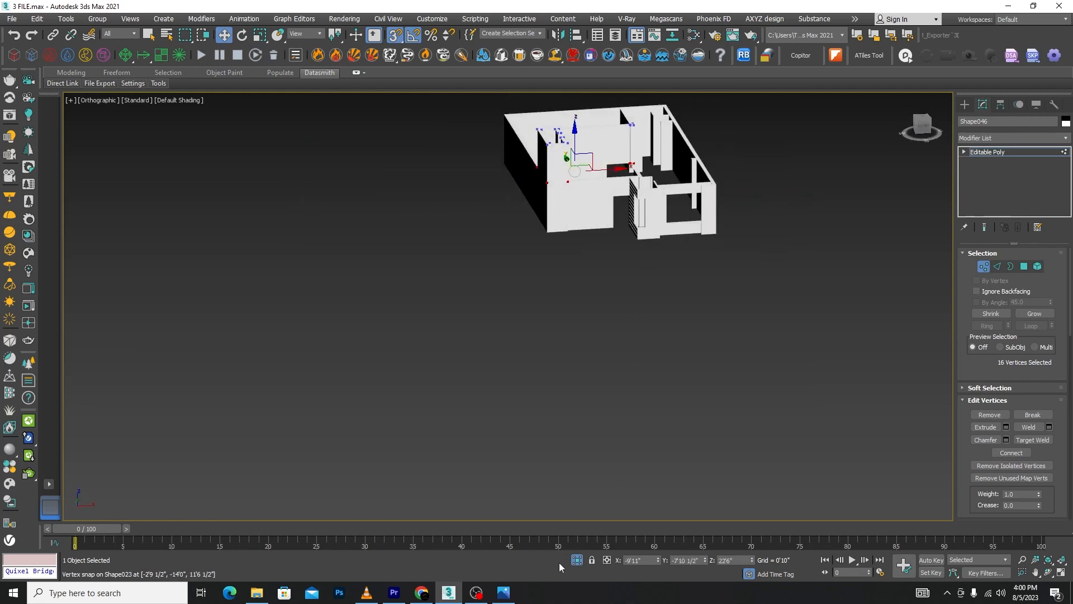
click(577, 559)
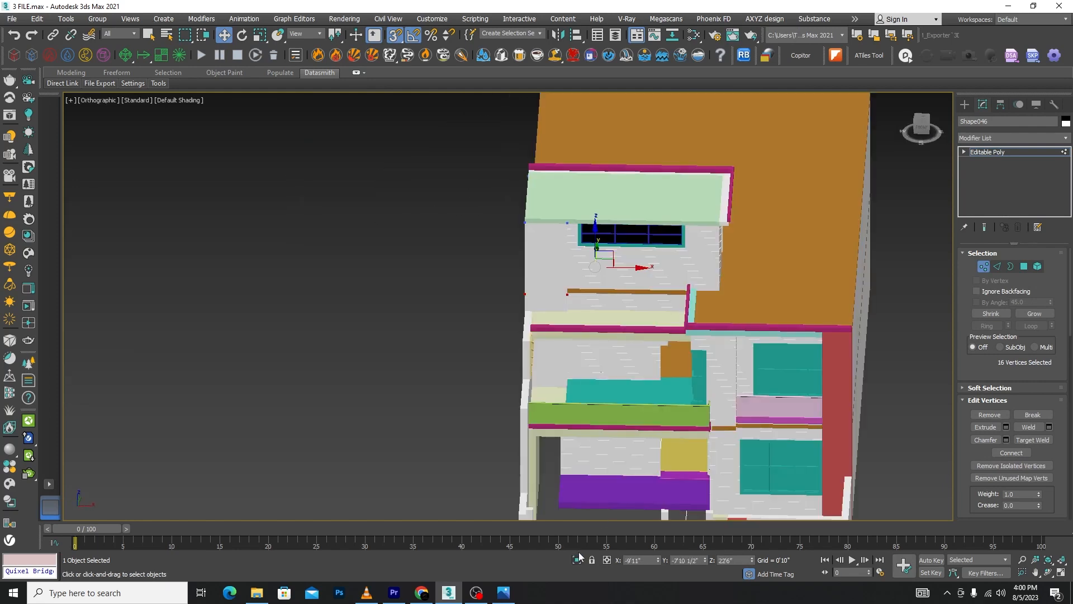
click(981, 267)
alt+middle_drag(495, 310, 525, 271)
scroll(693, 232, down, 3)
scroll(784, 302, up, 5)
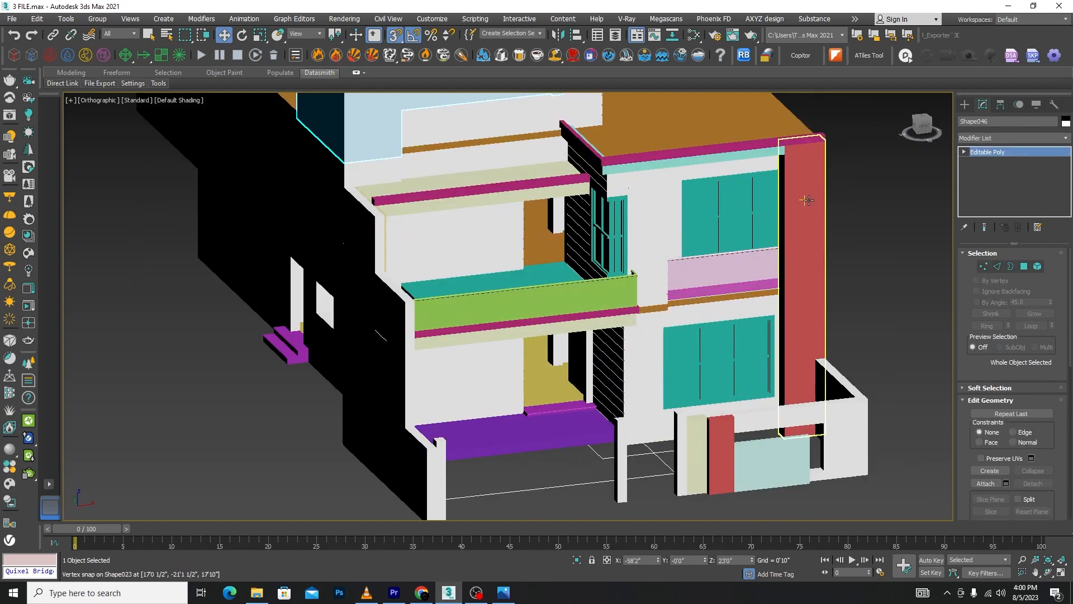
Select the red column at the facade's corner and consult the reference photo of the house, then return to the model
click(806, 200)
scroll(750, 166, up, 4)
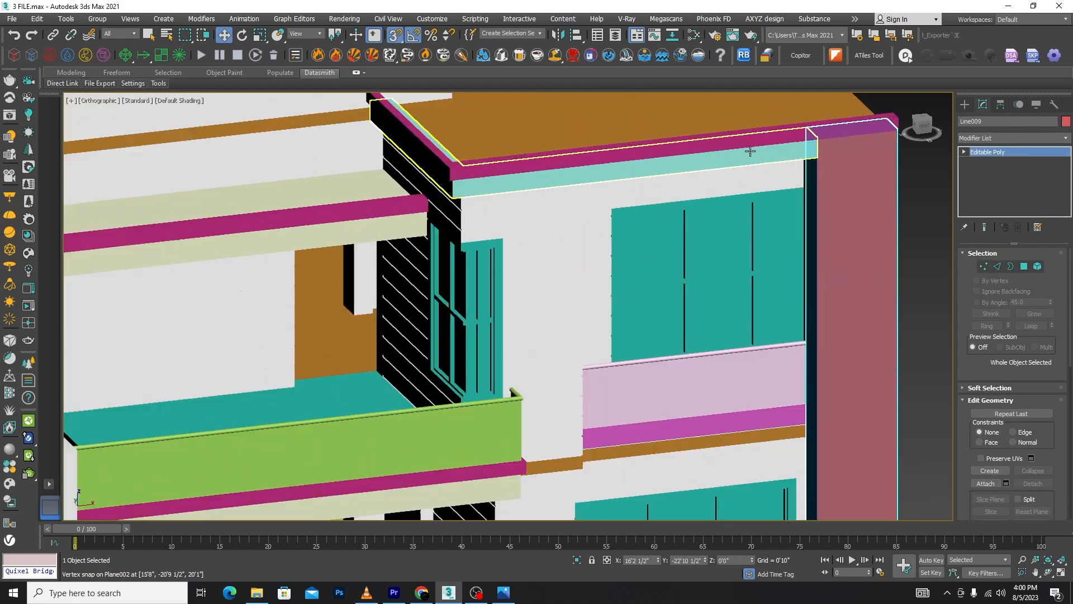
click(506, 594)
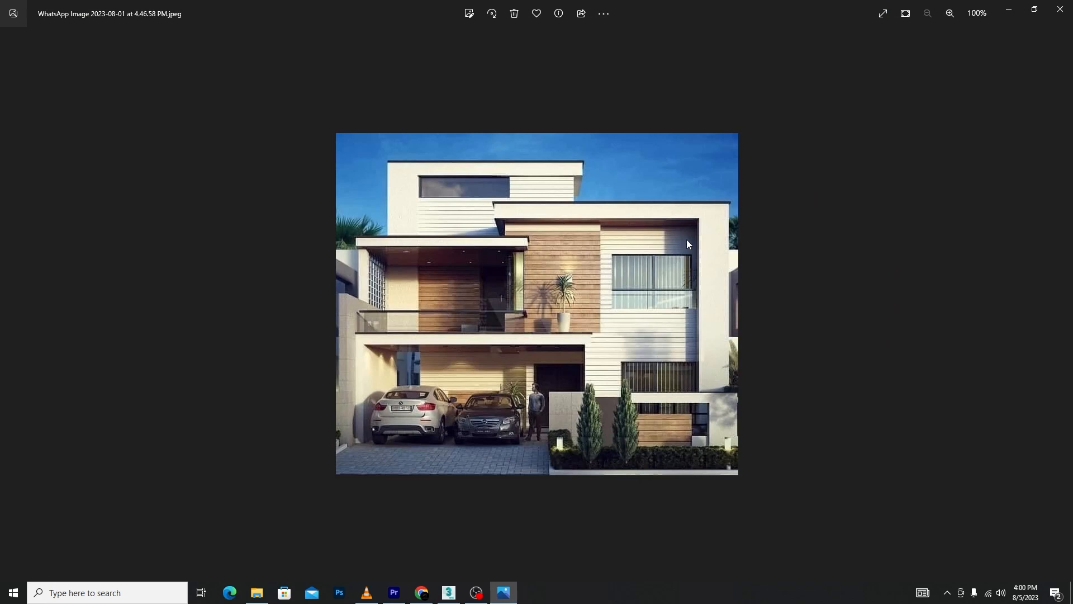
click(1009, 12)
Delete the purple floor slab of the ground-floor porch in front of the entrance steps
scroll(539, 207, down, 5)
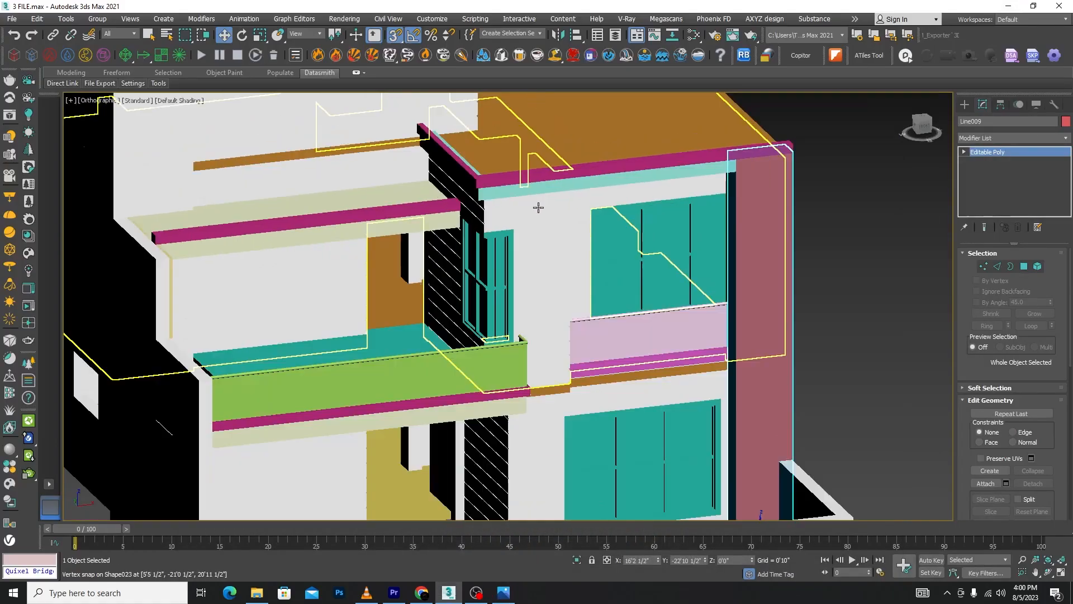
alt+middle_drag(604, 314, 503, 369)
scroll(504, 369, up, 8)
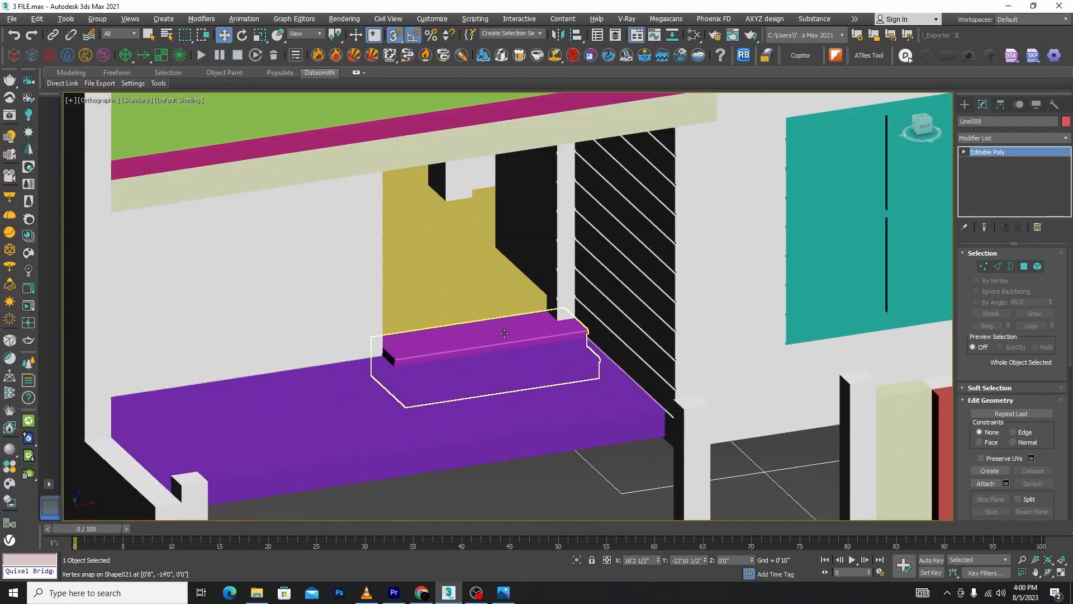
click(538, 422)
key(Delete)
scroll(538, 420, down, 8)
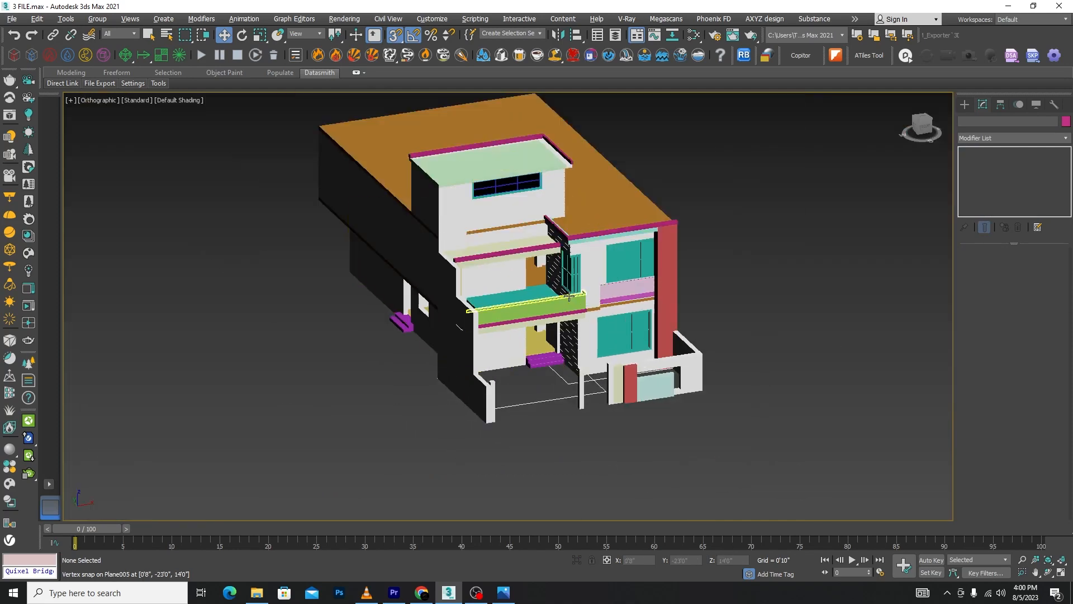
alt+middle_drag(538, 421, 629, 374)
Unhide all hidden objects in the scene
right_click(364, 361)
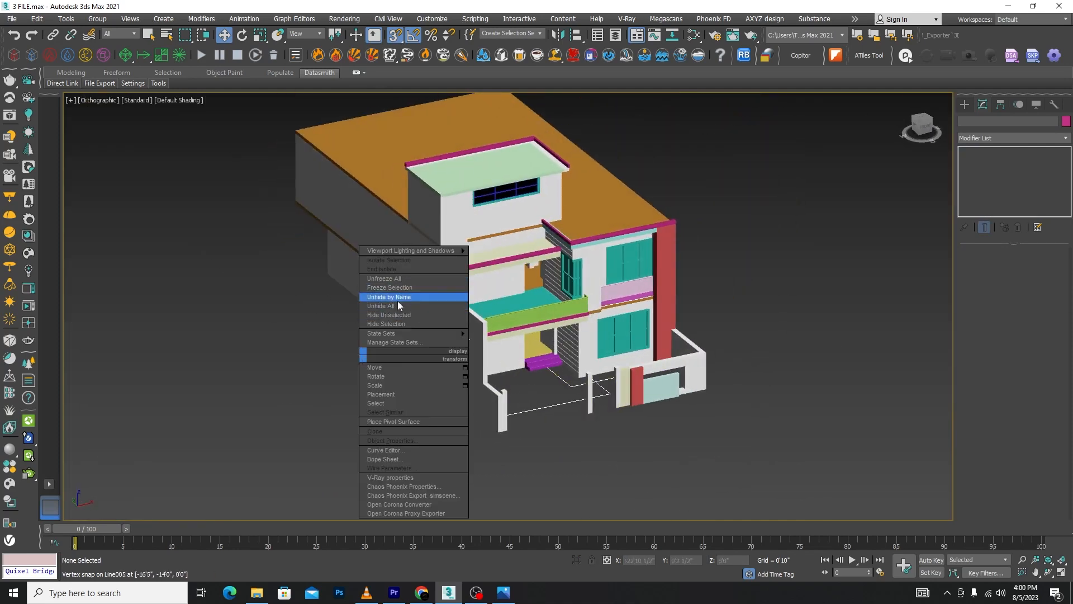
click(384, 324)
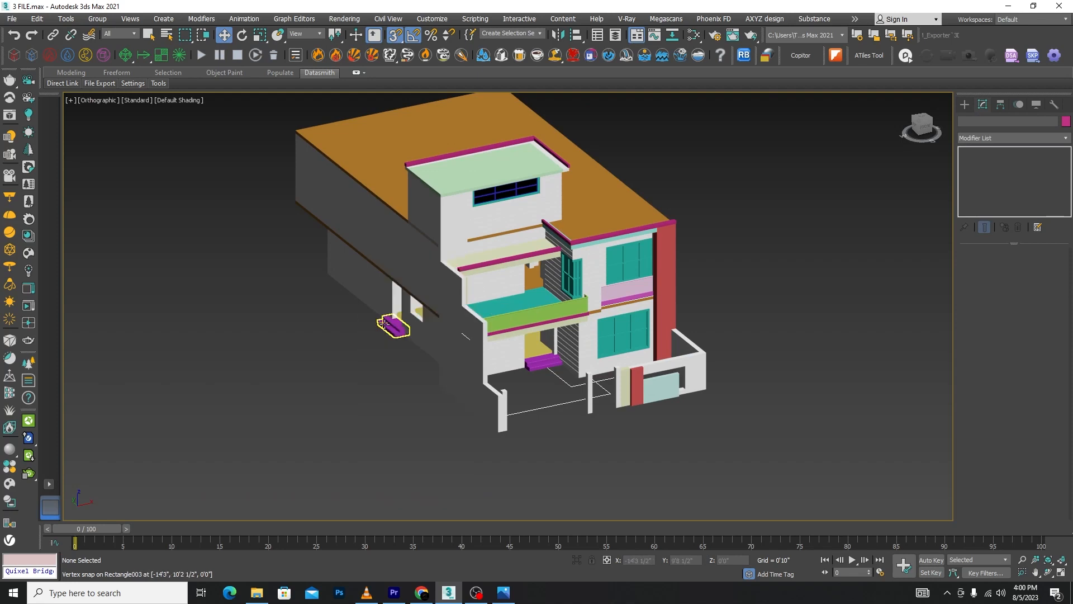
right_click(371, 386)
click(389, 331)
scroll(389, 339, down, 3)
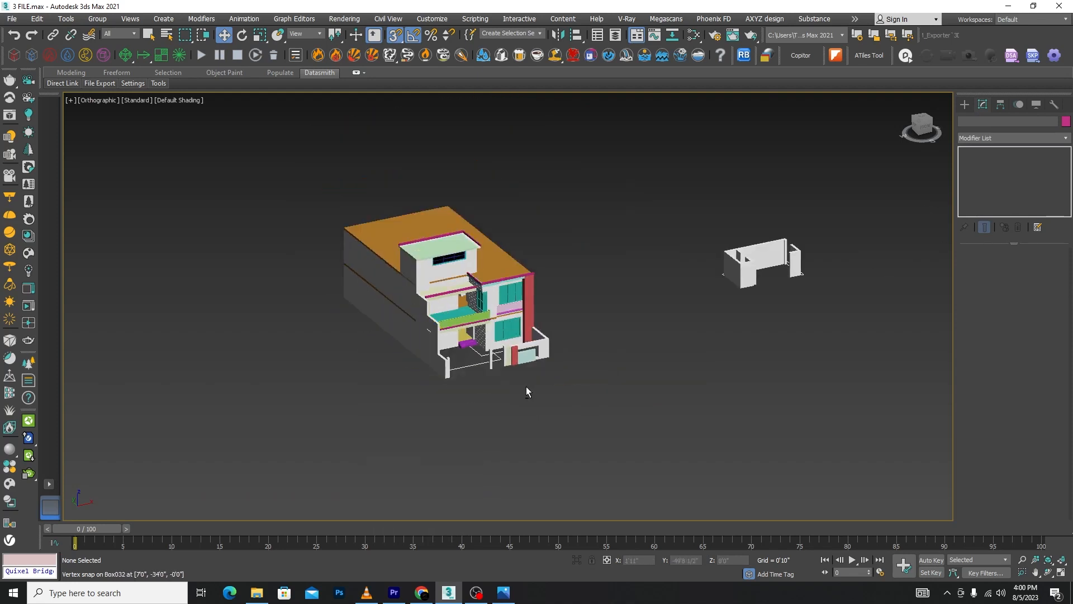
Examine the house's front facade, balcony and porch from several angles and distances
mouse_move(528, 391)
alt+middle_down()
mouse_move(486, 364)
mouse_move(520, 396)
alt+middle_up()
scroll(450, 272, up, 3)
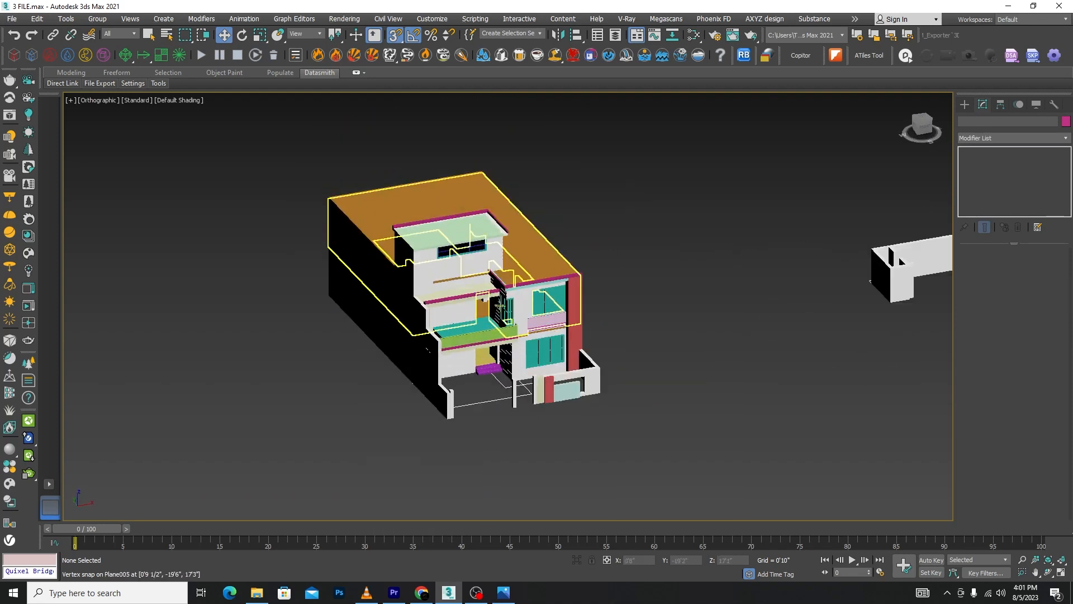
mouse_move(629, 364)
alt+middle_down()
mouse_move(625, 345)
mouse_move(618, 360)
mouse_move(630, 368)
alt+middle_up()
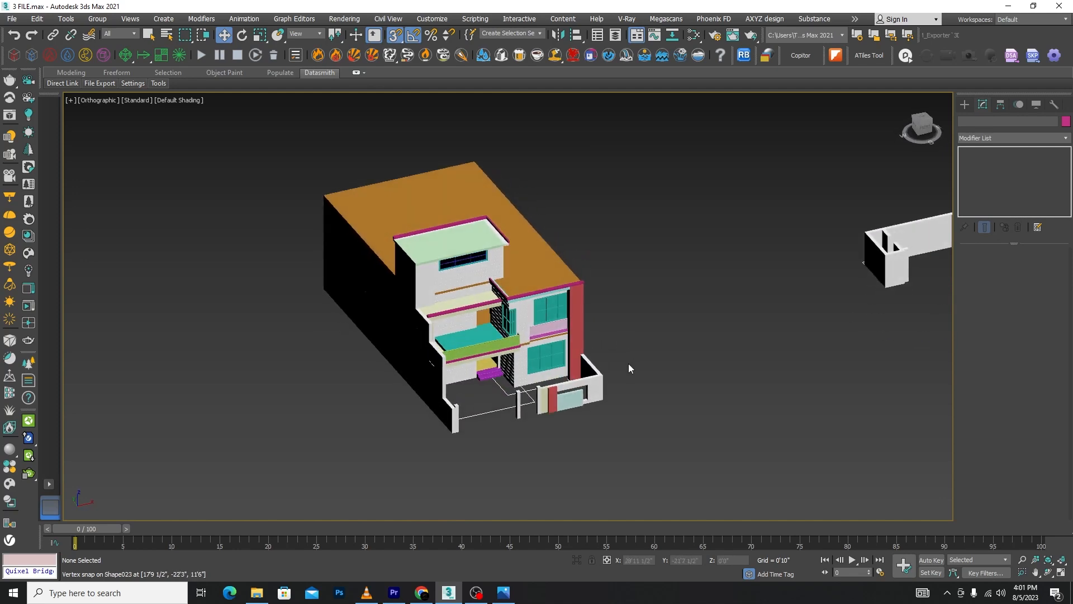
scroll(525, 395, up, 5)
scroll(599, 315, down, 5)
middle_drag(705, 208, 696, 234)
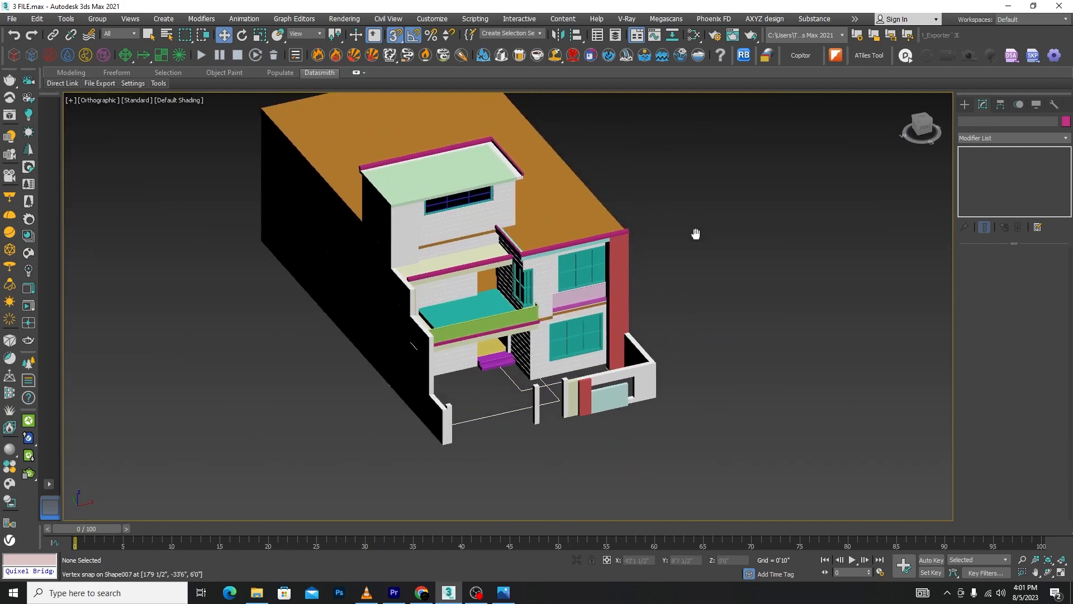
scroll(497, 356, up, 3)
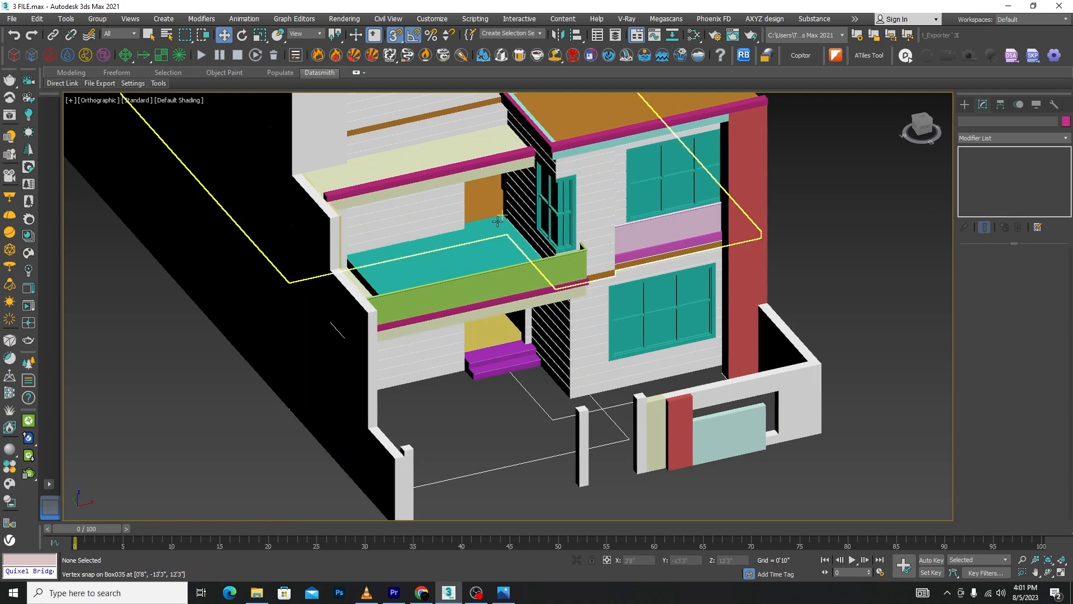
scroll(483, 232, down, 5)
mouse_move(513, 327)
alt+middle_down()
mouse_move(480, 319)
mouse_move(506, 333)
alt+middle_up()
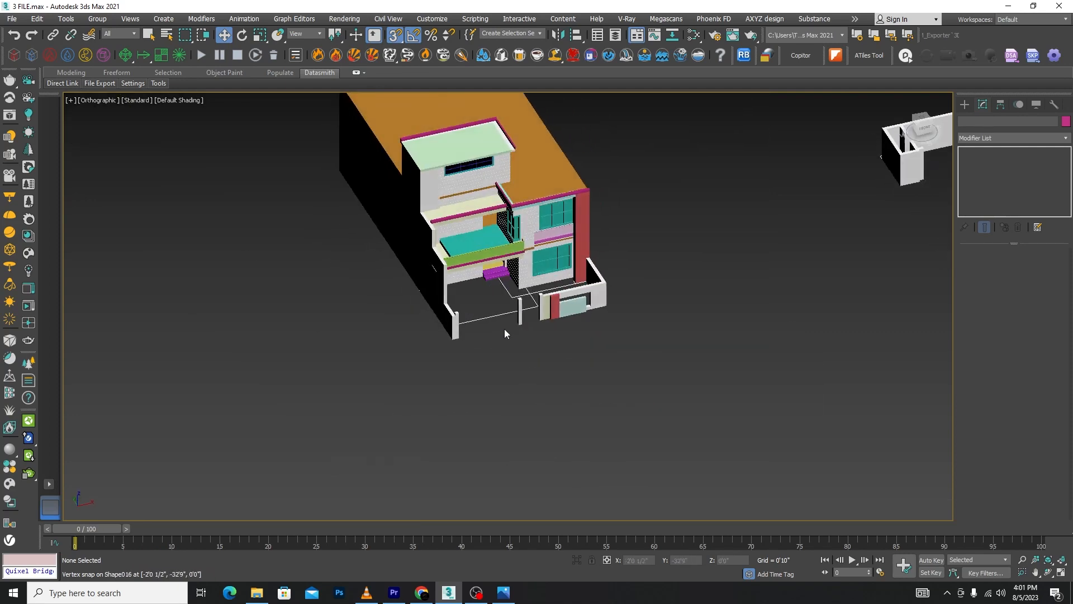
Delete the teal floor slab of the first-floor balcony behind the green railing
click(492, 229)
key(Delete)
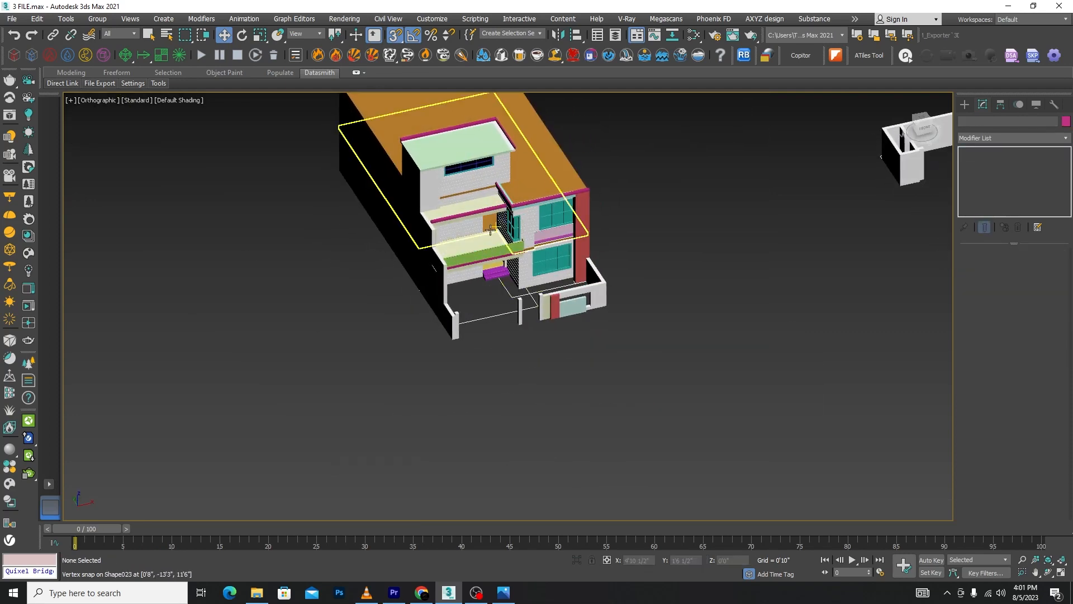
alt+middle_drag(664, 255, 647, 280)
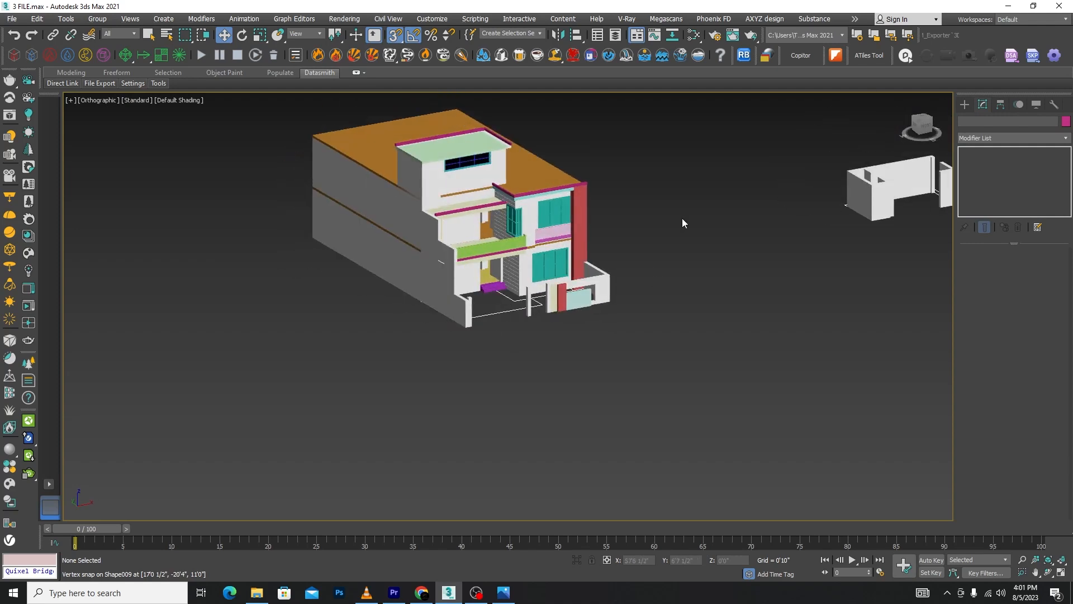
alt+middle_drag(682, 223, 661, 290)
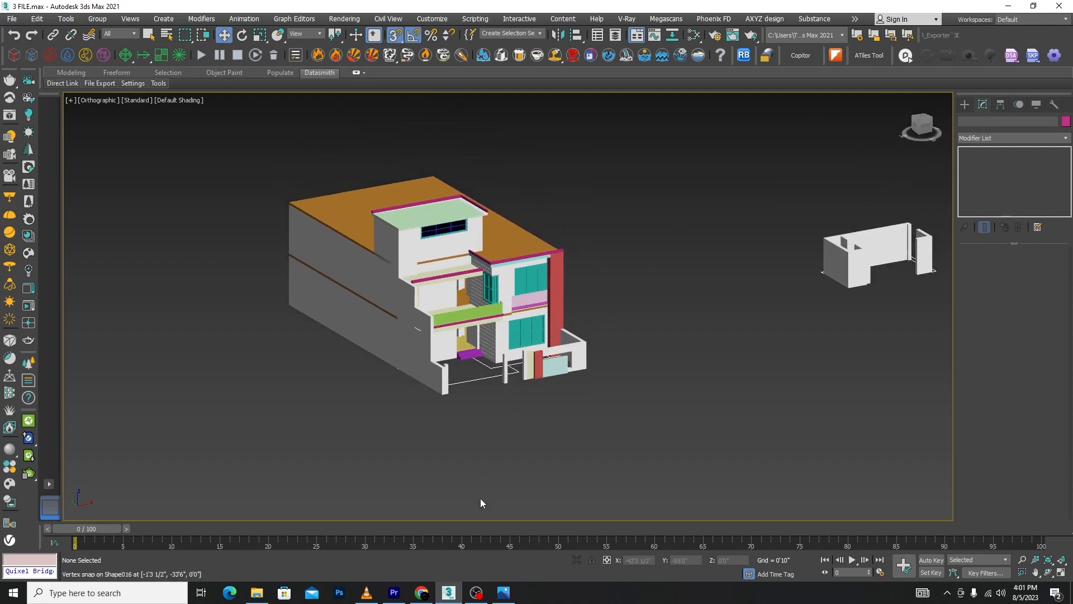